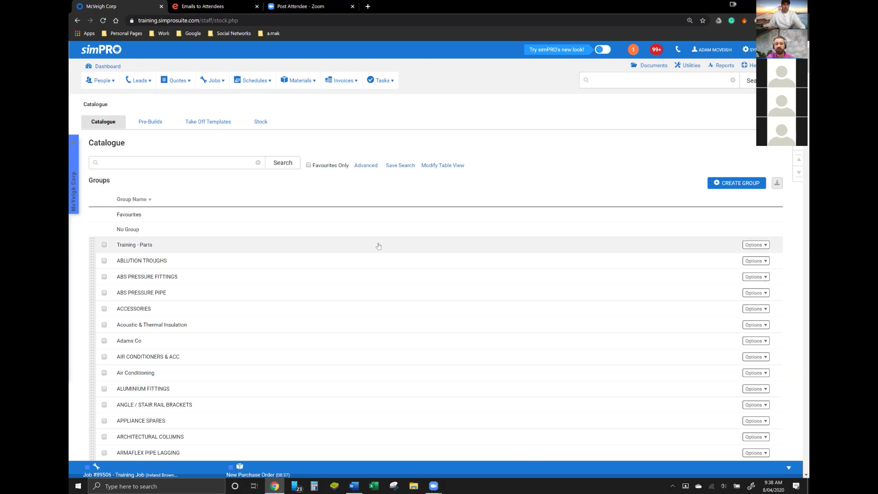
# Open the Cable - Per Meter item from the Training - Parts catalogue group.
pyautogui.click(378, 245)
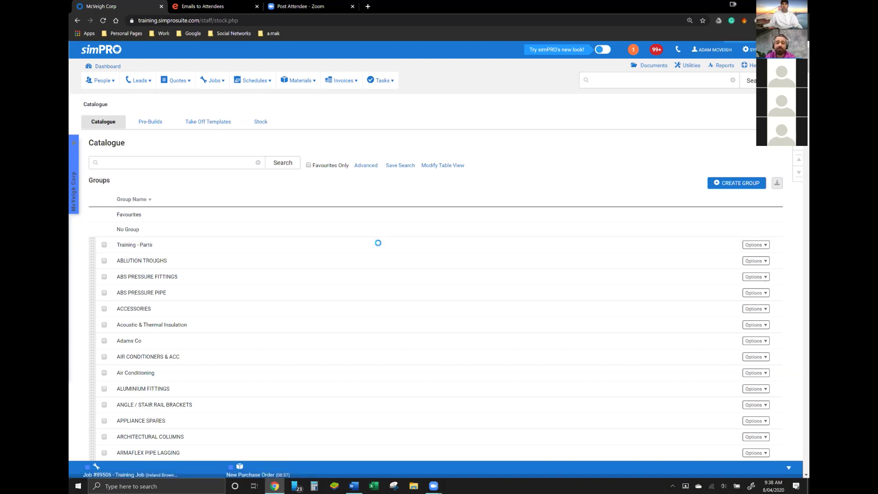
pyautogui.scroll(-1, 526, 170)
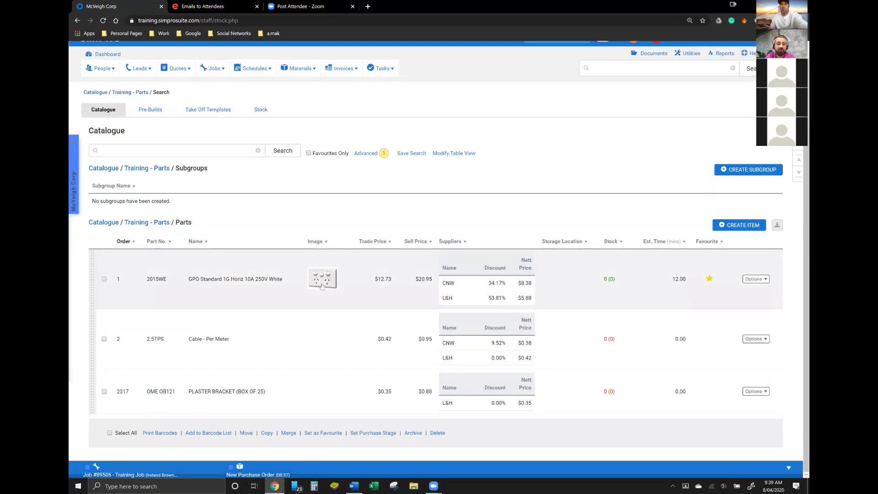
pyautogui.click(292, 336)
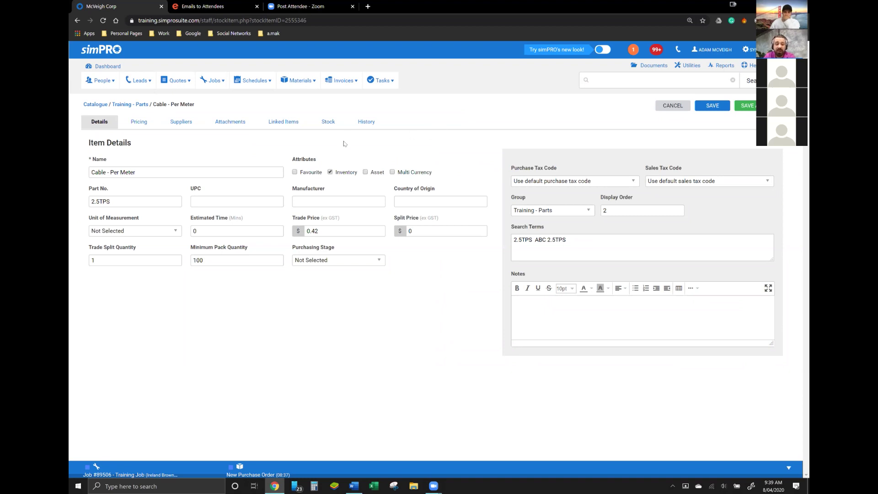
# Review the cable item's trade price and minimum pack quantity.
pyautogui.click(326, 230)
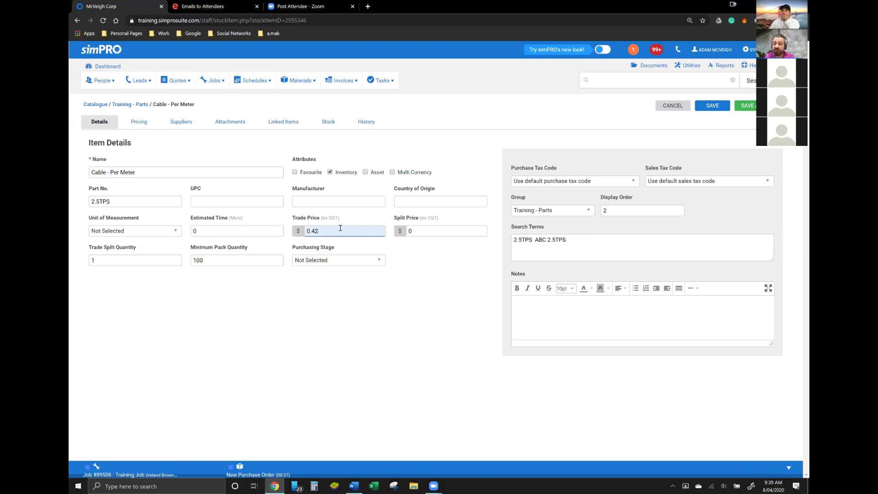
pyautogui.doubleClick(340, 228)
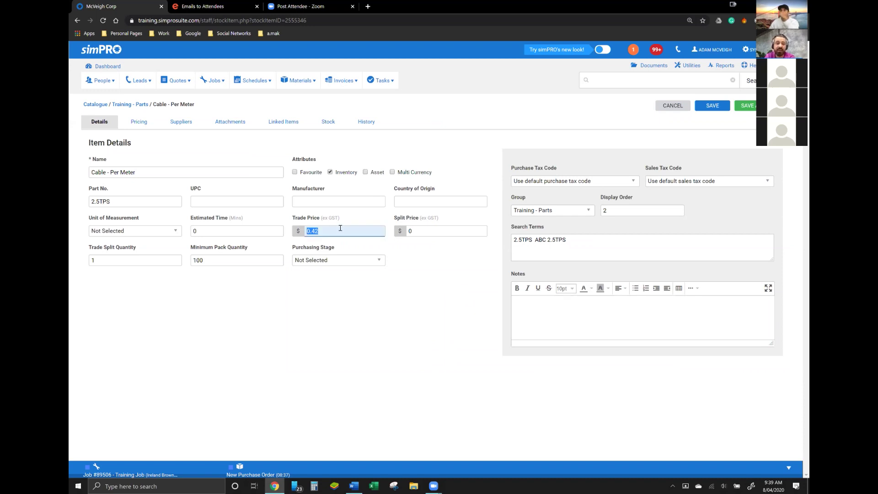
pyautogui.click(341, 227)
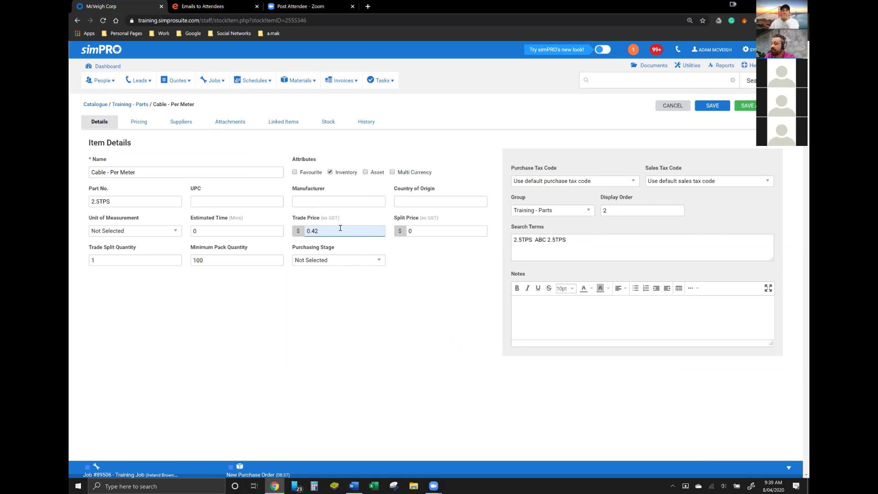
pyautogui.click(245, 256)
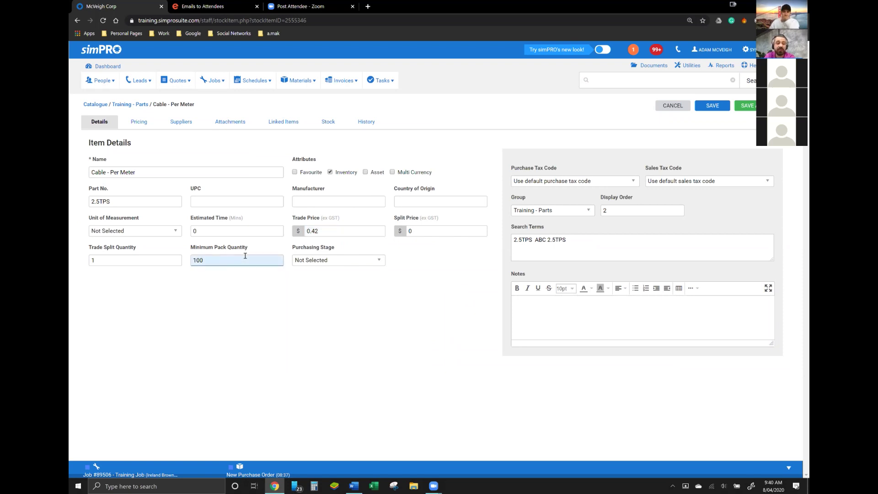
pyautogui.doubleClick(245, 256)
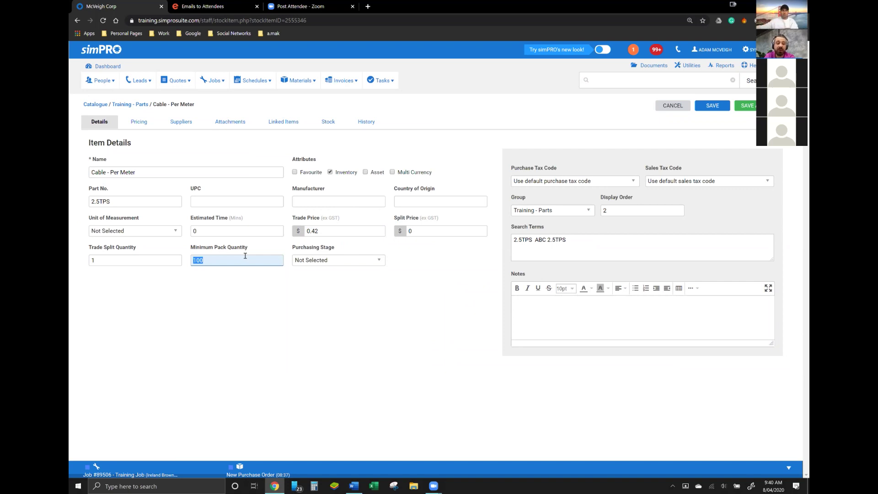
pyautogui.click(245, 256)
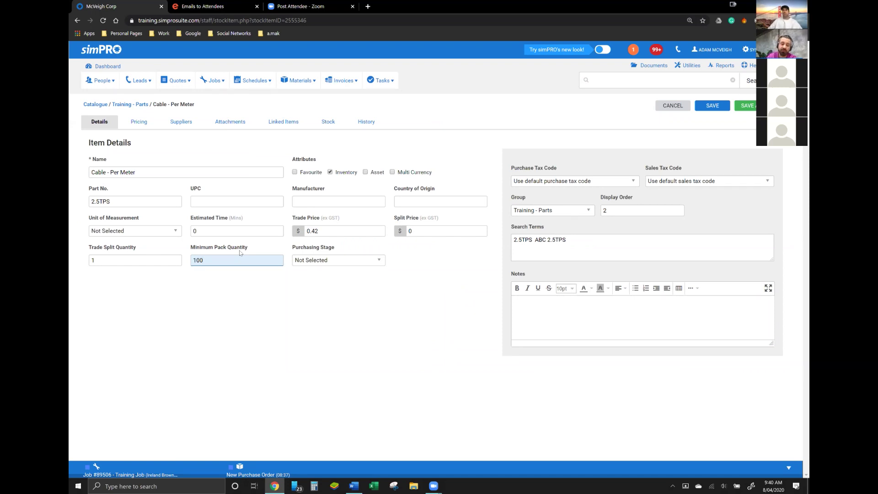
# Examine how the cable item's name relates to its trade price and the unit it is priced in.
pyautogui.click(162, 174)
pyautogui.hotkey('ctrl', 'shift', 'Left')
pyautogui.hotkey('ctrl', 'shift', 'Left')
pyautogui.hotkey('ctrl', 'shift', 'Left')
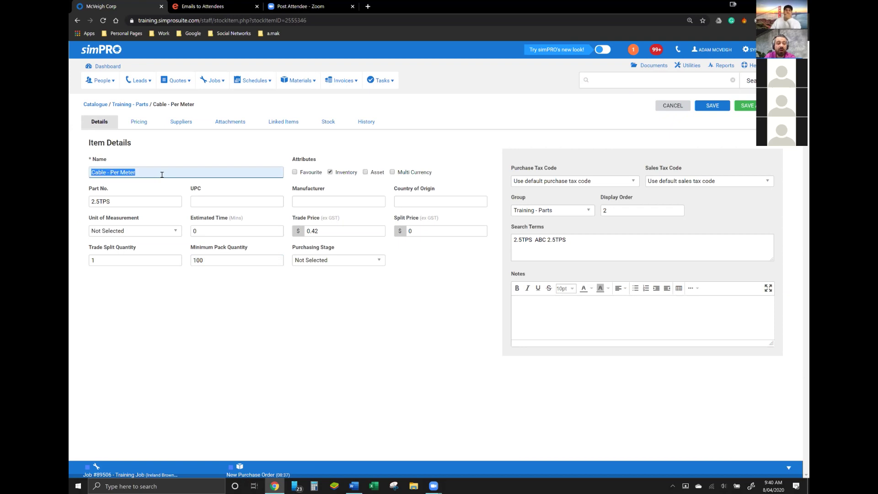
pyautogui.press('End')
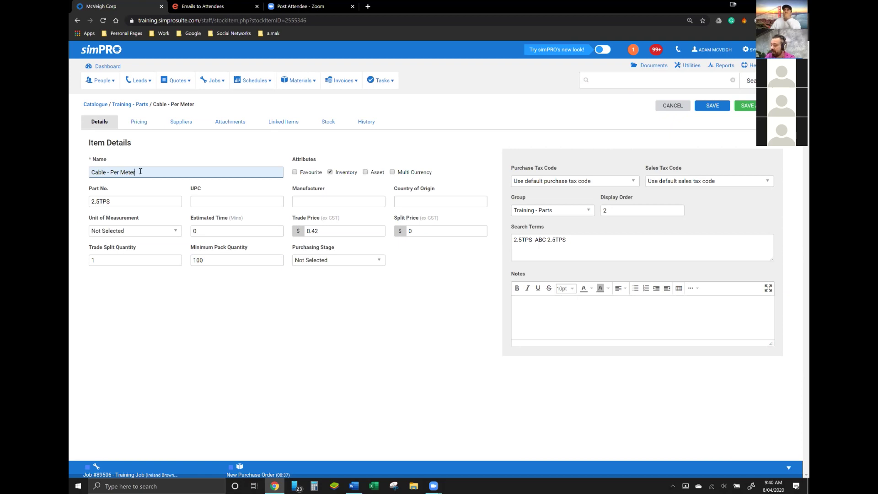
pyautogui.hotkey('ctrl', 'shift', 'Left')
pyautogui.hotkey('ctrl', 'shift', 'Left')
pyautogui.hotkey('ctrl', 'shift', 'Left')
pyautogui.hotkey('ctrl', 'shift', 'Left')
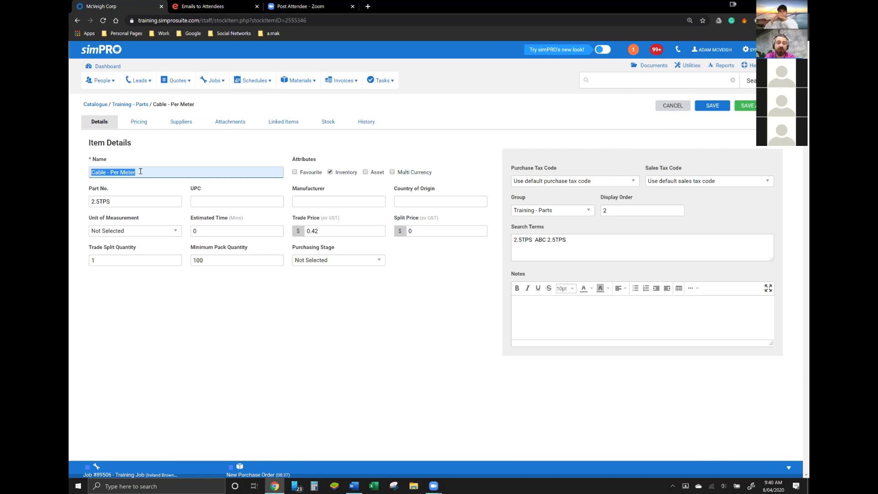
pyautogui.click(230, 144)
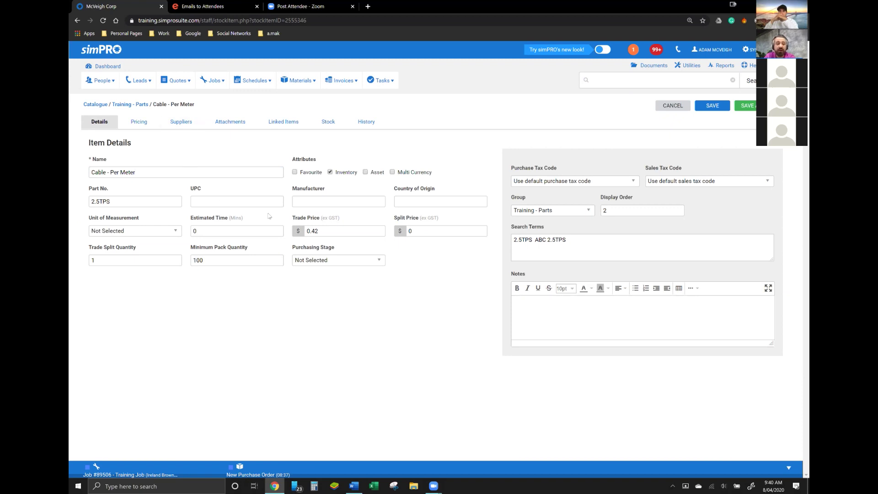
pyautogui.moveTo(305, 231); pyautogui.dragTo(322, 228)
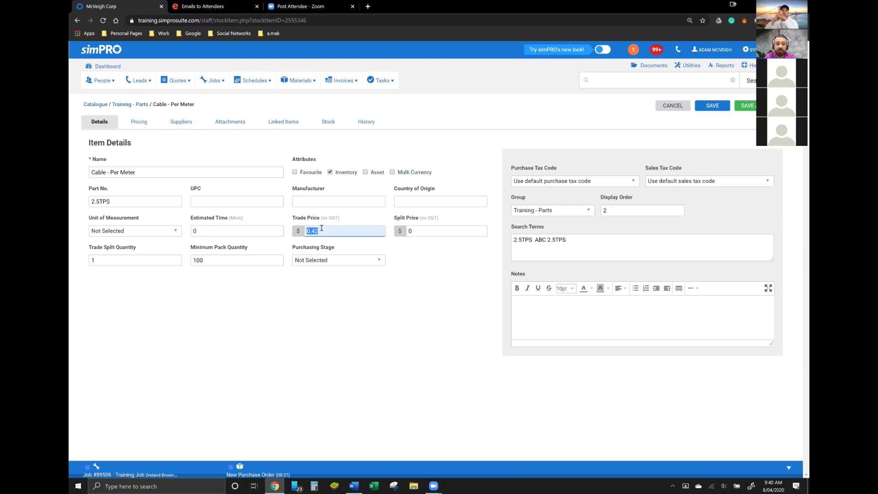
pyautogui.click(186, 173)
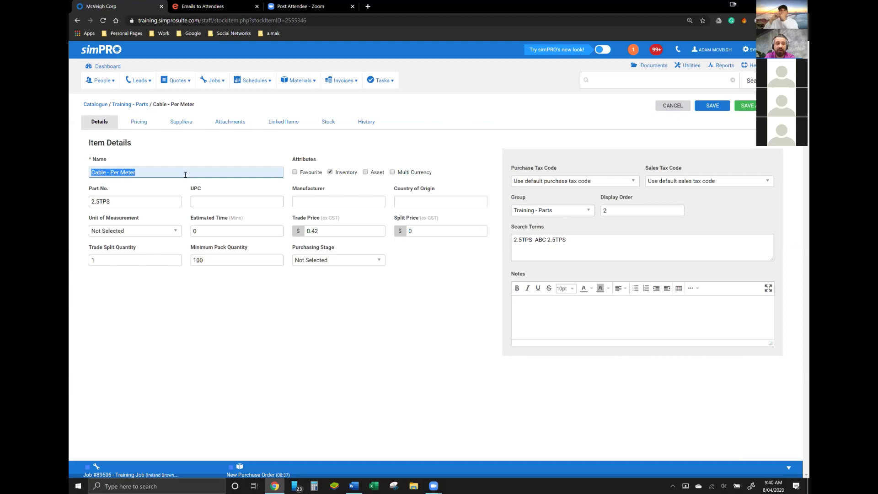
pyautogui.click(196, 143)
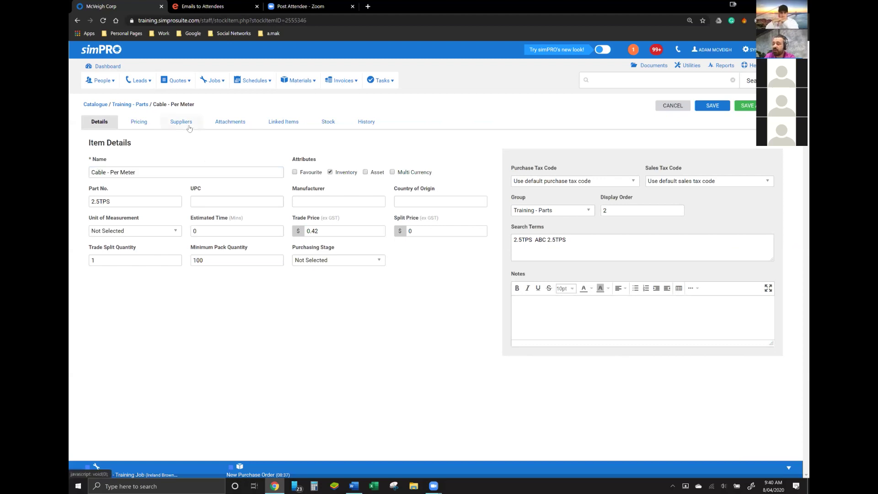
# Examine the supplier description and supplier quantity in the cable's supplier settings.
pyautogui.click(190, 127)
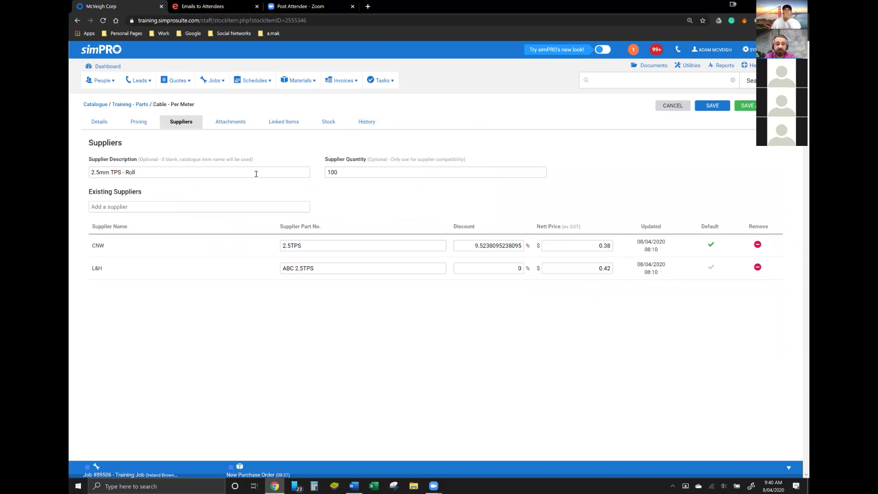
pyautogui.click(288, 169)
pyautogui.doubleClick(339, 172)
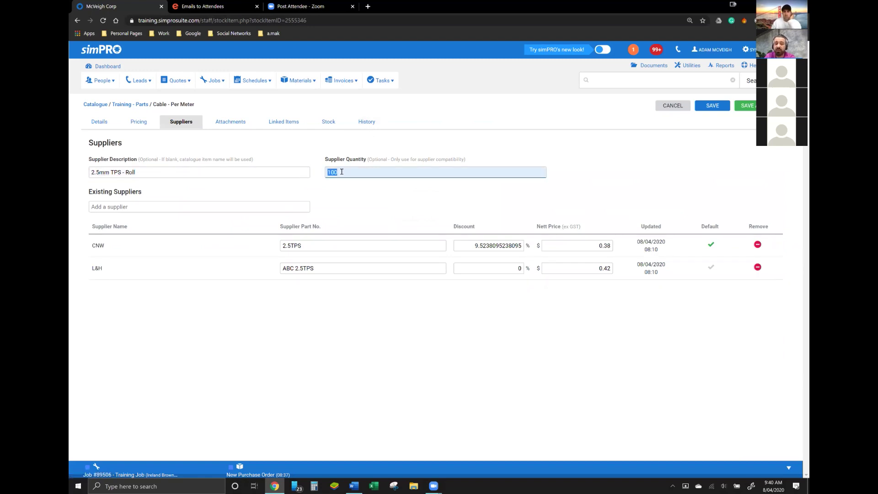
pyautogui.click(412, 148)
pyautogui.doubleClick(380, 173)
pyautogui.click(353, 174)
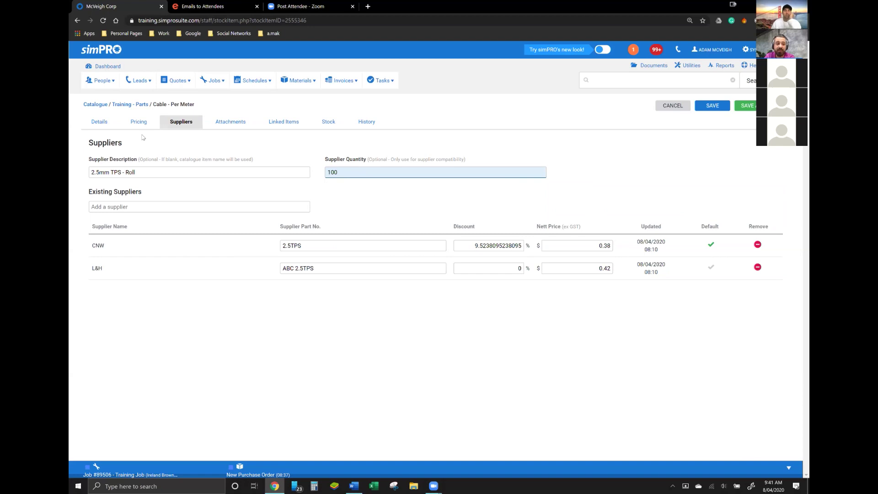
pyautogui.doubleClick(357, 174)
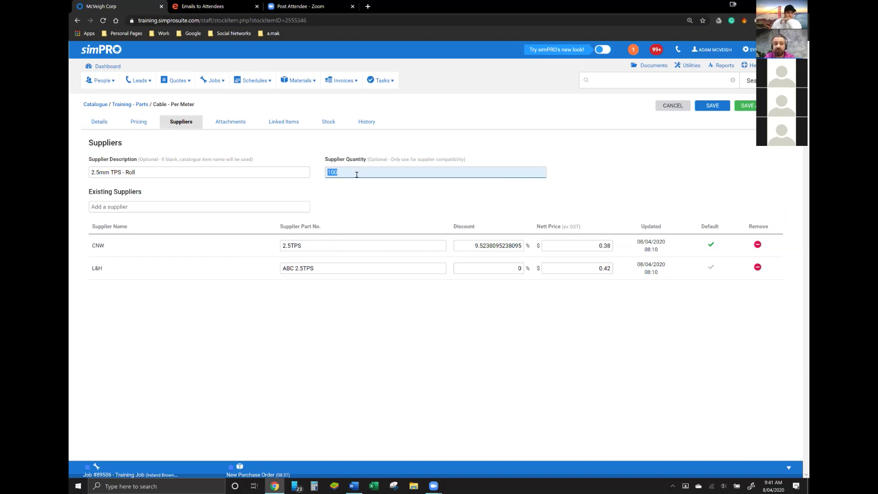
pyautogui.click(252, 175)
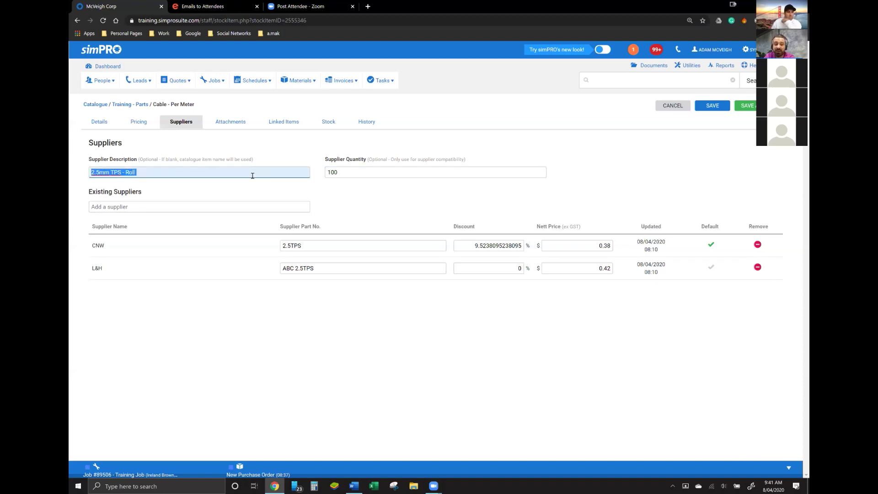
pyautogui.click(253, 176)
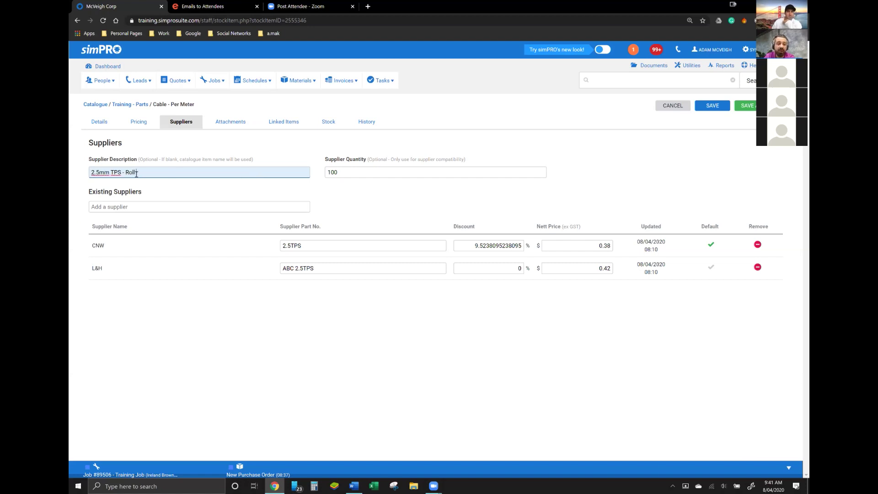
# Compare the cable's catalogue item name with the description used for suppliers.
pyautogui.click(107, 127)
pyautogui.doubleClick(155, 170)
pyautogui.click(154, 170)
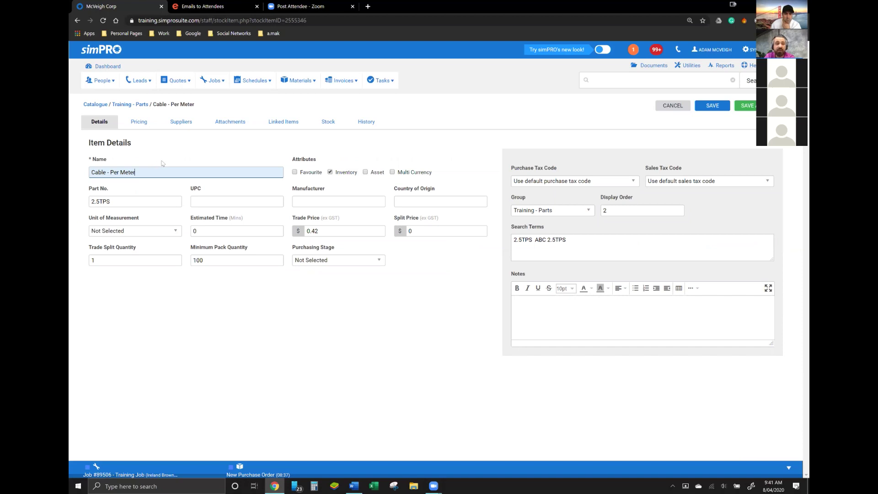
pyautogui.click(189, 129)
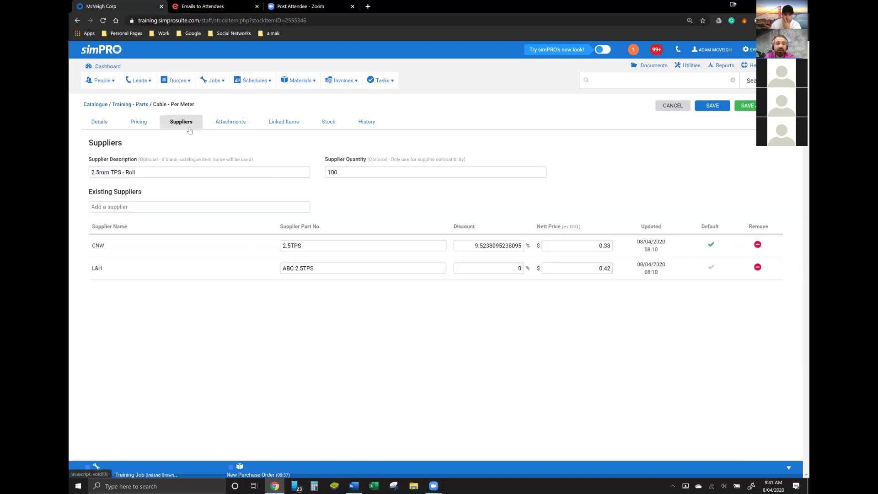
pyautogui.tripleClick(166, 171)
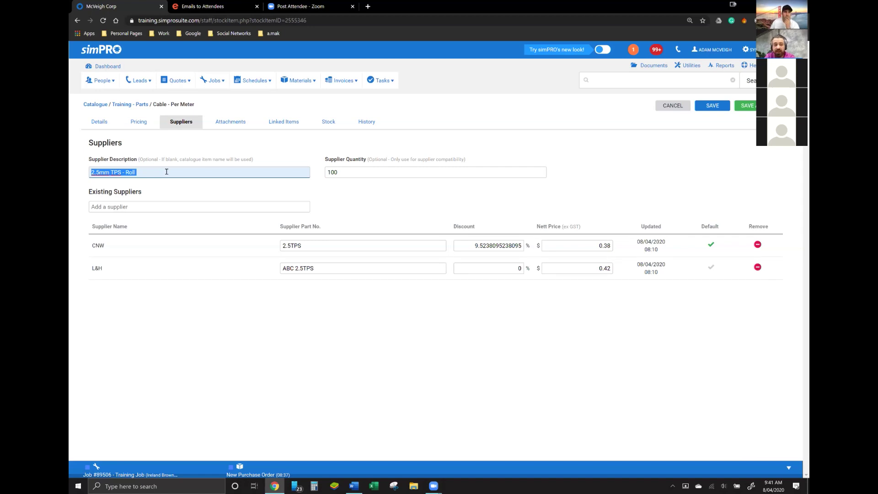
pyautogui.click(350, 208)
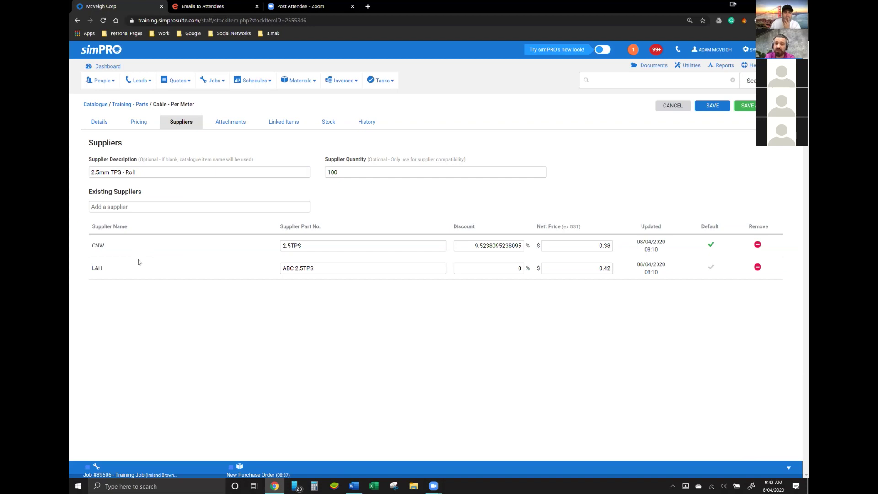
# Review the supplier part numbers for CNW and L&H, including the prefix of the L&H part number.
pyautogui.click(307, 246)
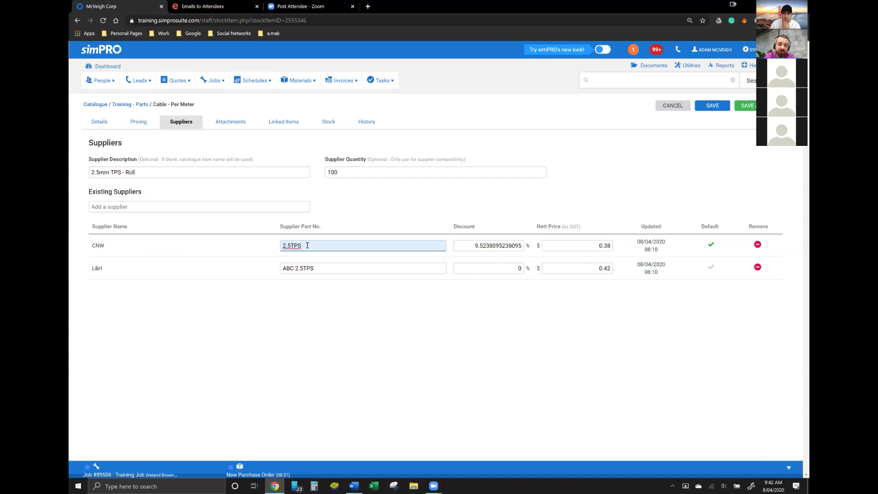
pyautogui.tripleClick(319, 269)
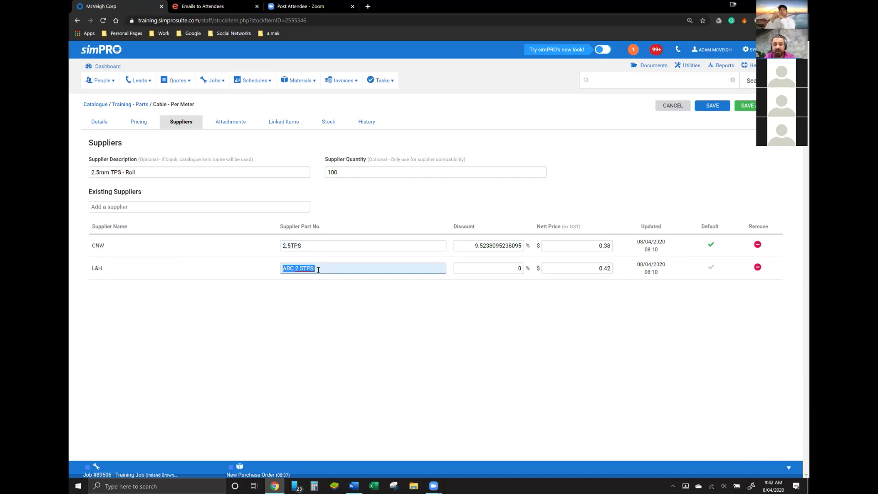
pyautogui.moveTo(283, 269); pyautogui.dragTo(298, 267)
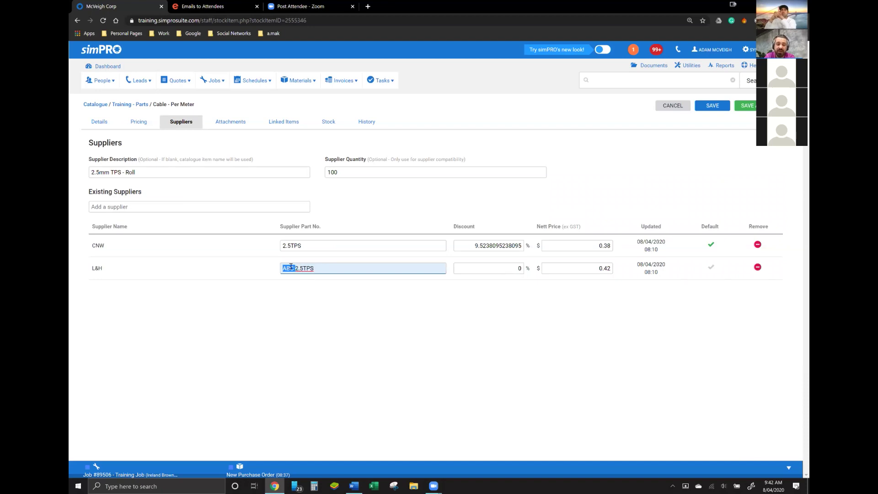
pyautogui.click(327, 269)
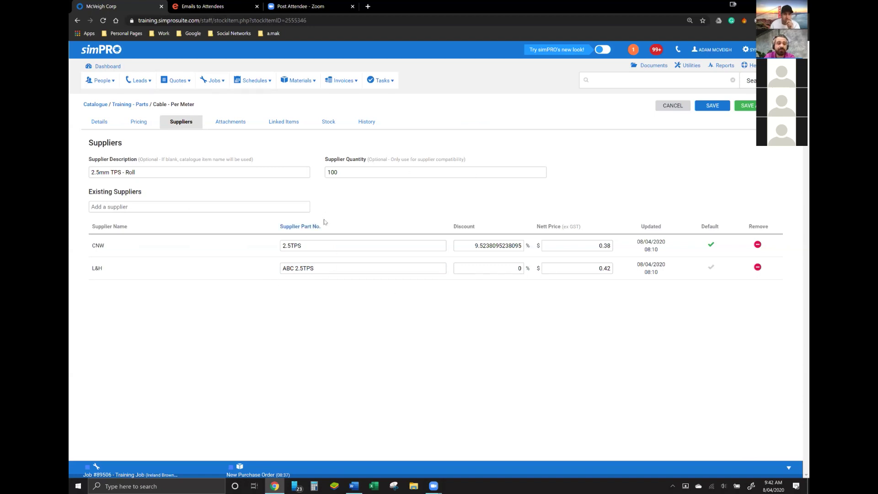
# Append a comma and a keyword made of the account holder's first name plus "Fav" to the cable item's search terms.
pyautogui.click(100, 122)
pyautogui.click(112, 126)
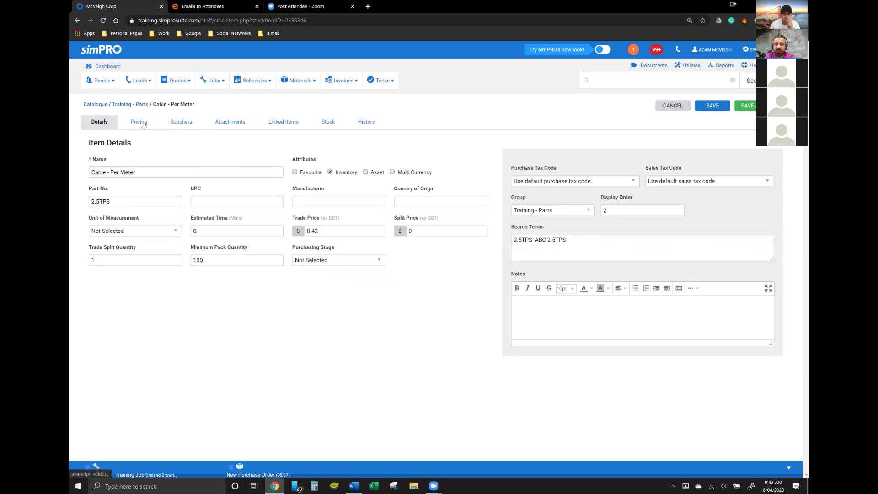
pyautogui.click(575, 244)
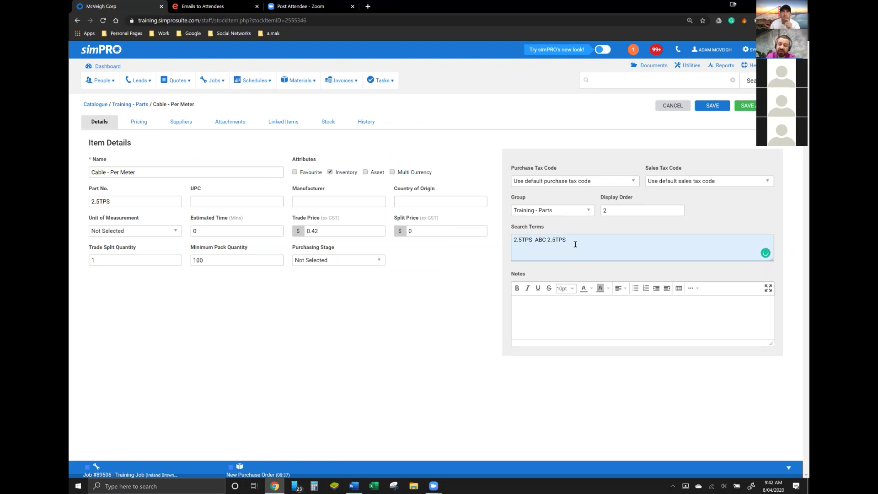
pyautogui.write(',')
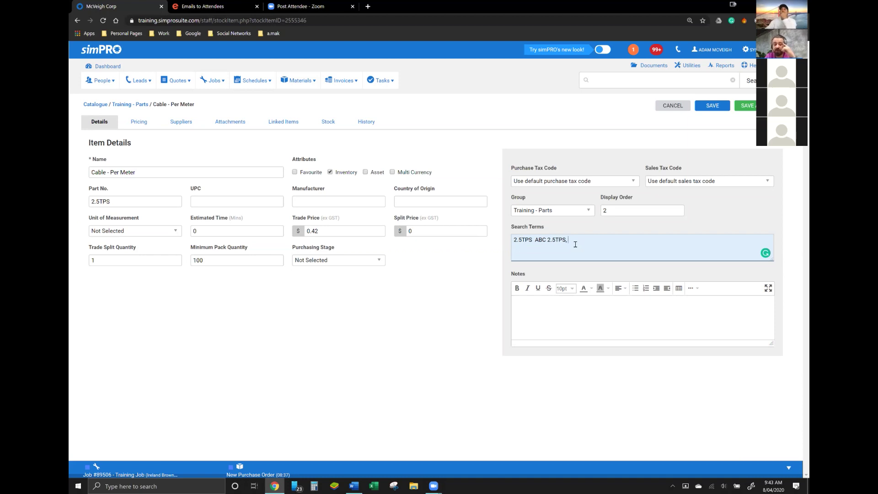
pyautogui.write('A')
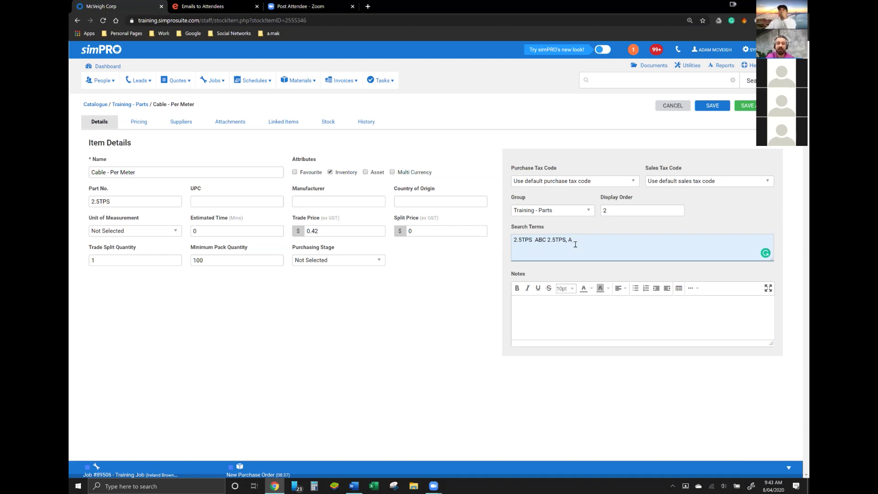
pyautogui.write('mdams Fav')
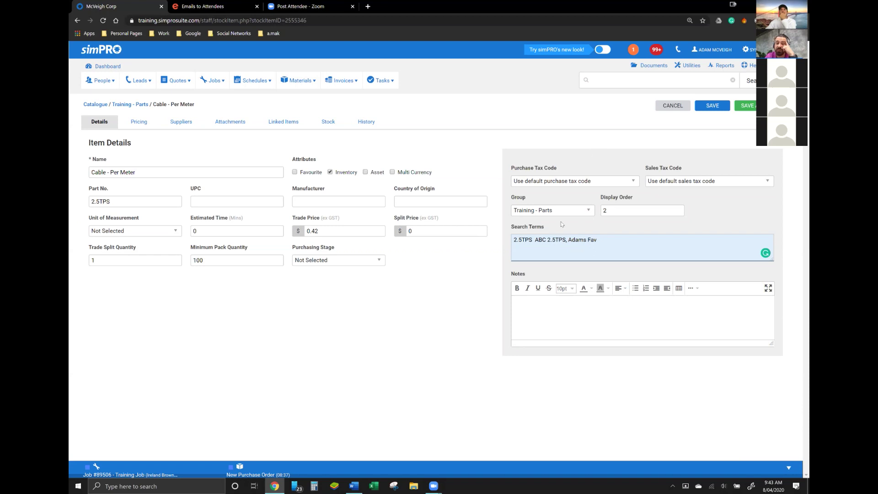
# Check the cable item's linked items, and save the item to return to the Training - Parts catalogue list.
pyautogui.click(465, 138)
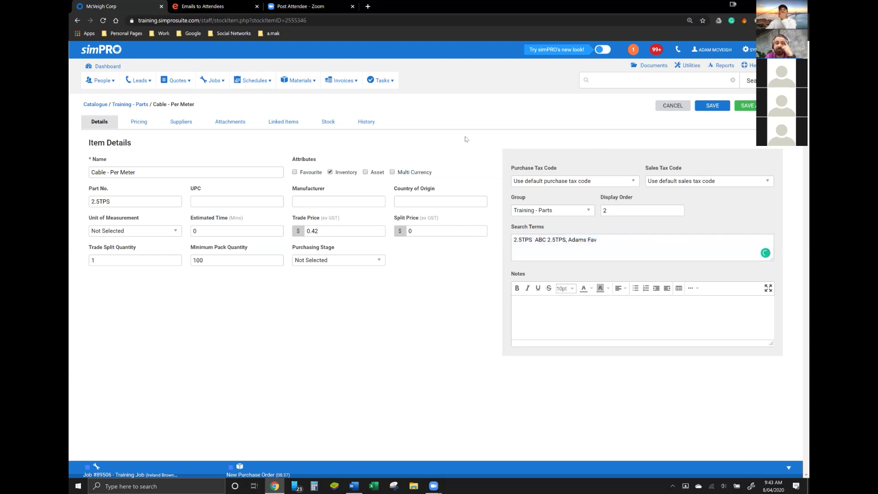
pyautogui.click(274, 124)
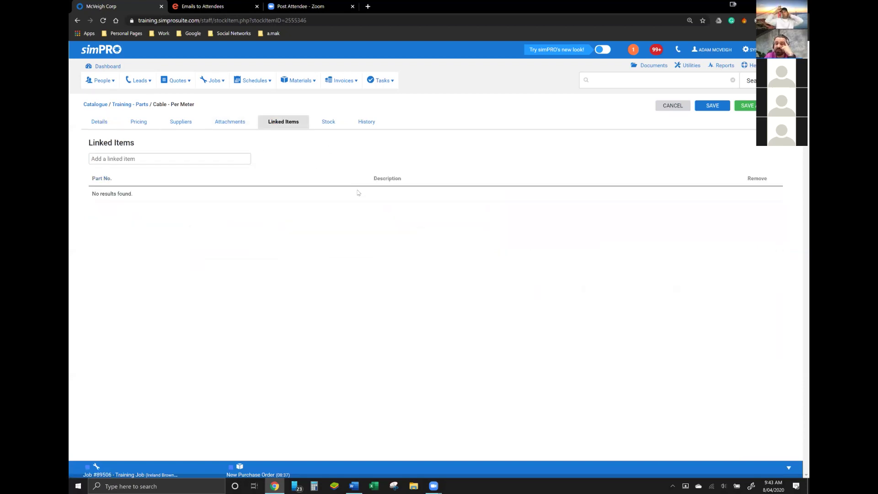
pyautogui.click(744, 108)
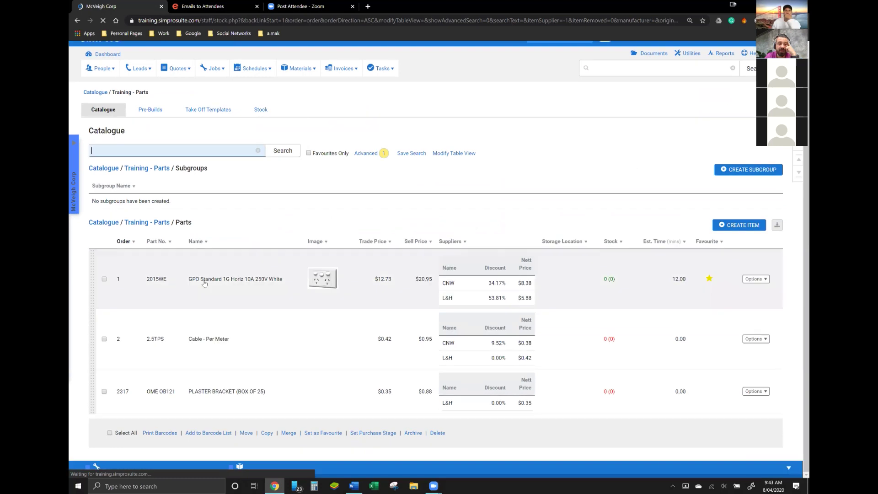
# Open the GPO Standard 1G Horiz 10A 250V White item and examine its linked items and transaction history.
pyautogui.click(204, 283)
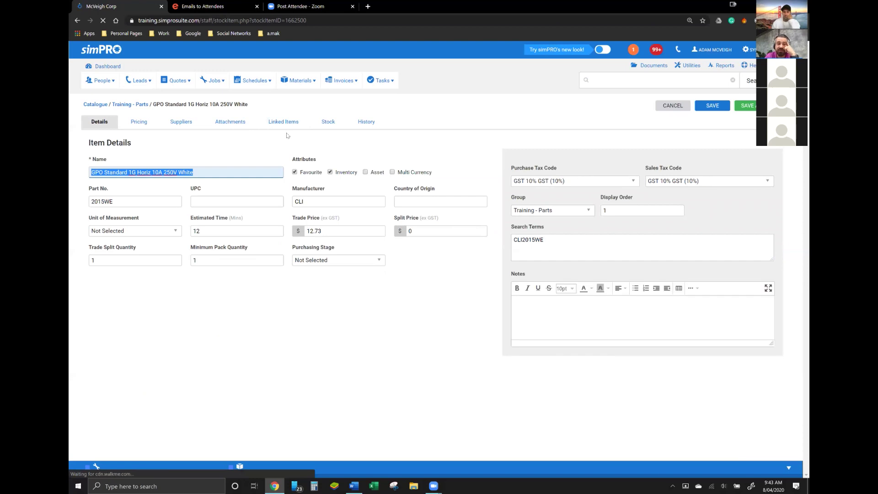
pyautogui.click(286, 121)
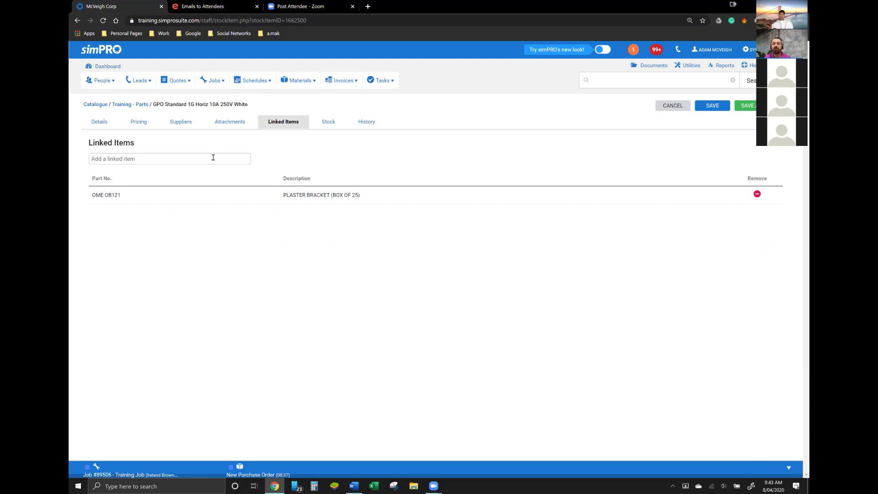
pyautogui.click(371, 130)
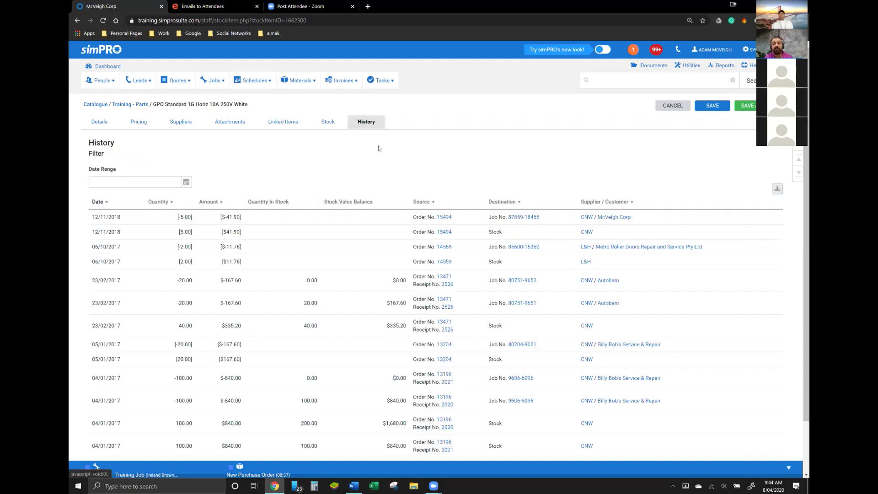
pyautogui.scroll(-1, 391, 170)
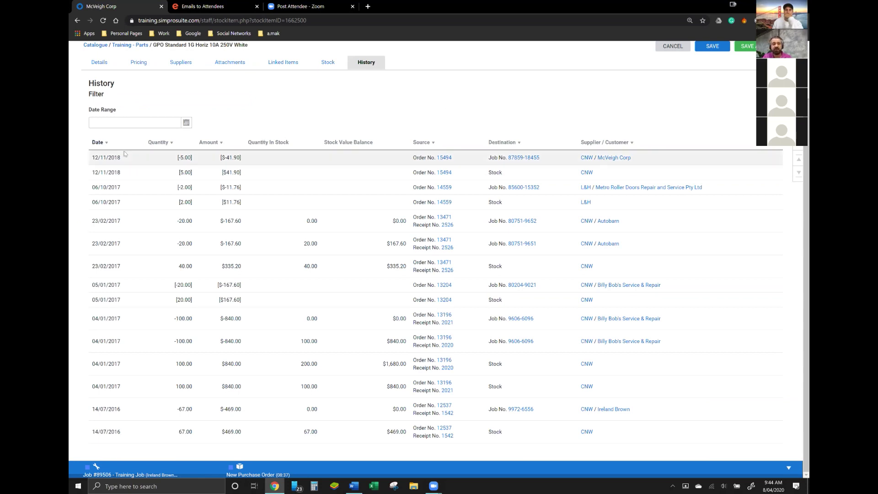
# Filter the GPO item's history to the date range 01/03/2020 - 08/04/2020.
pyautogui.click(140, 121)
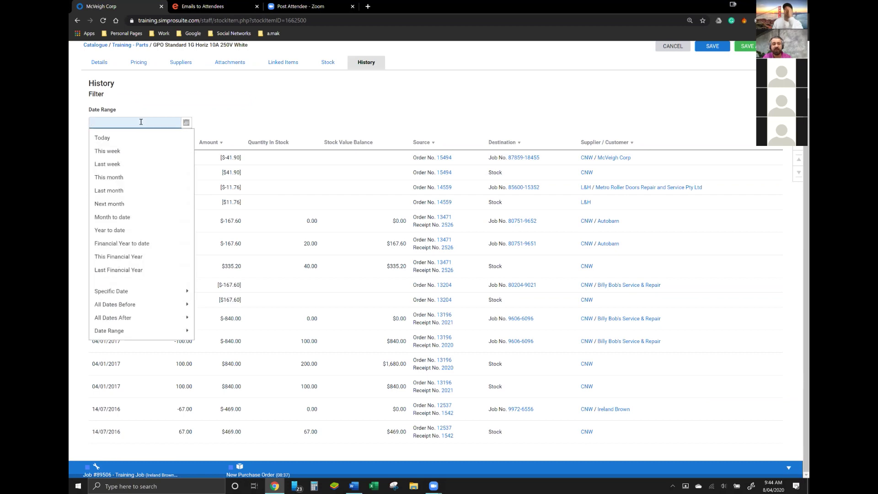
pyautogui.click(144, 191)
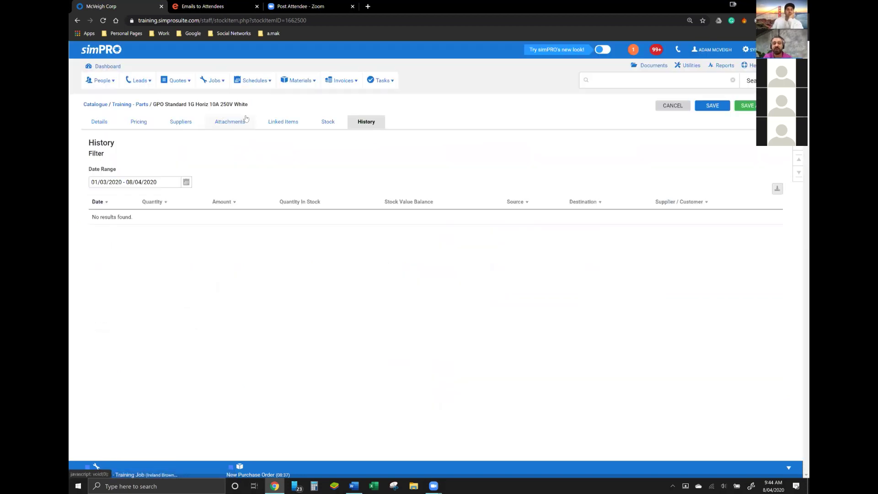
pyautogui.click(186, 183)
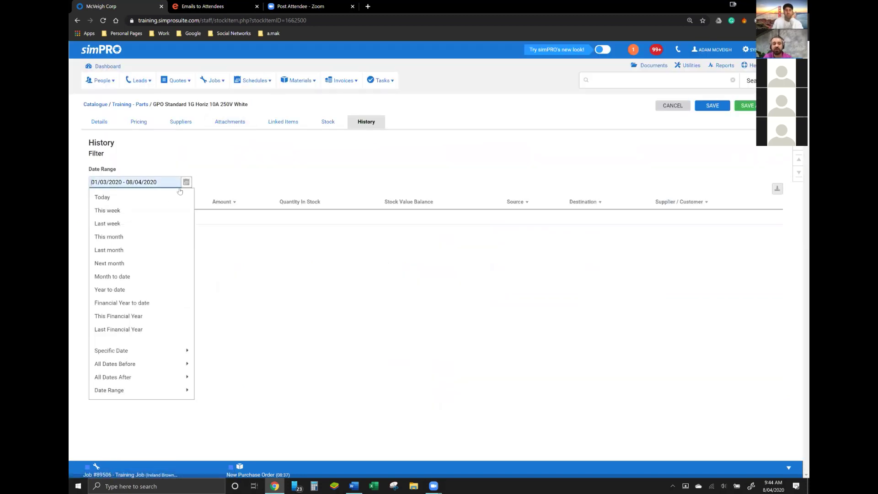
pyautogui.click(250, 190)
pyautogui.click(162, 183)
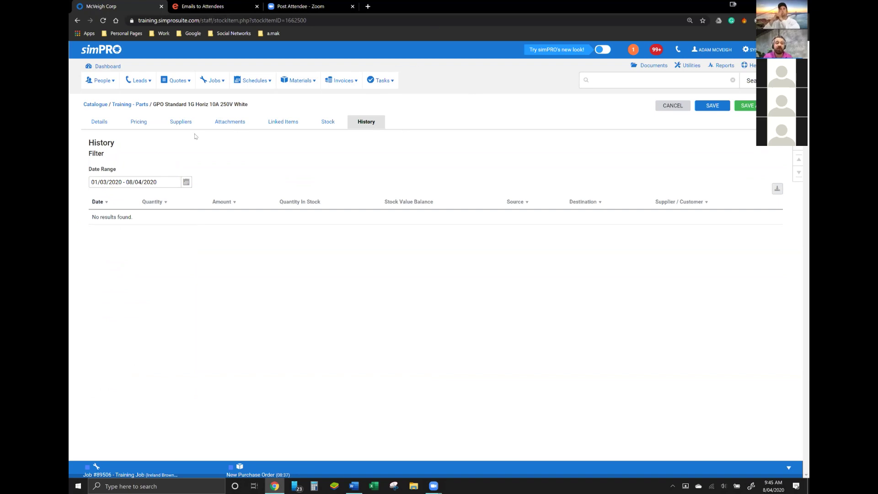
# Review the GPO item's details and return to the Training - Parts catalogue list.
pyautogui.click(103, 129)
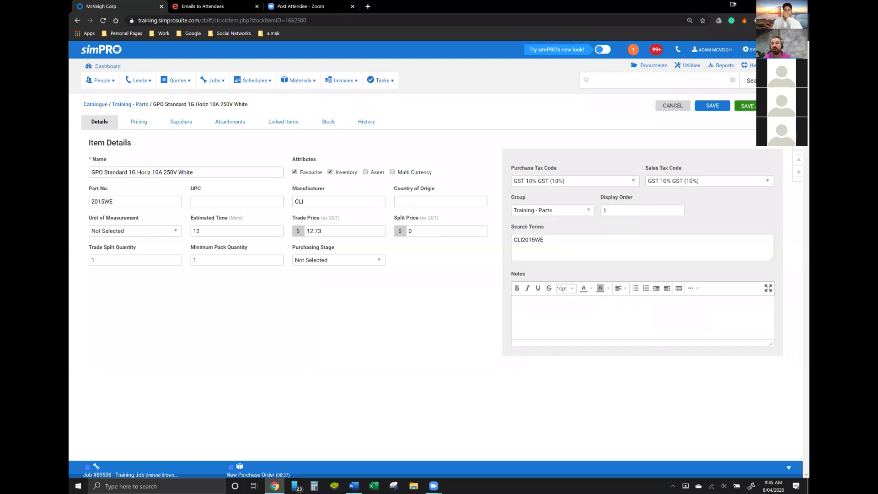
pyautogui.press('F5')
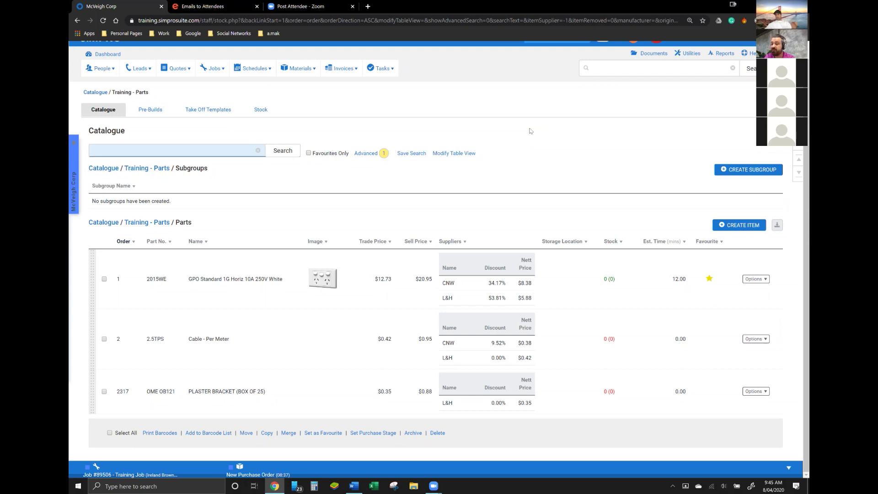
pyautogui.click(529, 130)
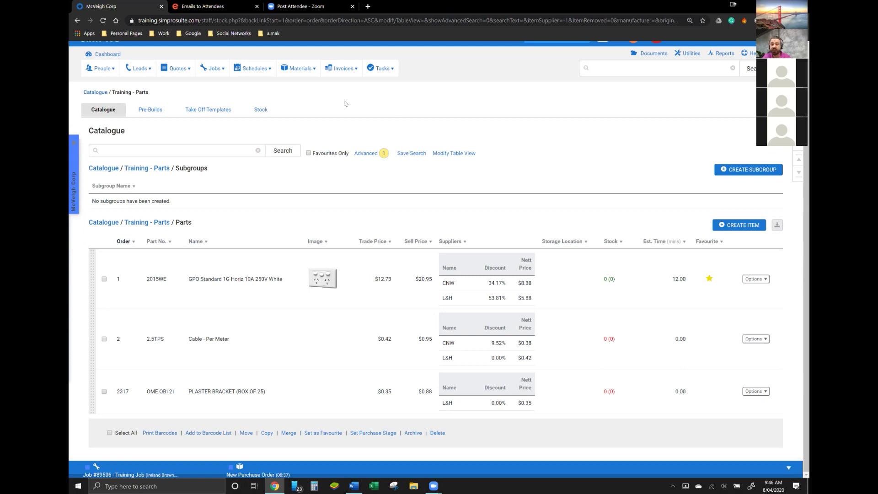
# Open the materials stock page and examine the list of storage devices.
pyautogui.click(295, 73)
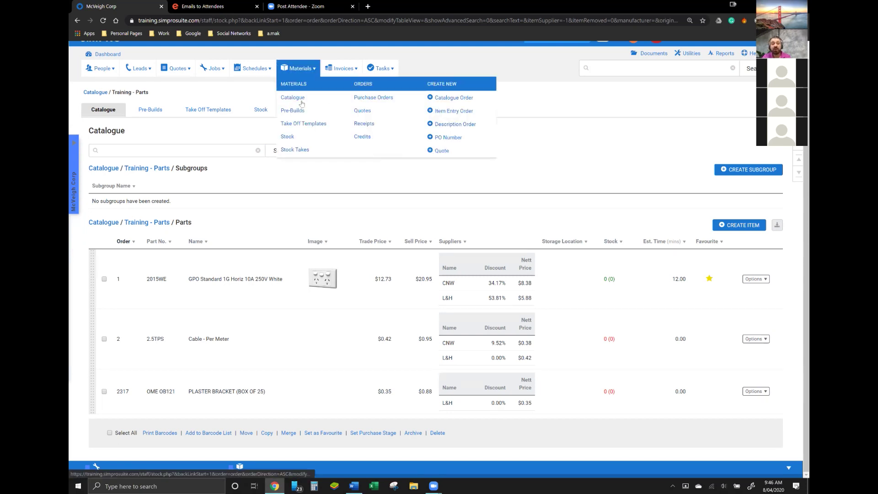
pyautogui.click(306, 135)
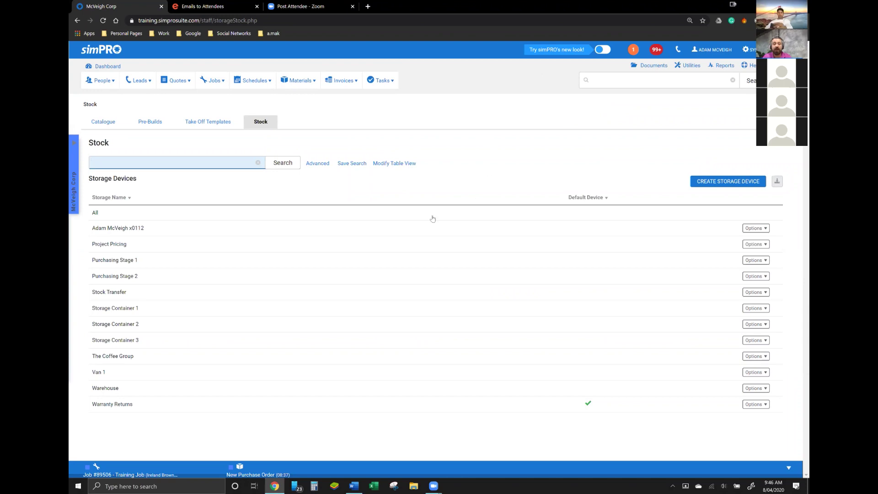
pyautogui.click(471, 133)
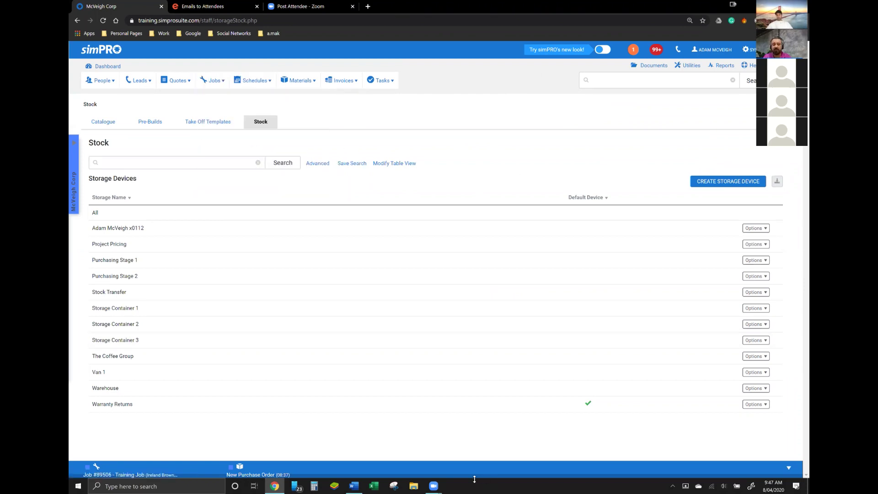
pyautogui.moveTo(431, 486)
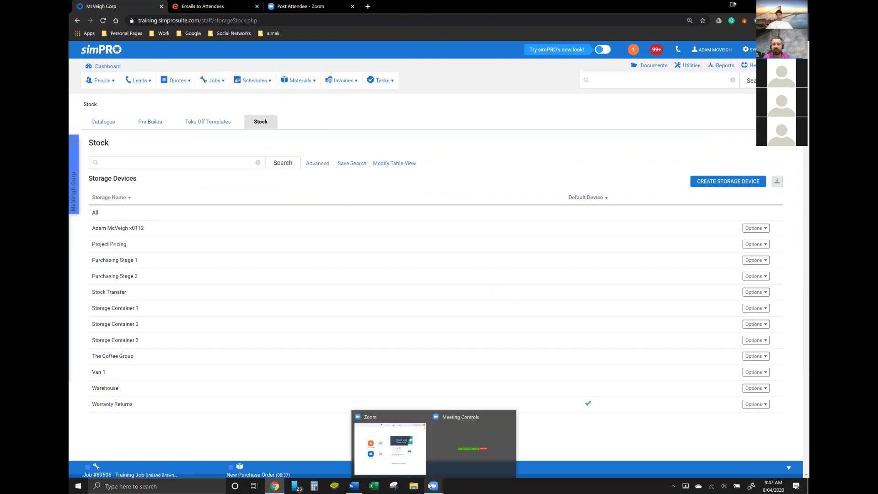
pyautogui.click(397, 457)
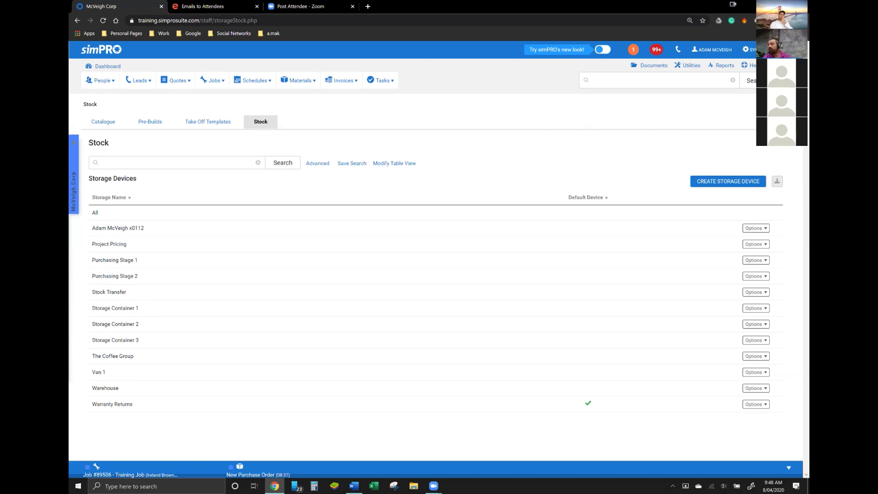
pyautogui.hotkey('alt', 'Tab')
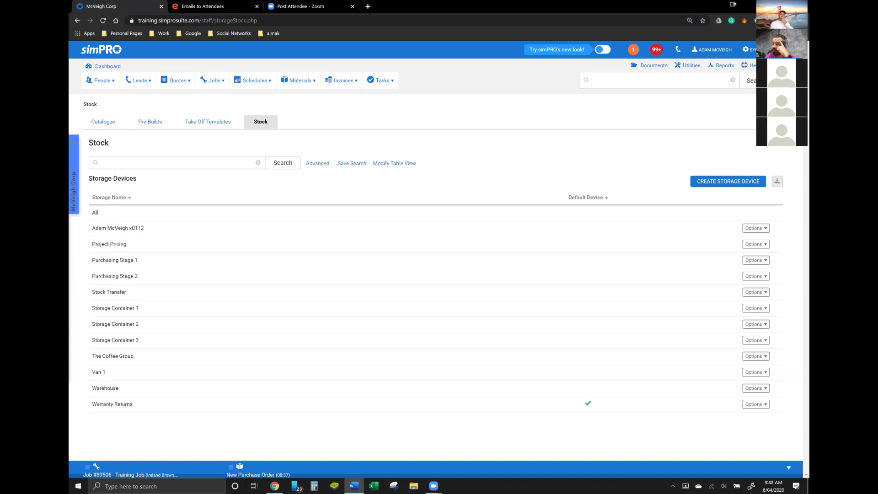
pyautogui.click(588, 165)
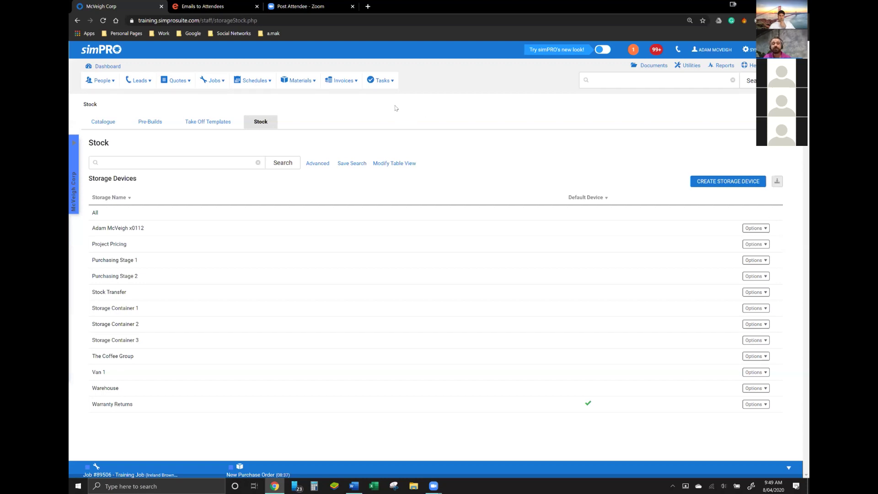
# Create a new purchase order from the catalogue and set its storage device to Warehouse.
pyautogui.moveTo(315, 88)
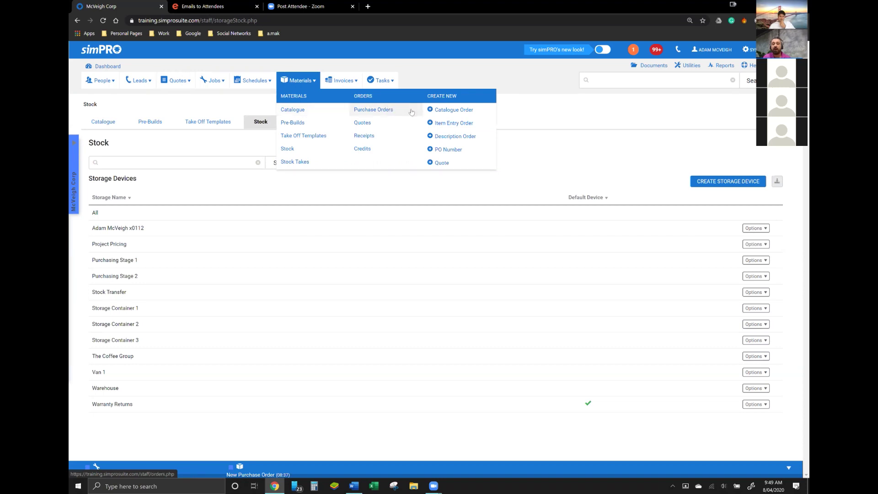
pyautogui.click(434, 110)
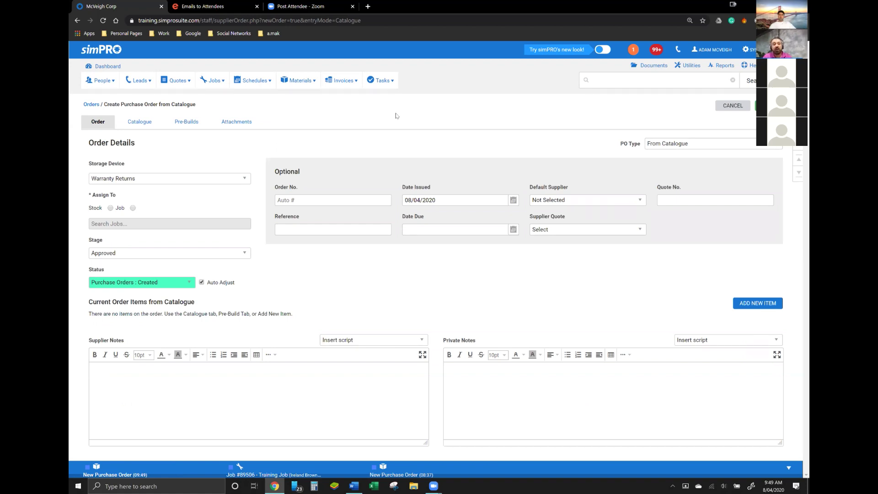
pyautogui.click(209, 179)
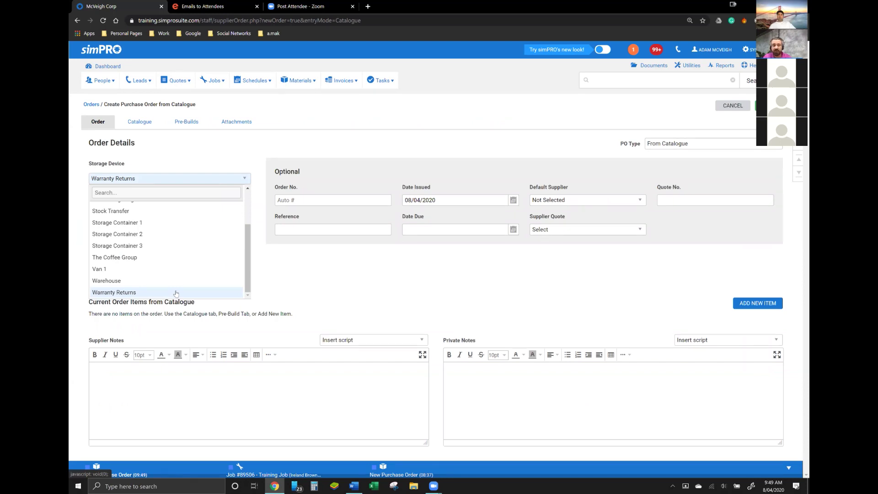
pyautogui.scroll(1, 197, 235)
pyautogui.scroll(-1, 197, 236)
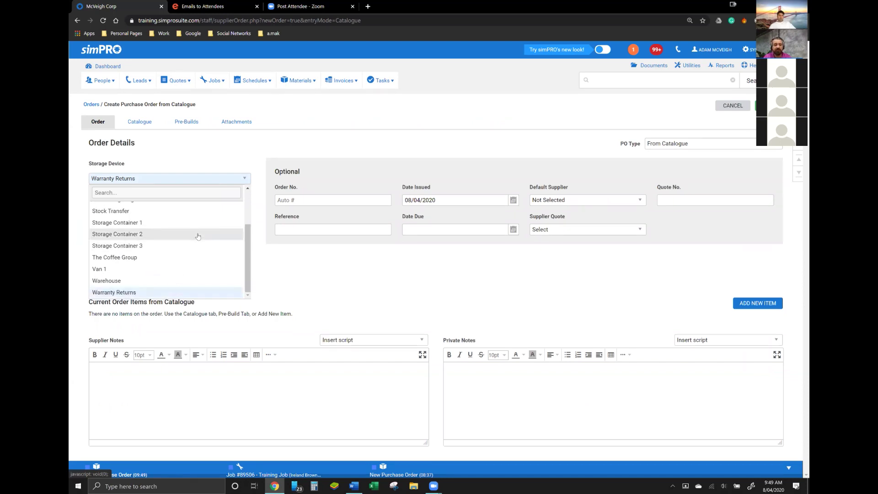
pyautogui.click(178, 282)
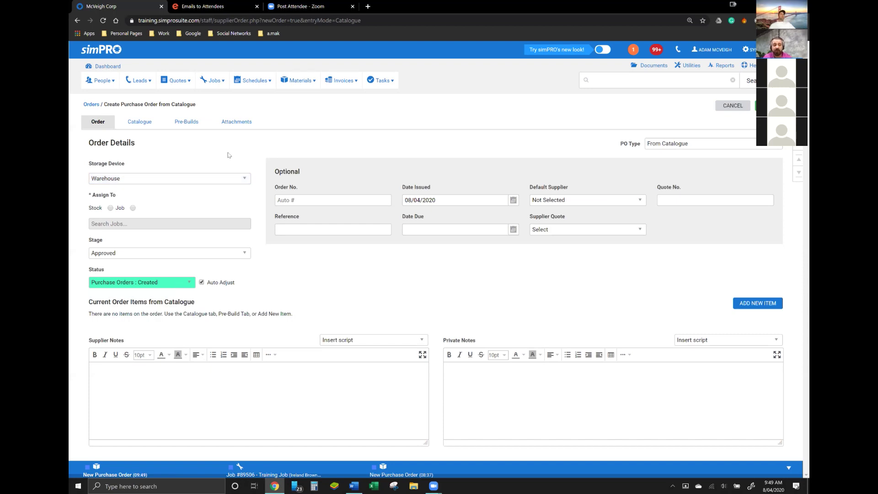
# Assign the purchase order to job 89506 - Training Job, under cost centre #20804 Enabling Works - Civil Domestic Cold Water.
pyautogui.tripleClick(110, 195)
pyautogui.click(129, 196)
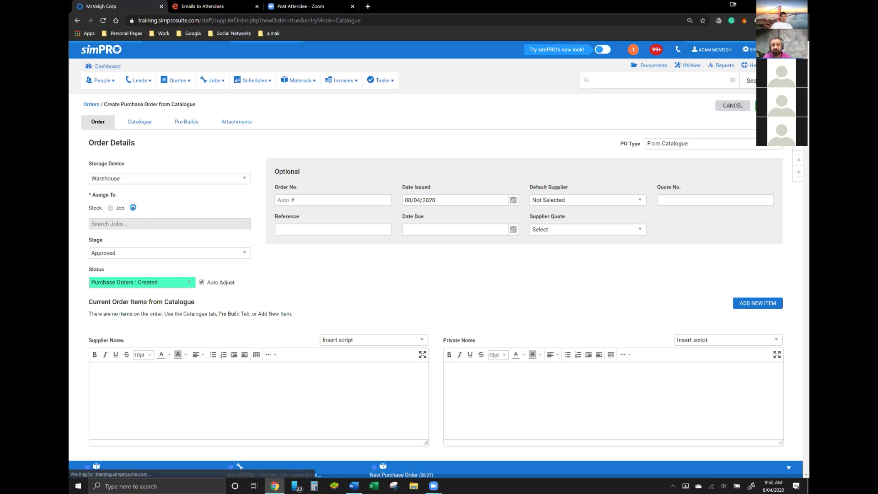
pyautogui.click(133, 208)
pyautogui.click(129, 223)
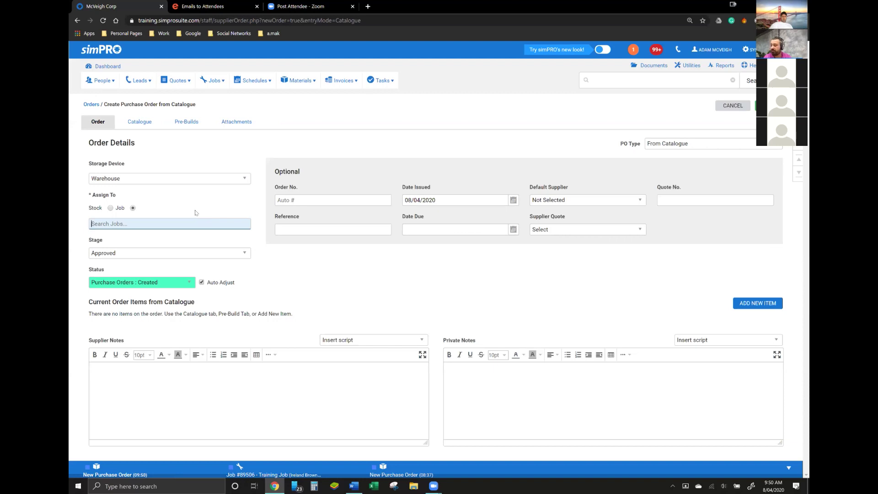
pyautogui.write('89506')
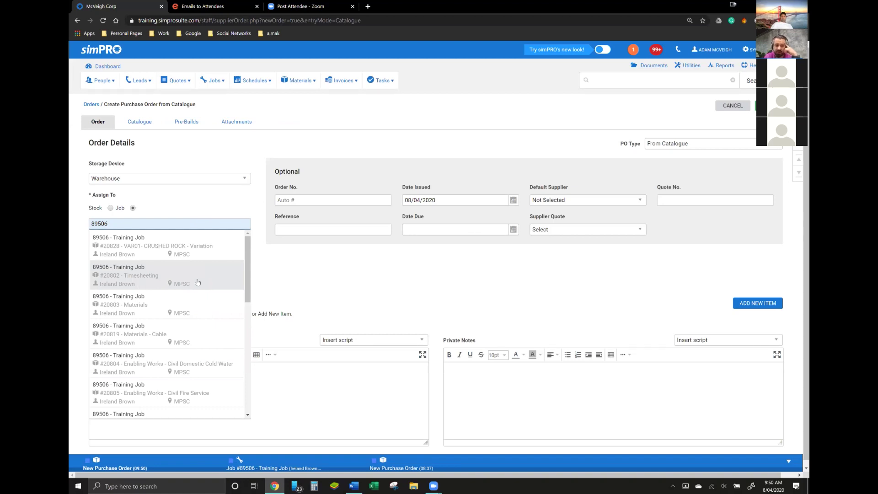
pyautogui.scroll(-2, 198, 282)
pyautogui.scroll(2, 198, 282)
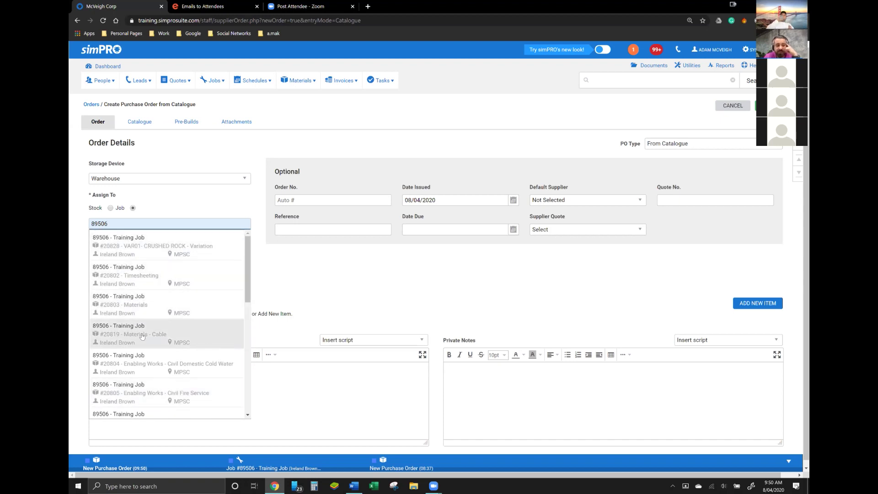
pyautogui.scroll(-1, 142, 337)
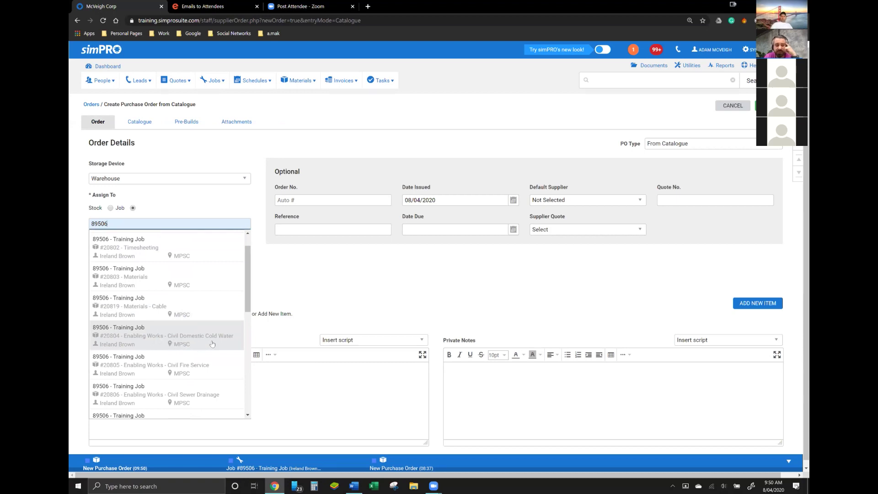
pyautogui.click(183, 338)
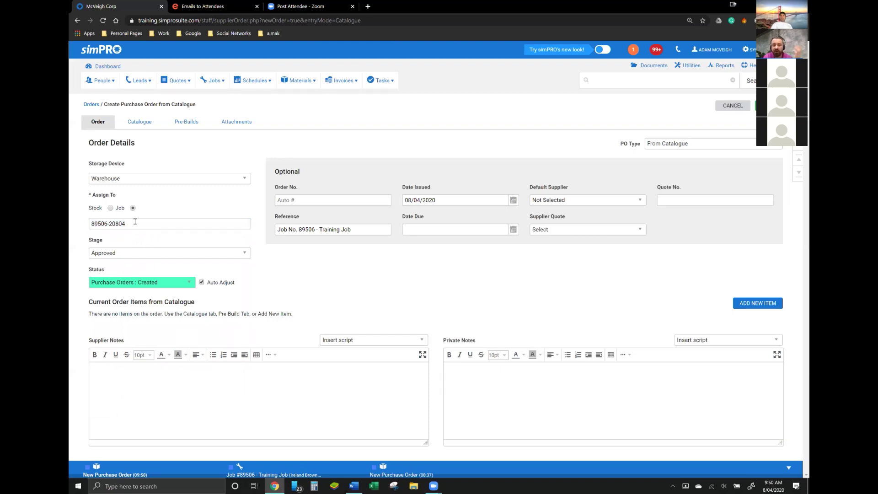
# Add 100 of PLASTER BRACKET (BOX OF 25) from the Training - Parts catalogue group to the purchase order and review the current order items.
pyautogui.click(154, 123)
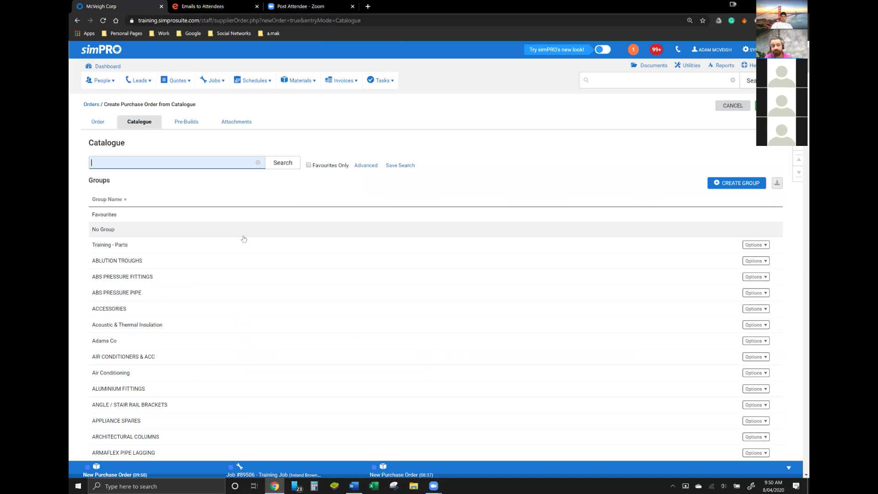
pyautogui.click(225, 245)
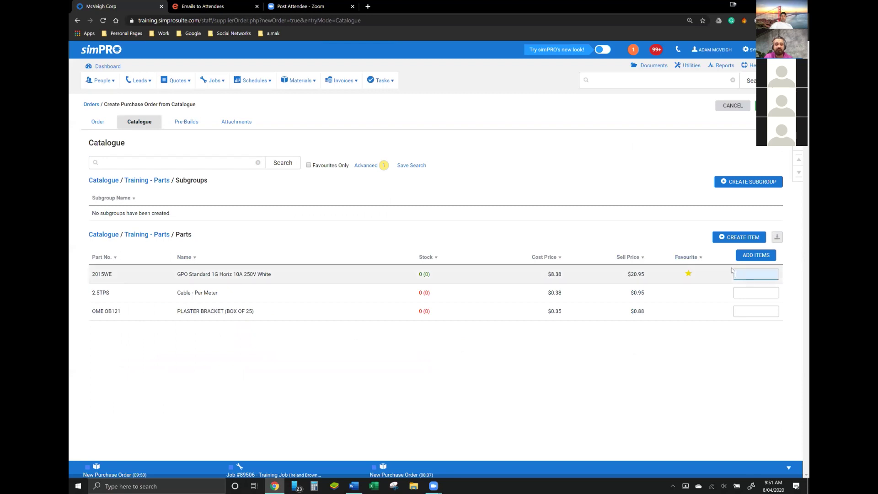
pyautogui.click(757, 311)
pyautogui.write('100')
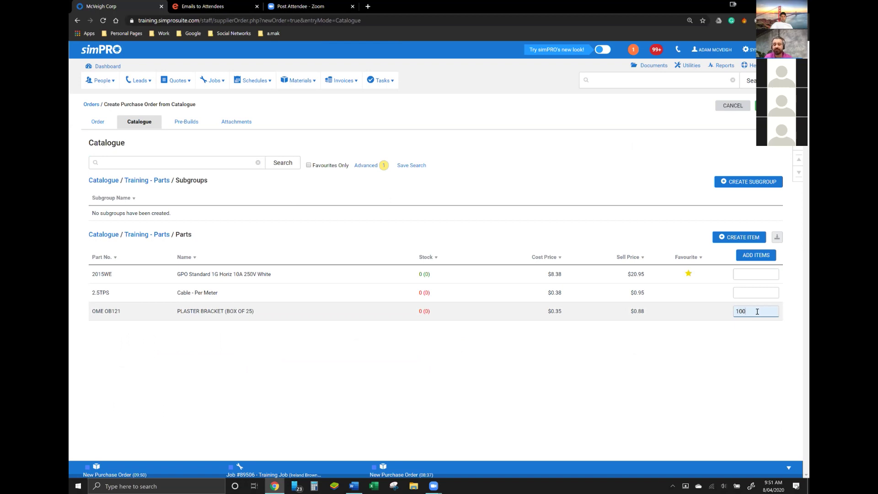
pyautogui.press('Return')
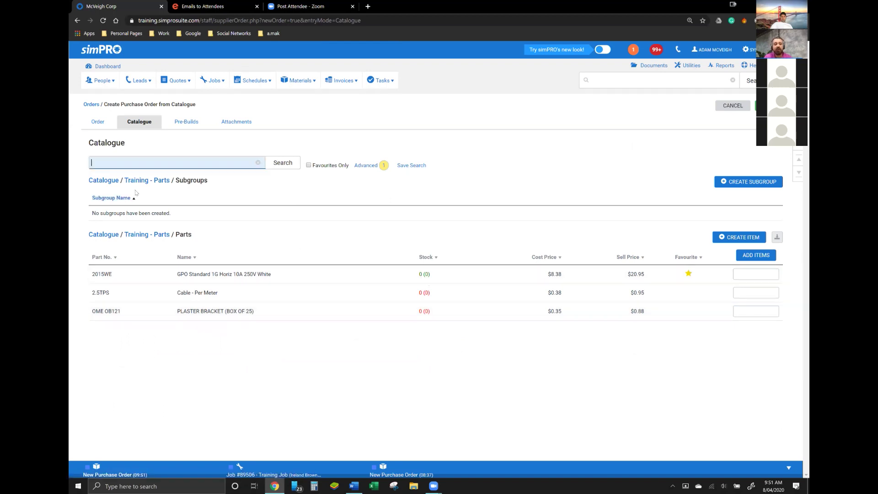
pyautogui.click(99, 124)
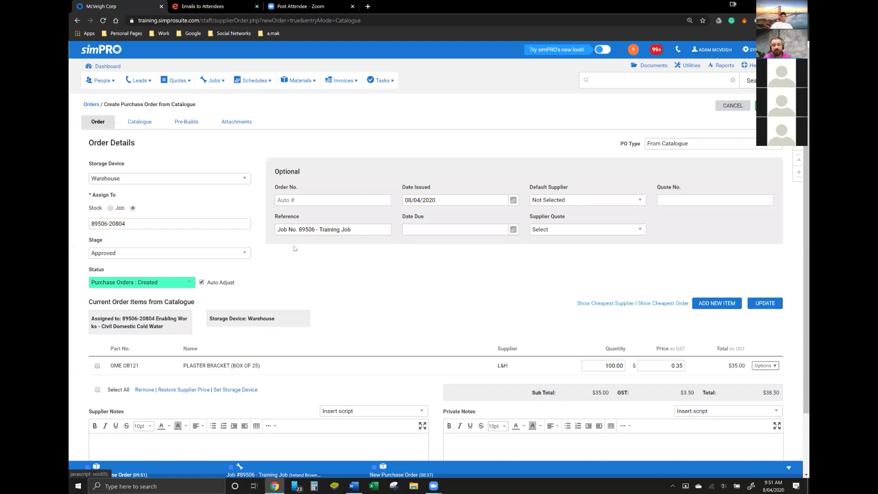
pyautogui.scroll(-2, 348, 264)
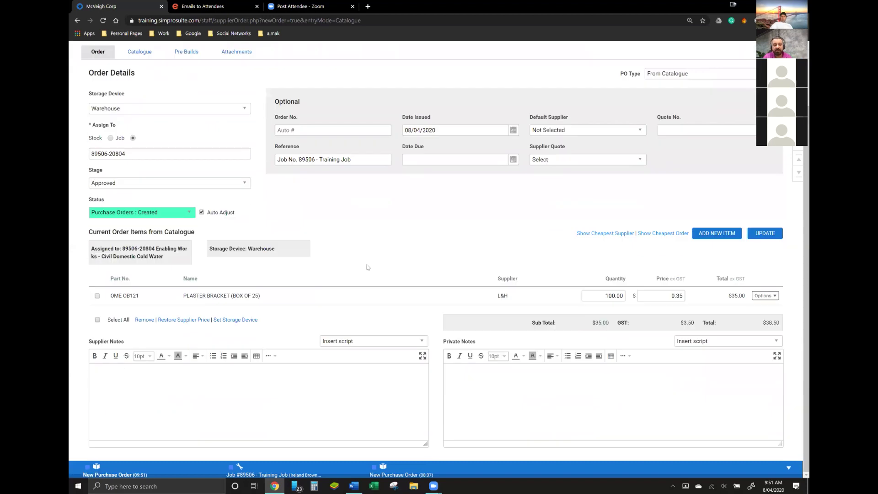
pyautogui.tripleClick(115, 233)
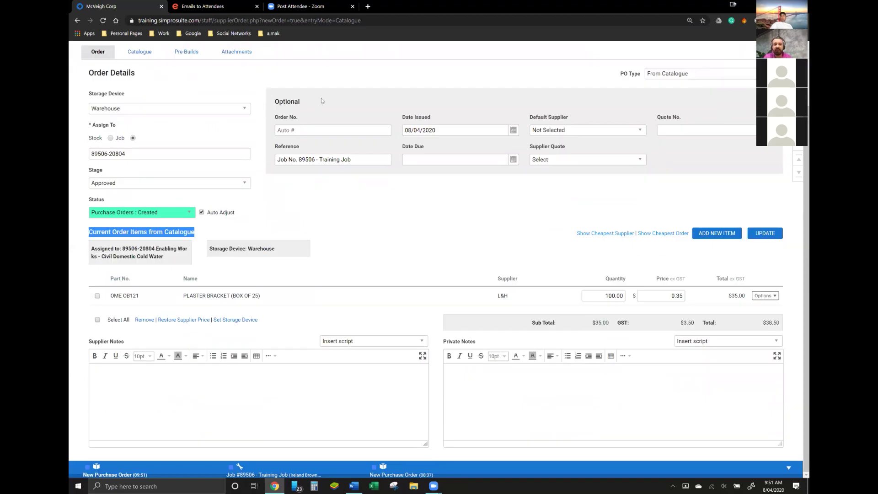
pyautogui.click(270, 227)
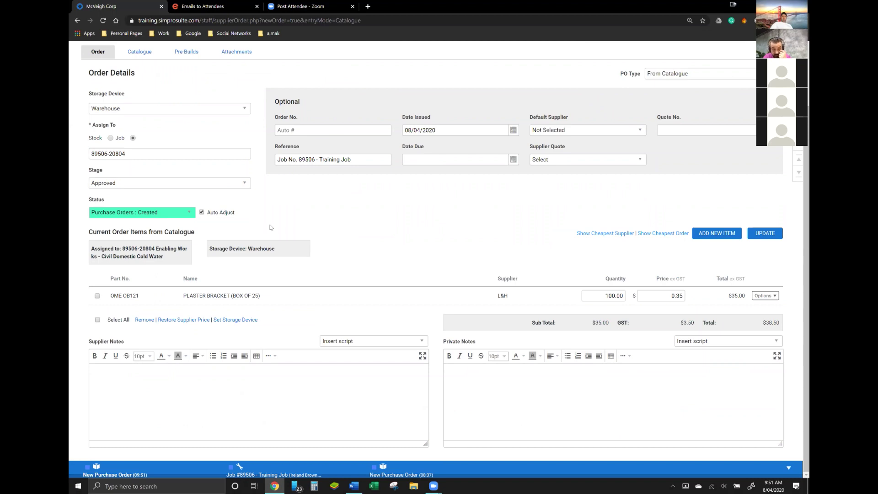
# Change the purchase order's assignment to job 89506 - Training Job, cost centre #20812 Senior Campus - Hot and Cold Rough Ins.
pyautogui.click(154, 154)
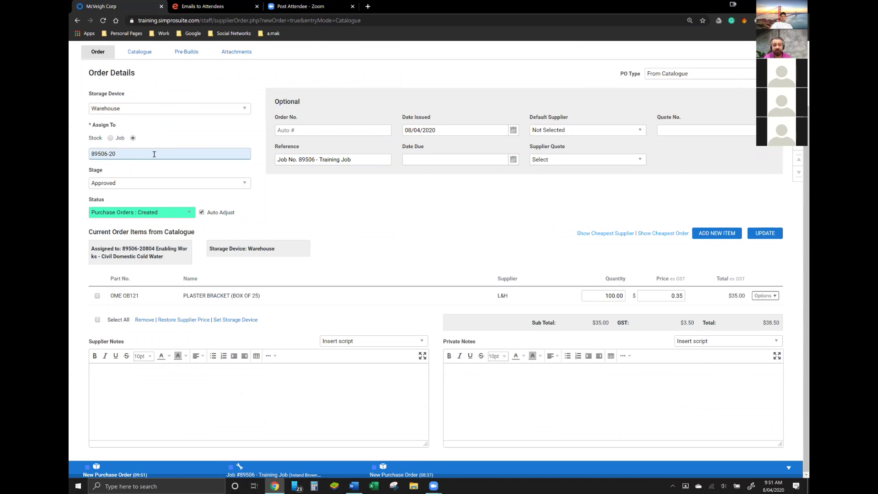
pyautogui.press('BackSpace')
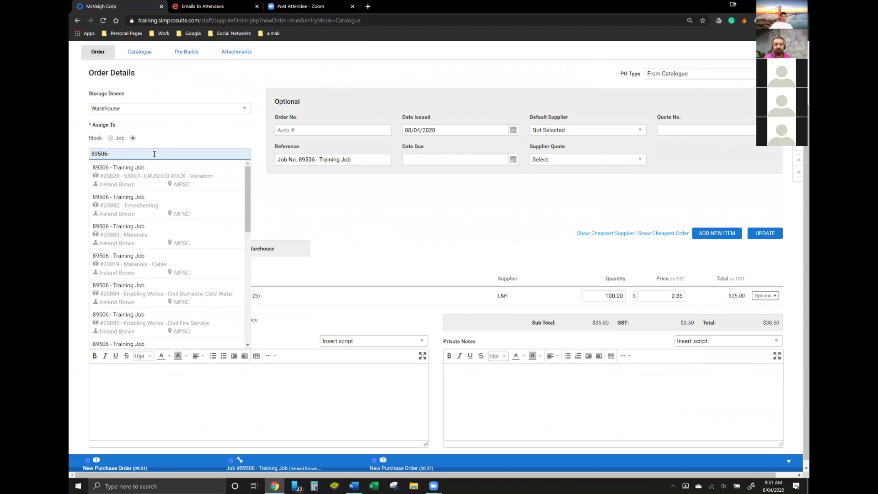
pyautogui.scroll(-4, 177, 250)
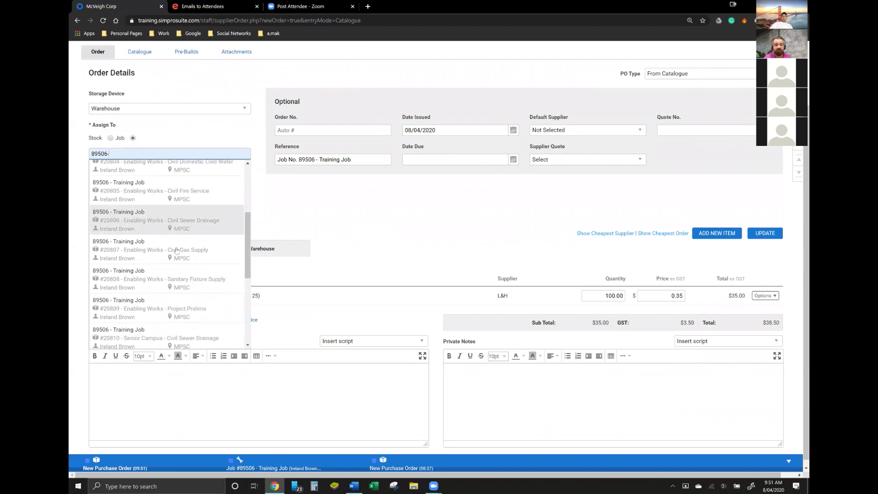
pyautogui.scroll(-2, 176, 250)
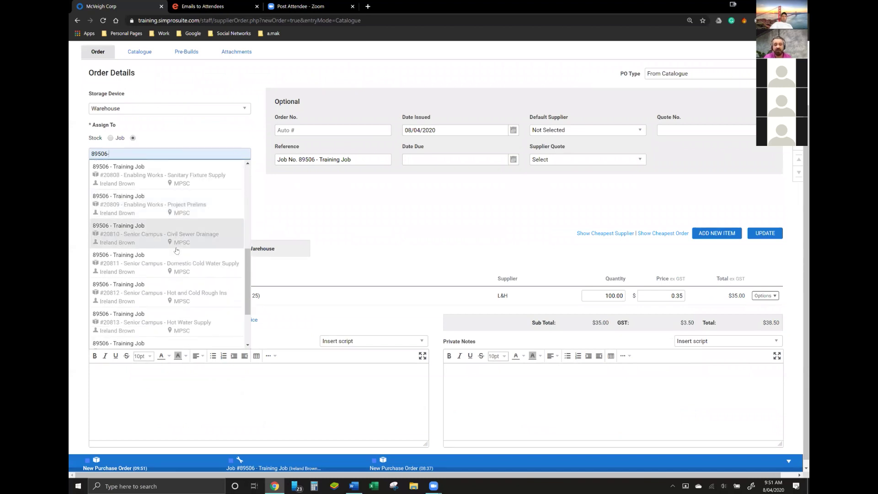
pyautogui.click(175, 297)
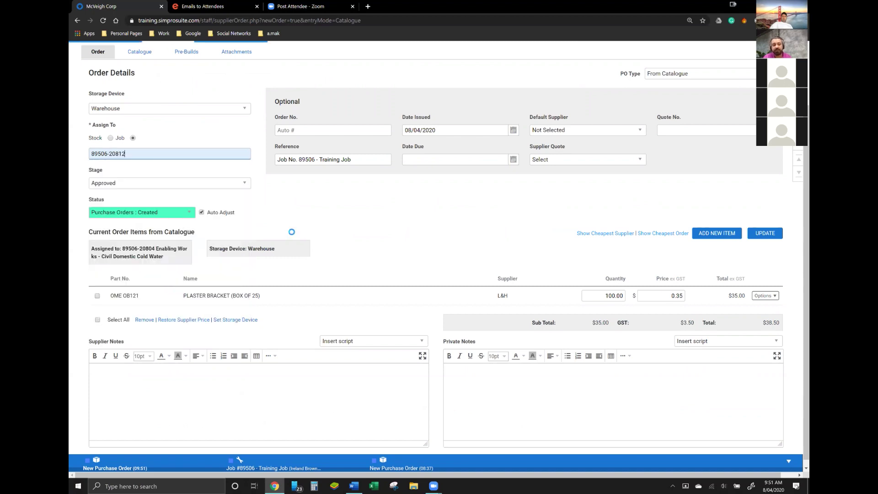
# Add another 100 of PLASTER BRACKET (BOX OF 25) for the Hot and Cold Rough Ins cost centre and return to the order details.
pyautogui.scroll(2, 274, 205)
pyautogui.click(132, 108)
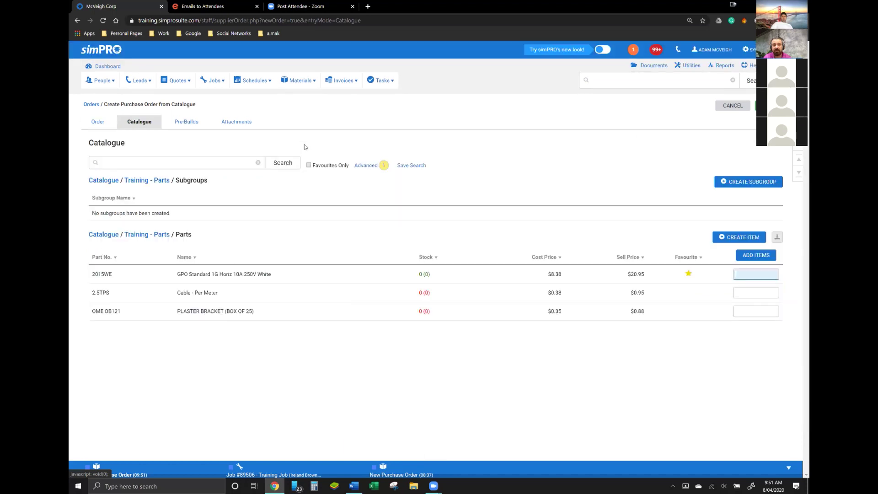
pyautogui.click(770, 310)
pyautogui.write('100')
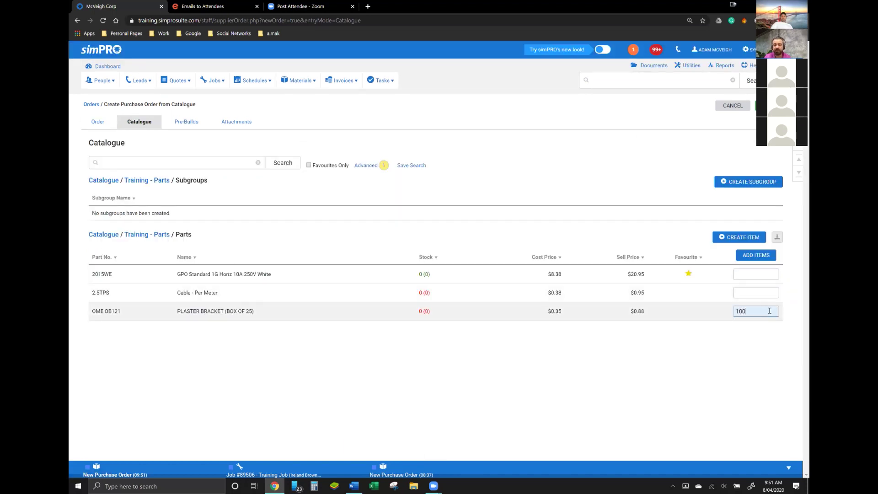
pyautogui.press('Return')
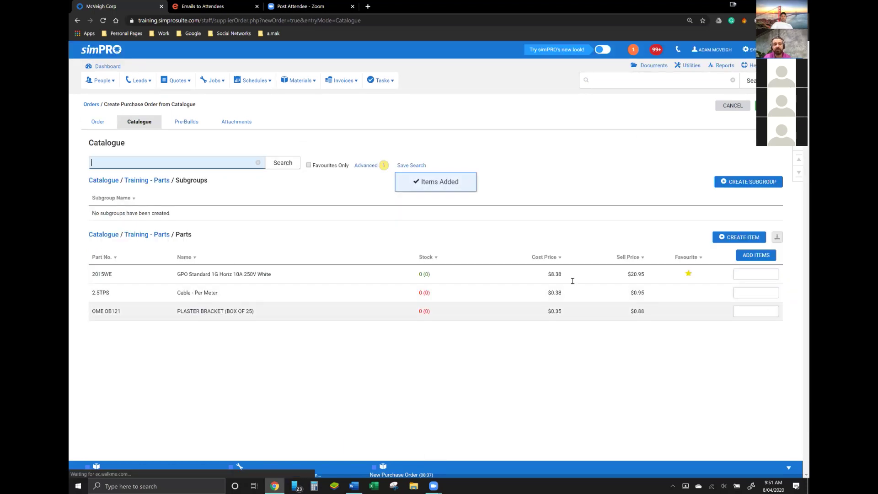
pyautogui.click(106, 127)
pyautogui.scroll(-3, 489, 274)
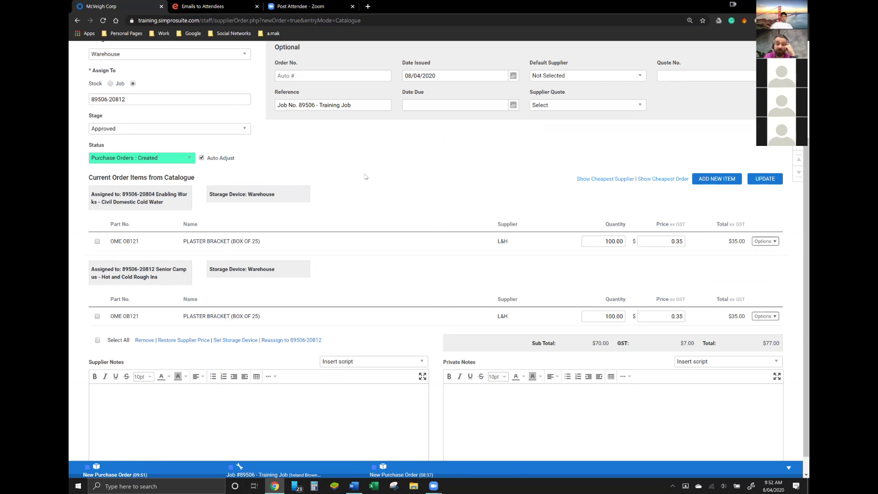
# Search the jobs for 895 and assign the purchase order to job 88239, cost centre #18956 Cabling.
pyautogui.scroll(1, 365, 176)
pyautogui.click(190, 132)
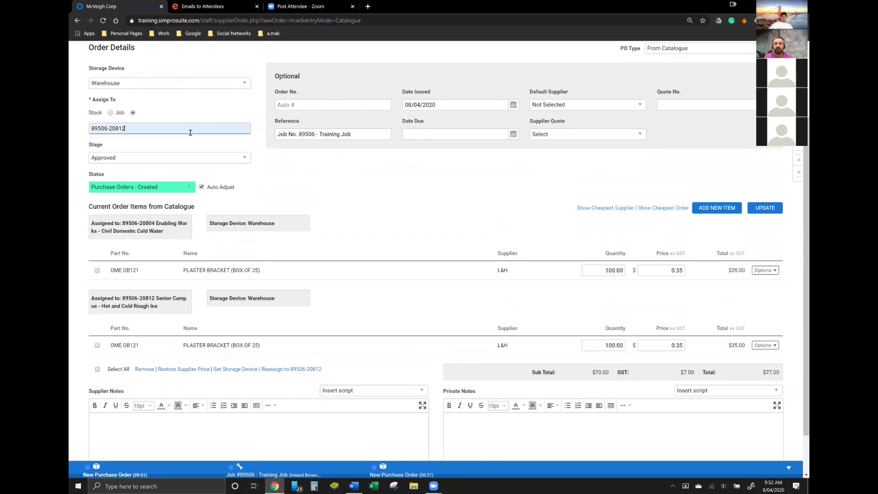
pyautogui.press('BackSpace')
pyautogui.press('BackSpace')
pyautogui.press('BackSpace')
pyautogui.press('BackSpace')
pyautogui.press('BackSpace')
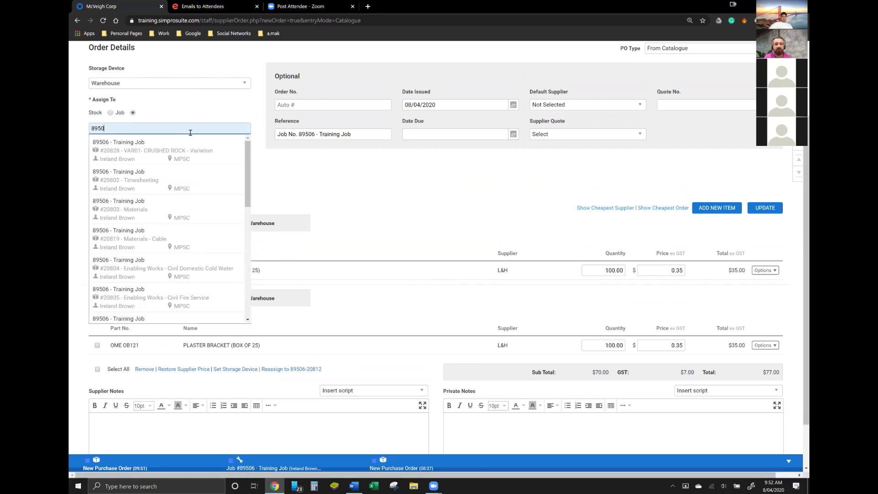
pyautogui.press('BackSpace')
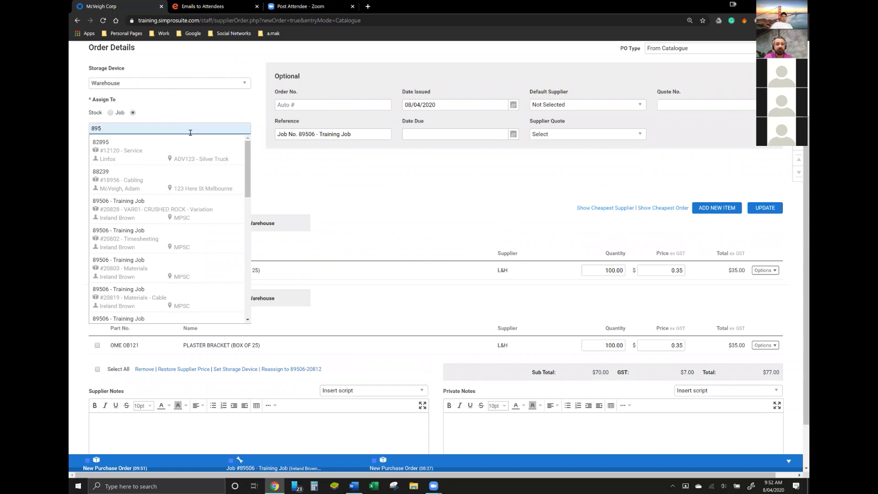
pyautogui.click(106, 178)
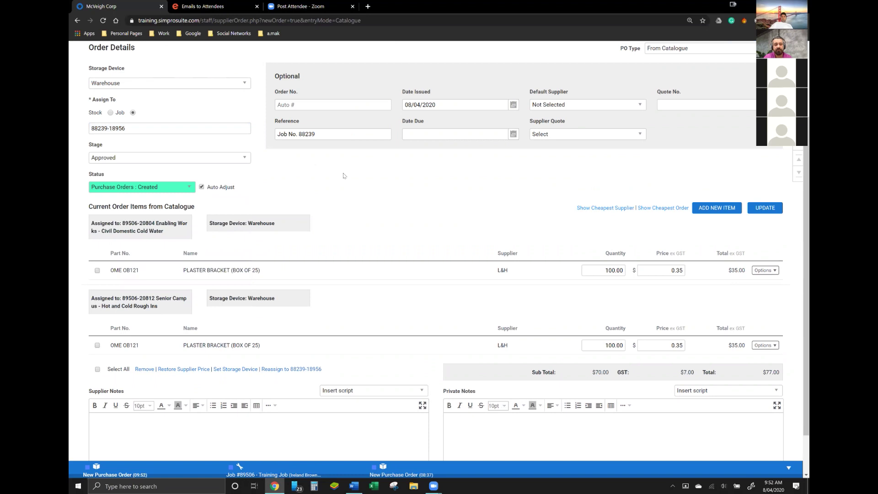
# Add 100 of PLASTER BRACKET (BOX OF 25) for the Cabling cost centre and return to the order details.
pyautogui.scroll(2, 345, 176)
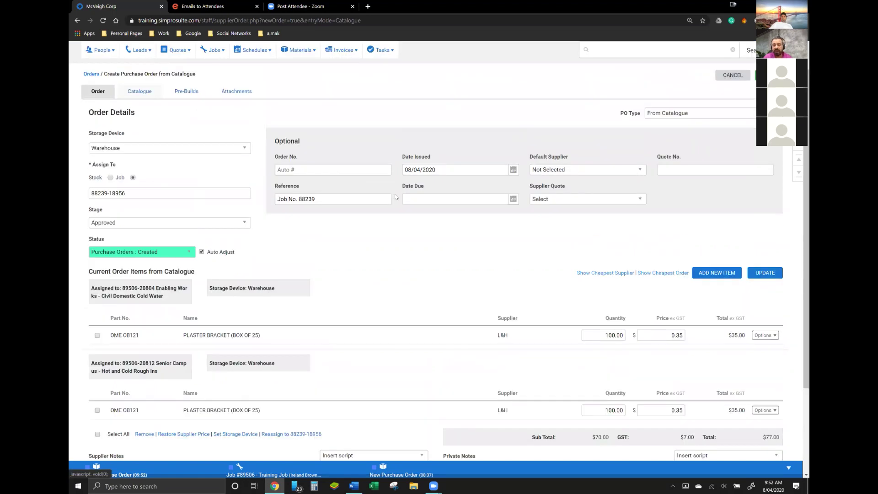
pyautogui.click(140, 91)
pyautogui.click(756, 311)
pyautogui.write('100')
pyautogui.press('Return')
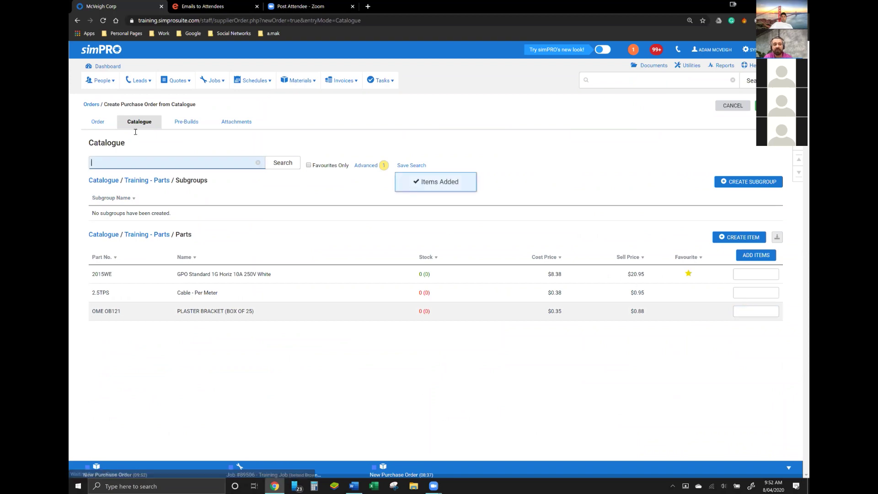
pyautogui.click(98, 122)
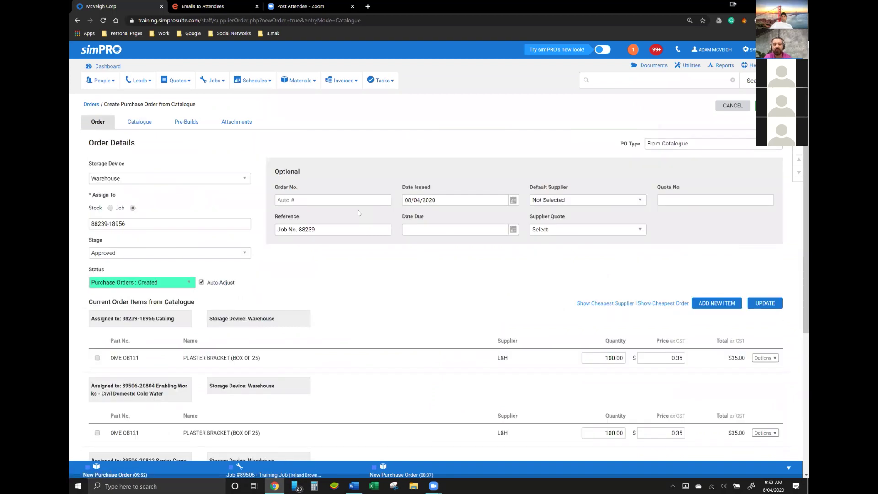
# Examine which job and cost centre each group of current order items is assigned to.
pyautogui.scroll(-4, 259, 174)
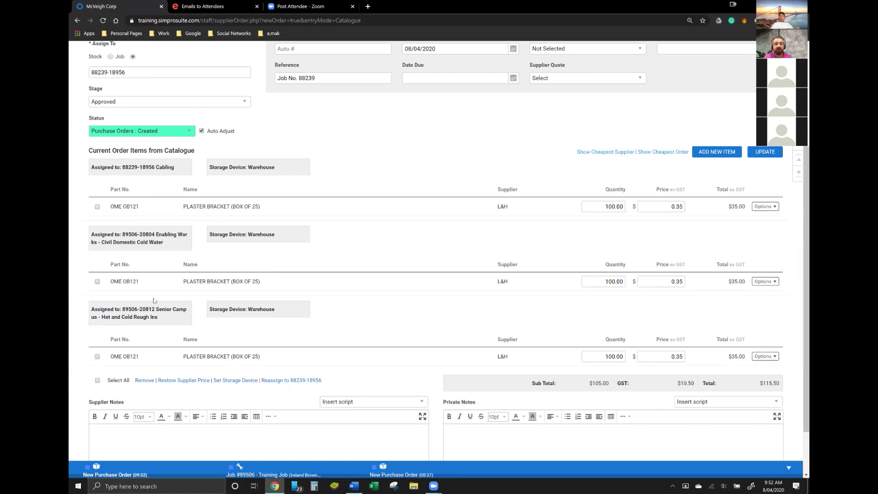
pyautogui.tripleClick(156, 168)
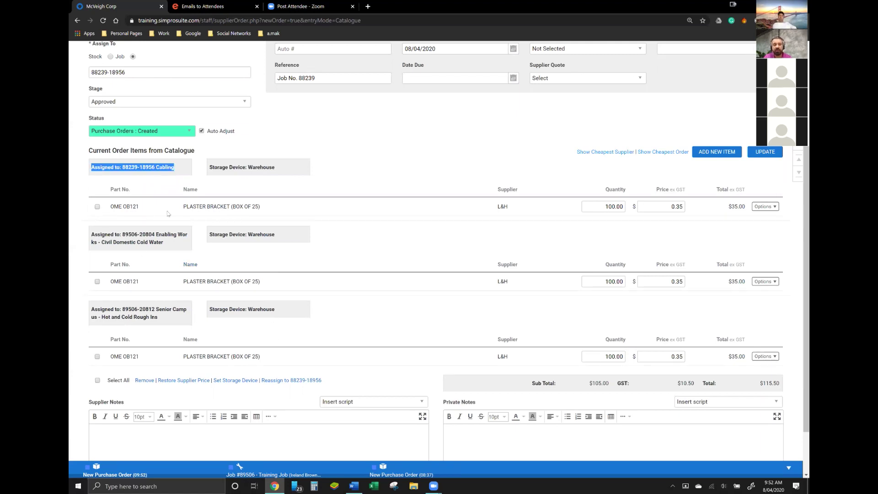
pyautogui.moveTo(149, 242); pyautogui.dragTo(162, 244)
pyautogui.tripleClick(162, 243)
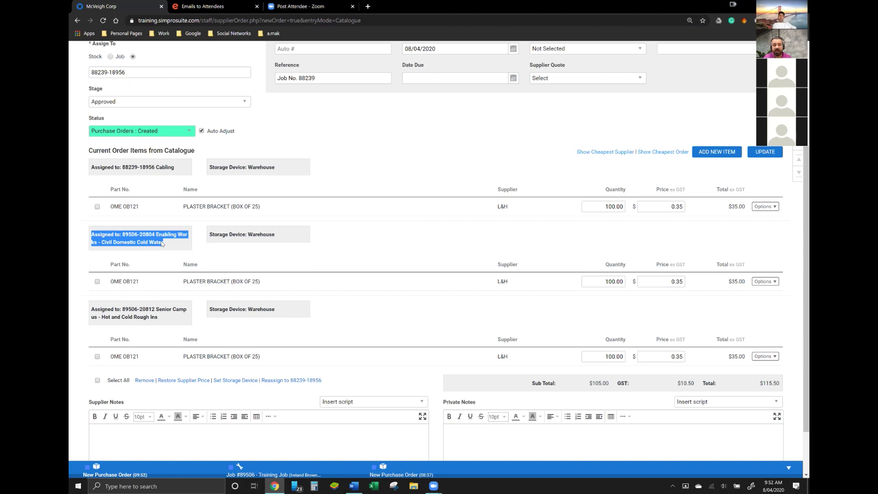
pyautogui.click(168, 312)
pyautogui.tripleClick(167, 313)
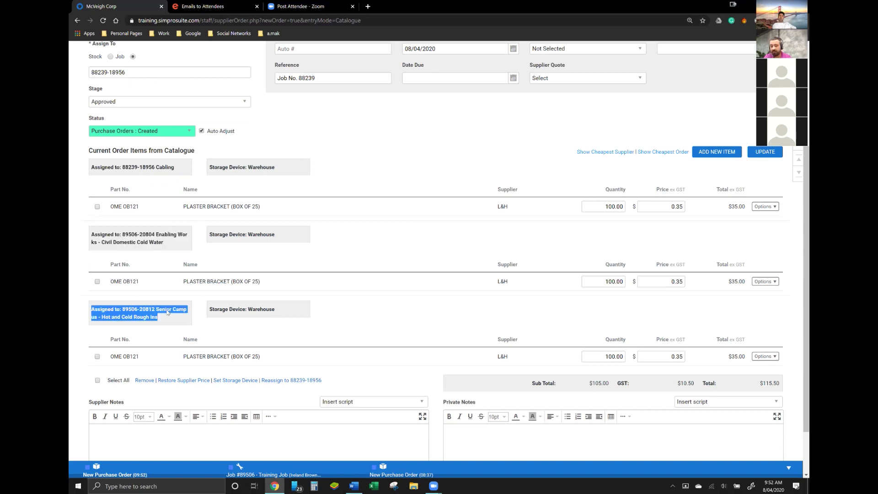
pyautogui.click(167, 313)
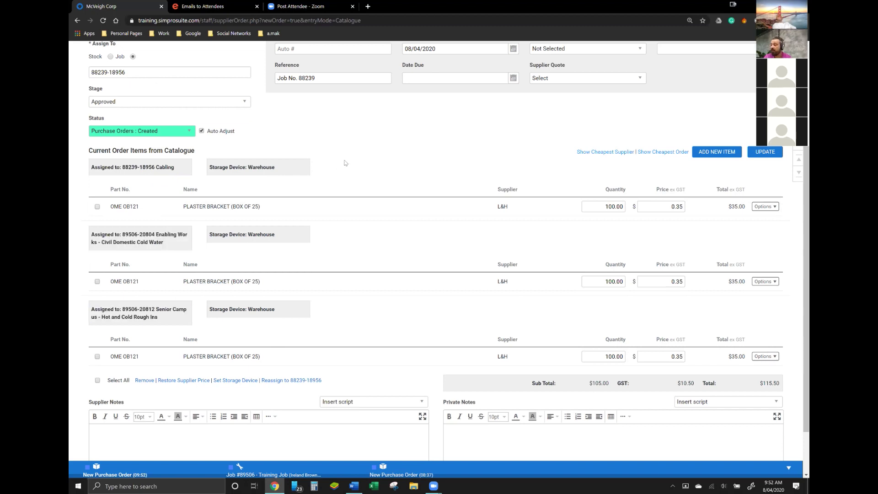
# Assign the purchase order to Stock and add 100 of PLASTER BRACKET (BOX OF 25) to it from the catalogue.
pyautogui.scroll(2, 345, 163)
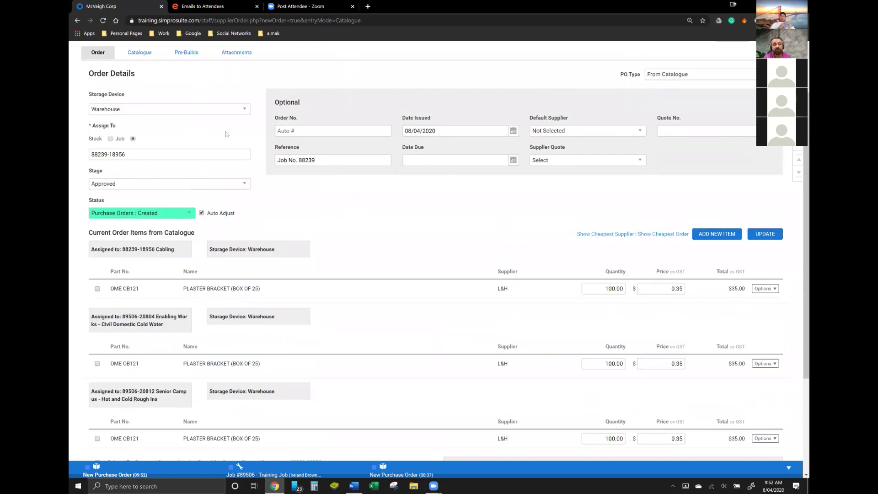
pyautogui.click(110, 139)
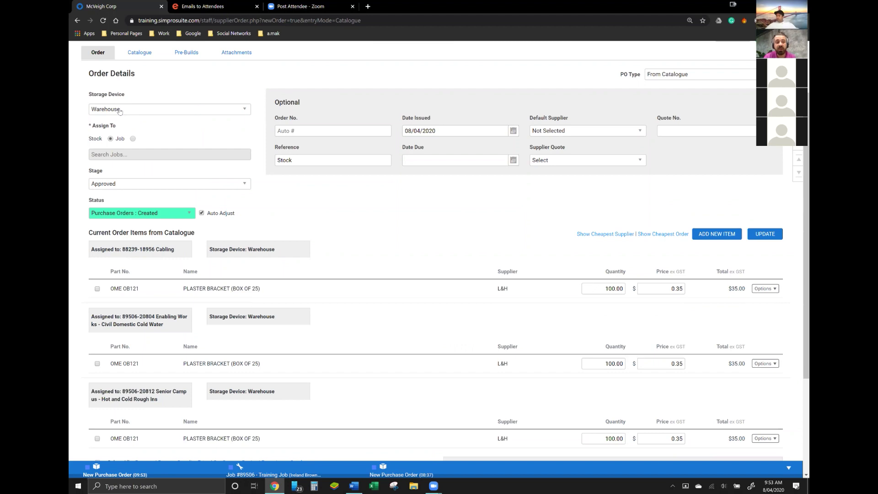
pyautogui.click(140, 54)
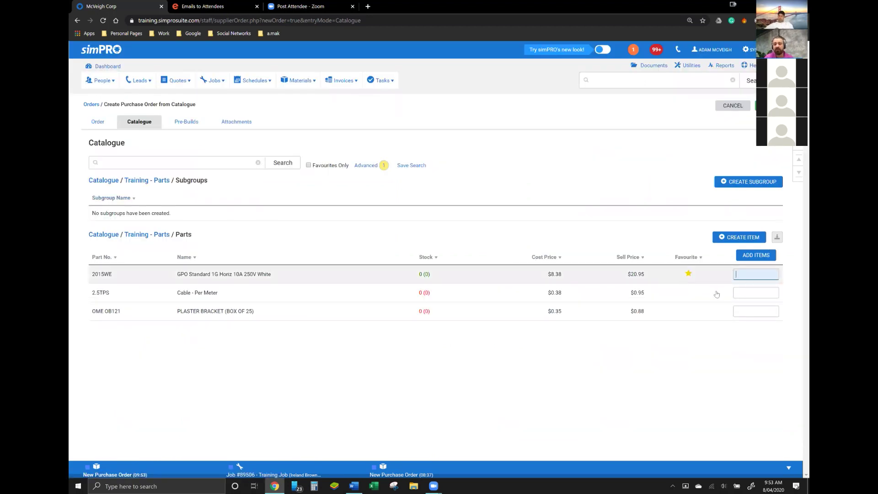
pyautogui.click(748, 311)
pyautogui.write('100')
pyautogui.press('Return')
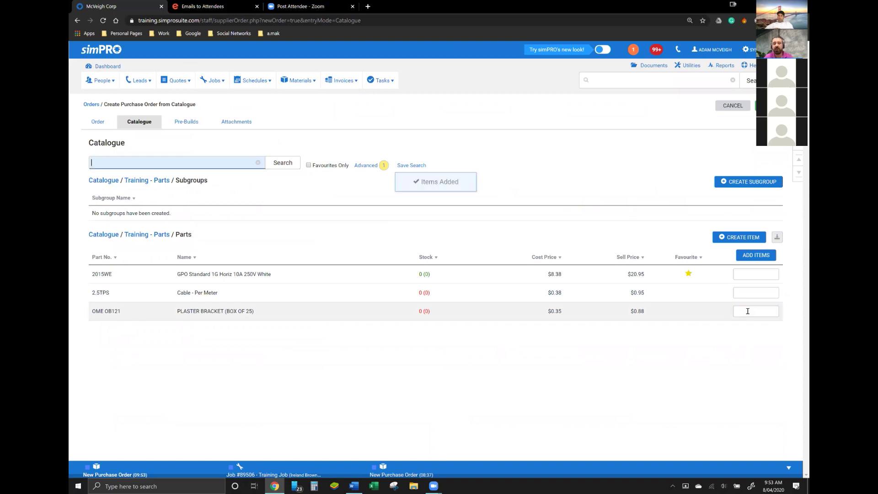
pyautogui.click(97, 122)
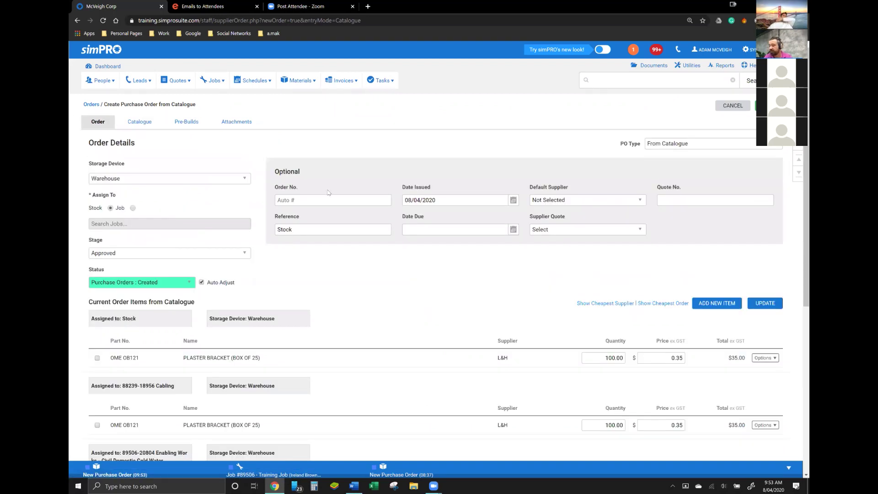
pyautogui.scroll(-5, 327, 193)
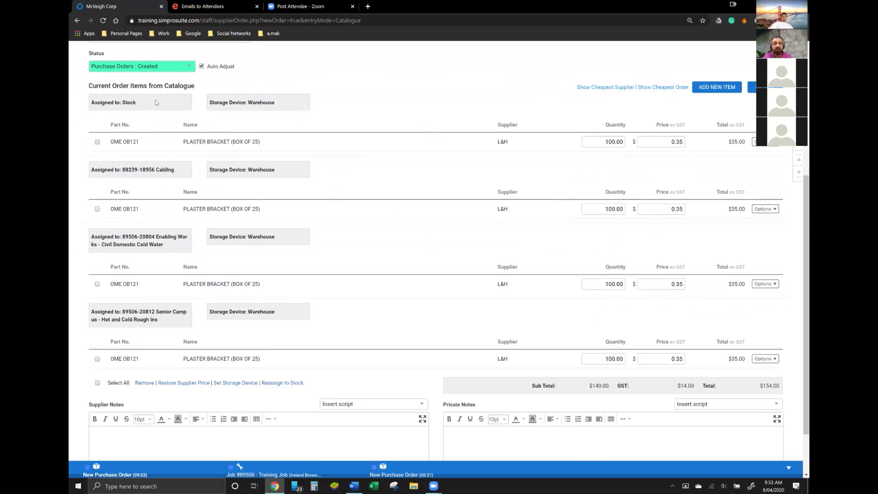
# Examine how the current order items are grouped by stock, job and cost centre.
pyautogui.doubleClick(161, 171)
pyautogui.click(161, 171)
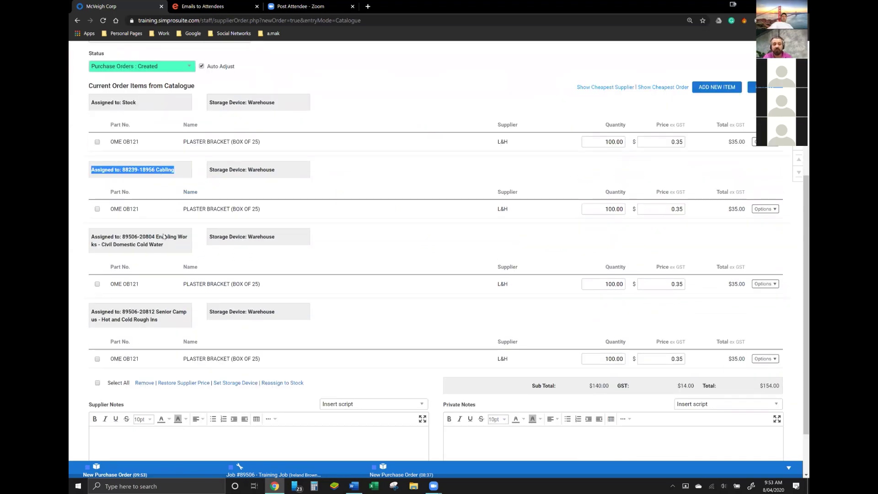
pyautogui.tripleClick(163, 236)
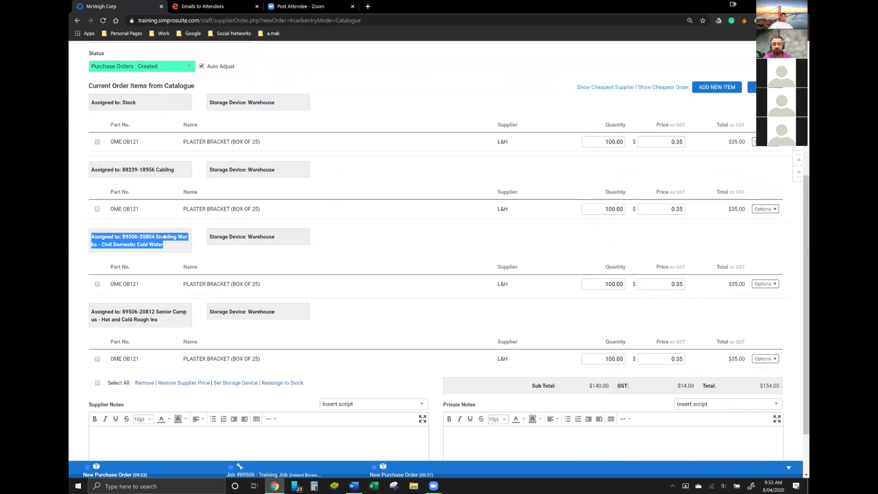
pyautogui.tripleClick(167, 313)
pyautogui.click(359, 130)
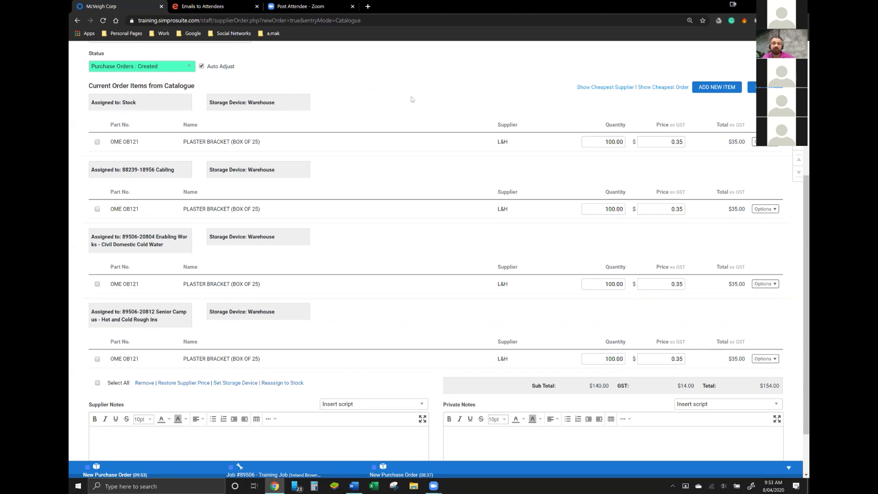
pyautogui.scroll(2, 411, 99)
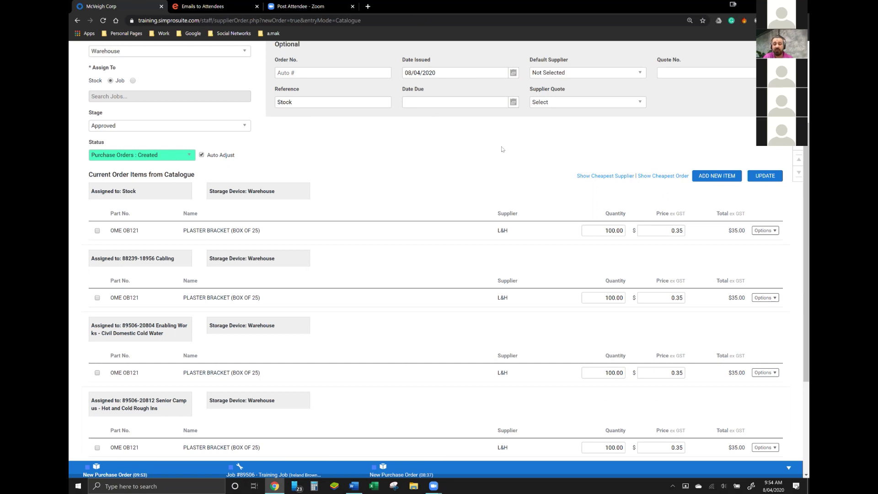
pyautogui.scroll(-1, 502, 149)
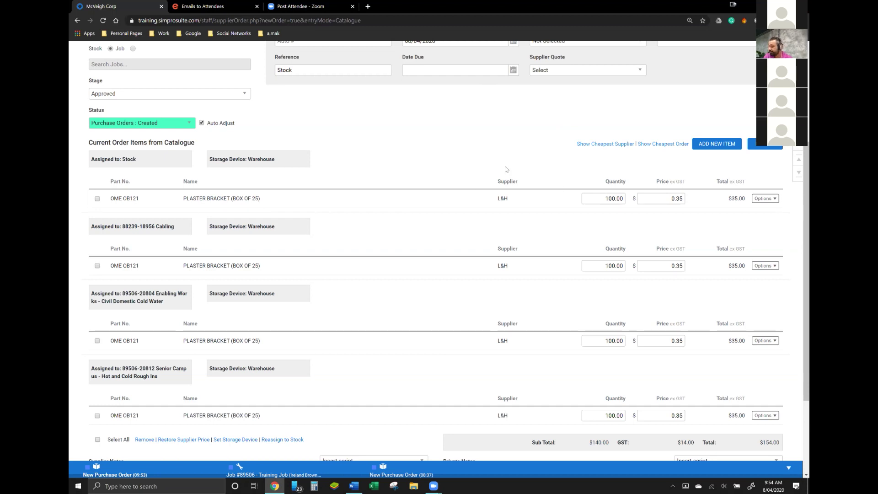
# Insert the Pick Up script into the supplier notes and replace its xx placeholder with the name of the person collecting.
pyautogui.scroll(-3, 506, 169)
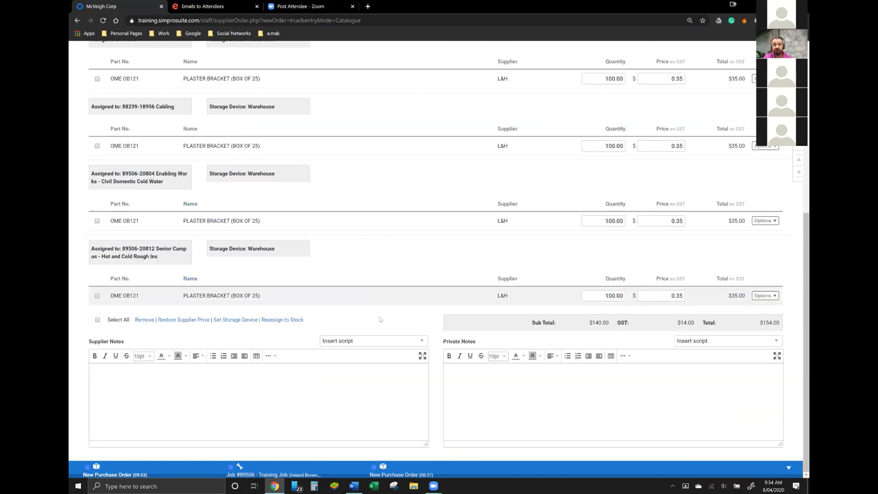
pyautogui.click(376, 345)
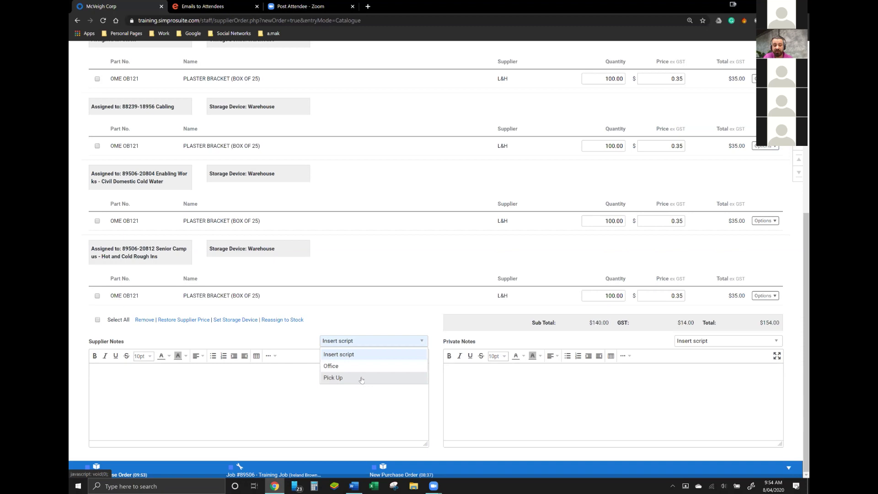
pyautogui.click(361, 378)
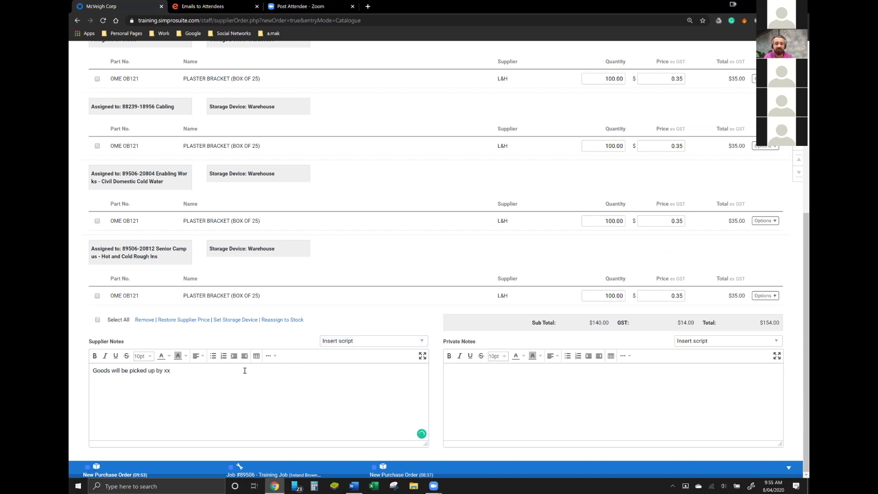
pyautogui.press('BackSpace')
pyautogui.press('BackSpace')
pyautogui.write('Adam')
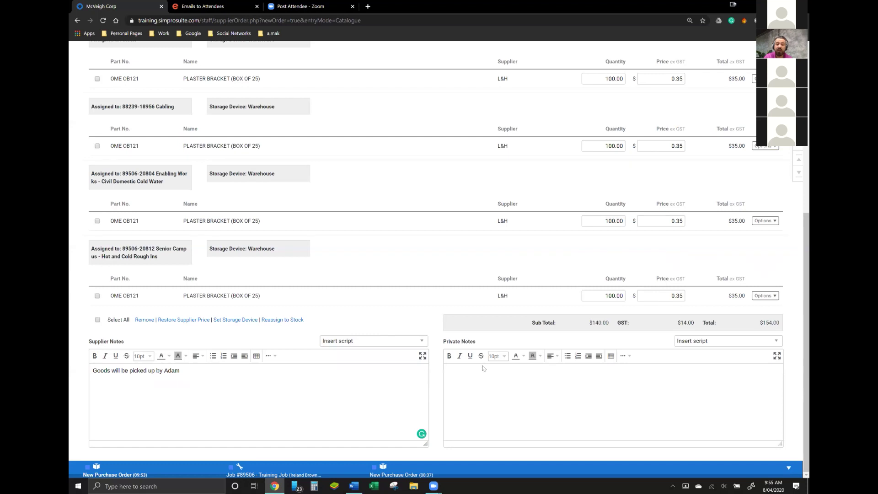
pyautogui.click(511, 385)
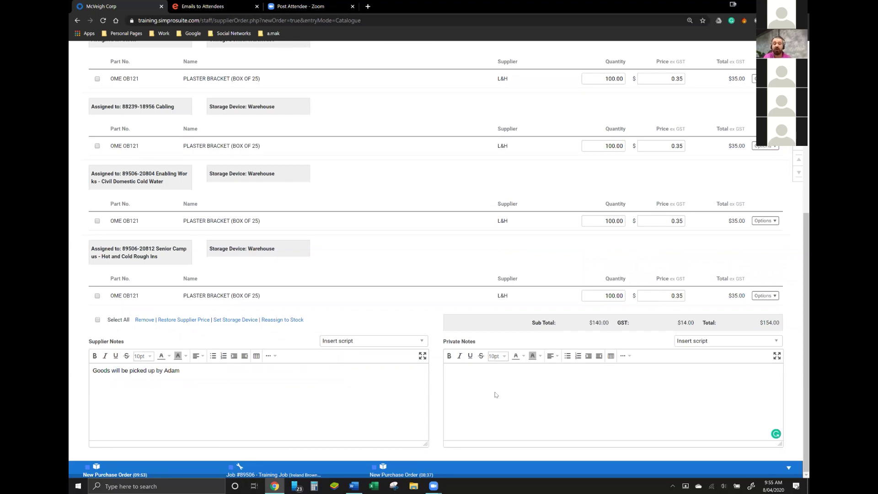
# Replace the purchase order's reference with "Multi Order for Jobs / Stock".
pyautogui.scroll(6, 496, 393)
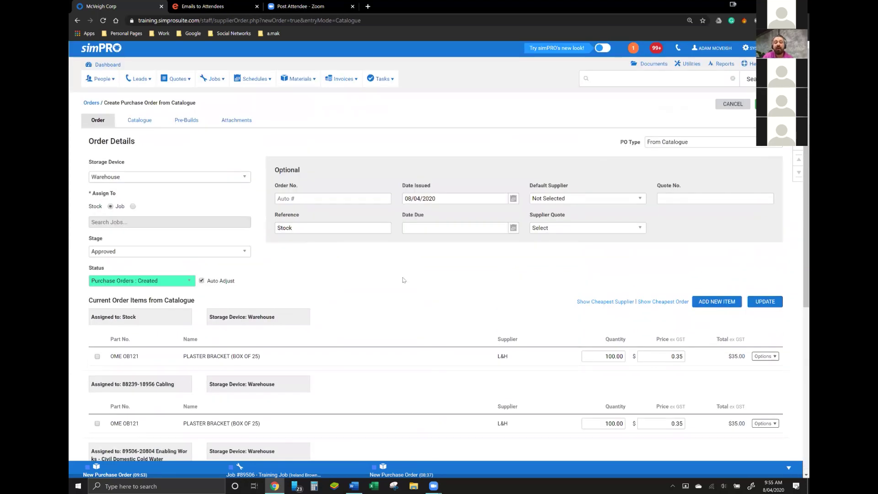
pyautogui.doubleClick(331, 229)
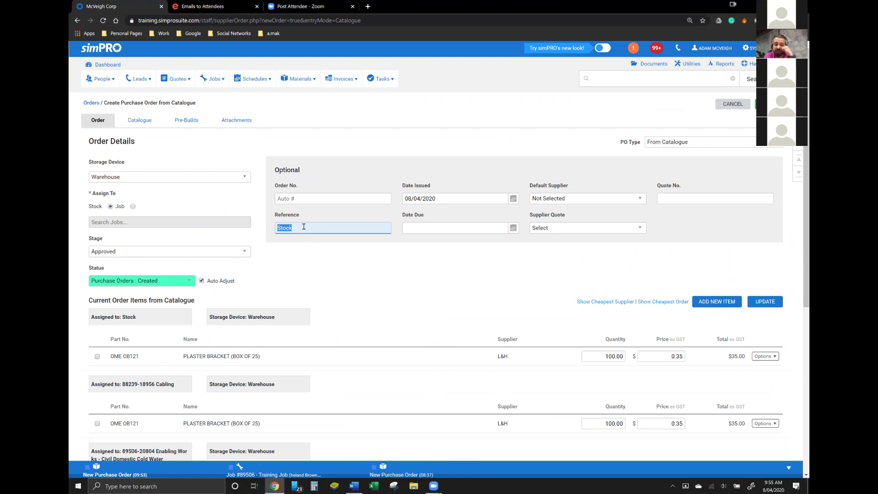
pyautogui.press('BackSpace')
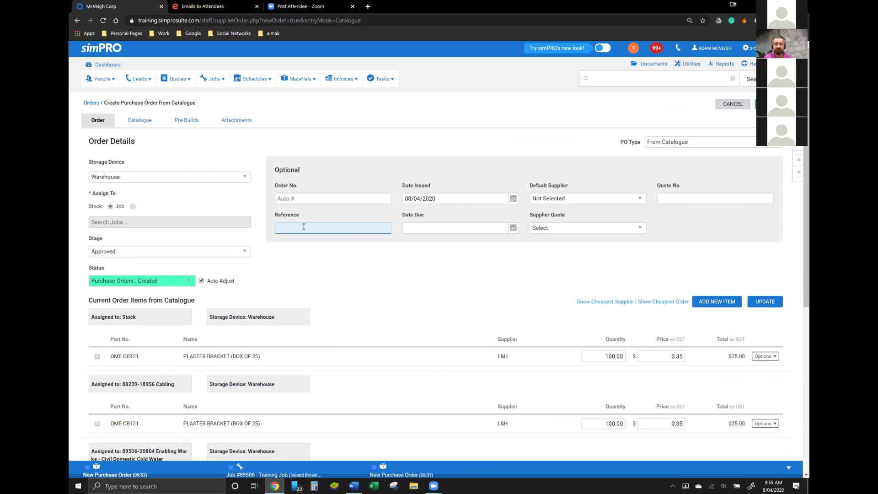
pyautogui.write('Multup')
pyautogui.write('Order for ')
pyautogui.write('Job')
pyautogui.write('s / Stoc')
pyautogui.write('k')
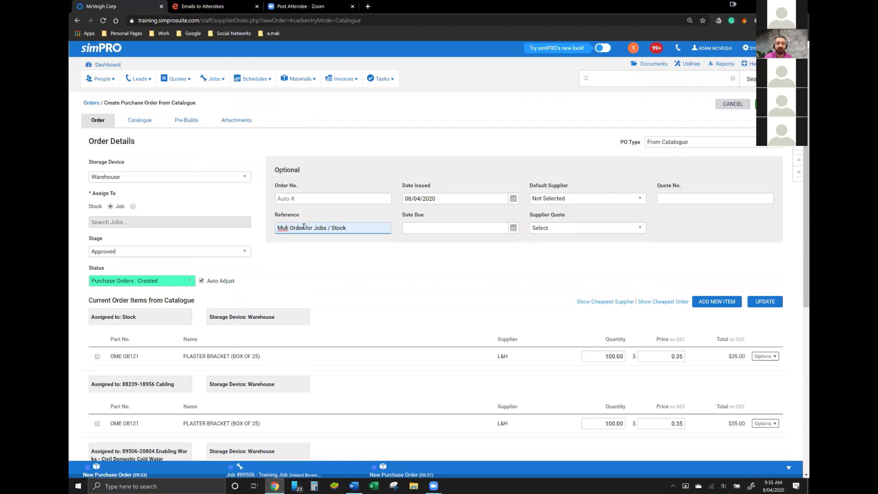
pyautogui.write('t')
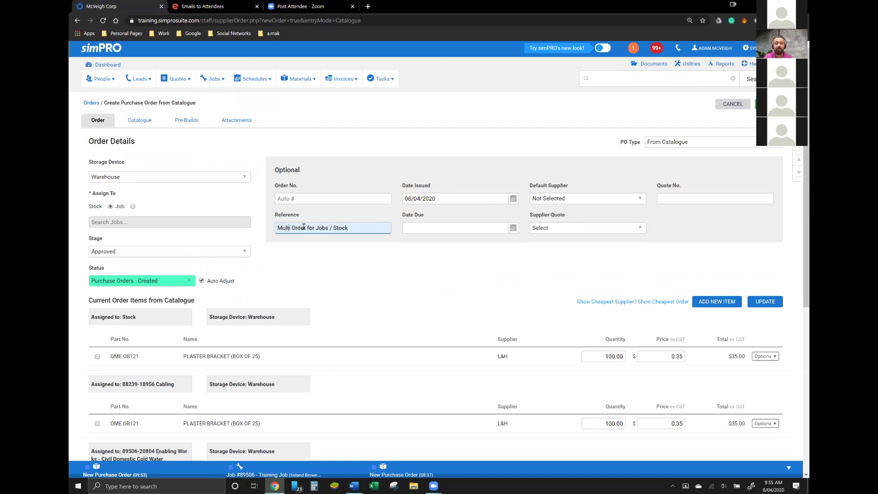
# Set the purchase order's due date to 10/04/2020.
pyautogui.click(491, 110)
pyautogui.click(435, 229)
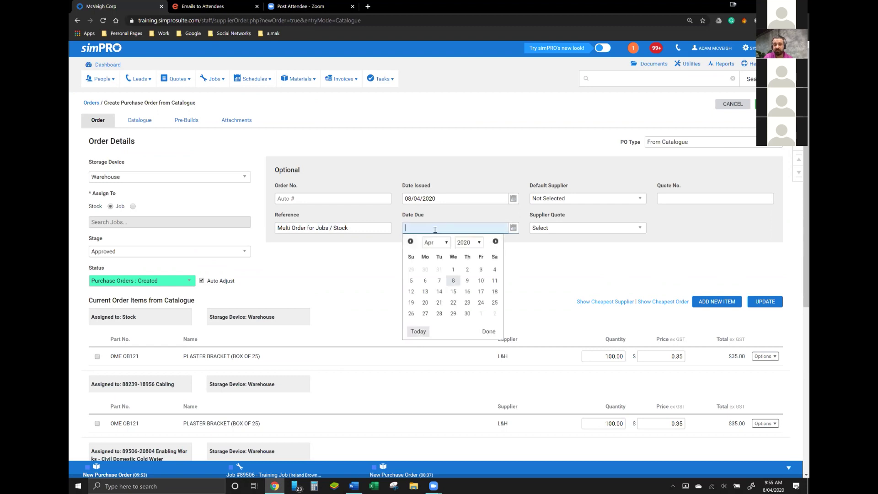
pyautogui.click(481, 280)
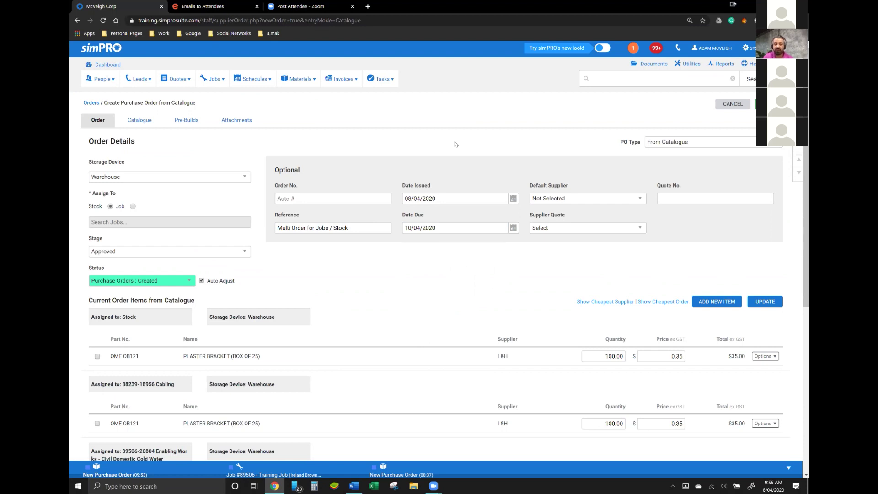
# Select all current order items and remove them from the purchase order.
pyautogui.scroll(-6, 455, 144)
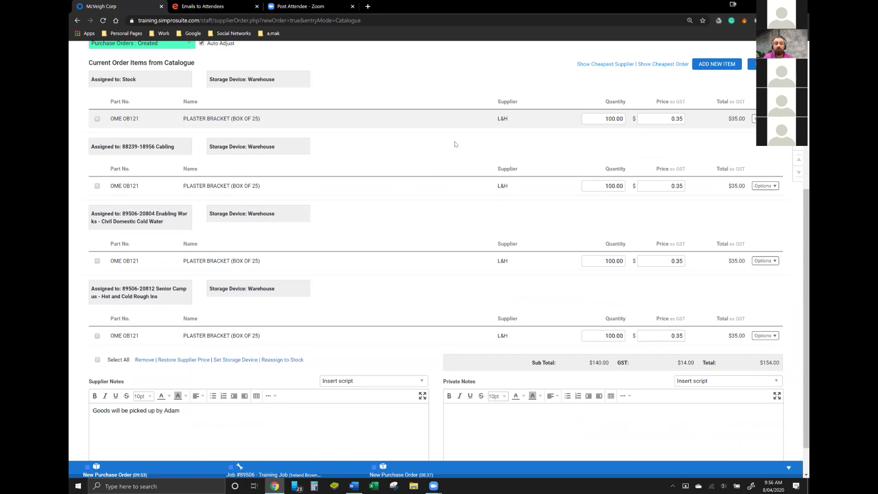
pyautogui.click(114, 320)
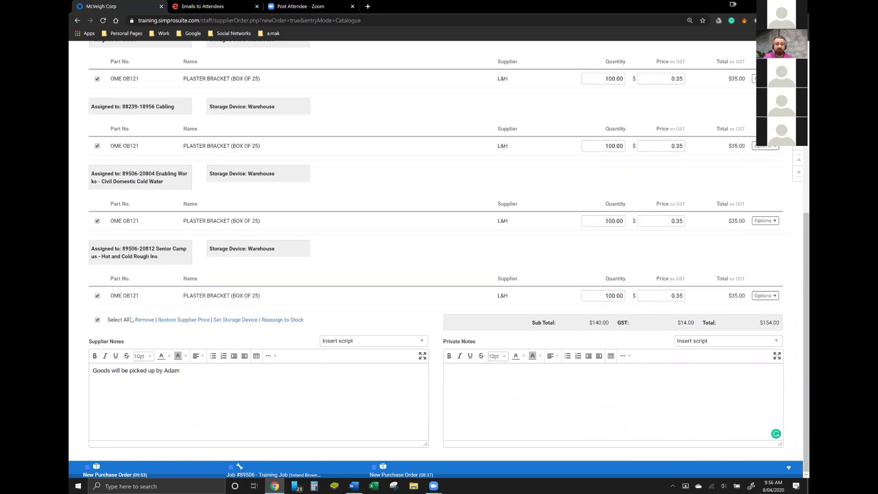
pyautogui.click(142, 320)
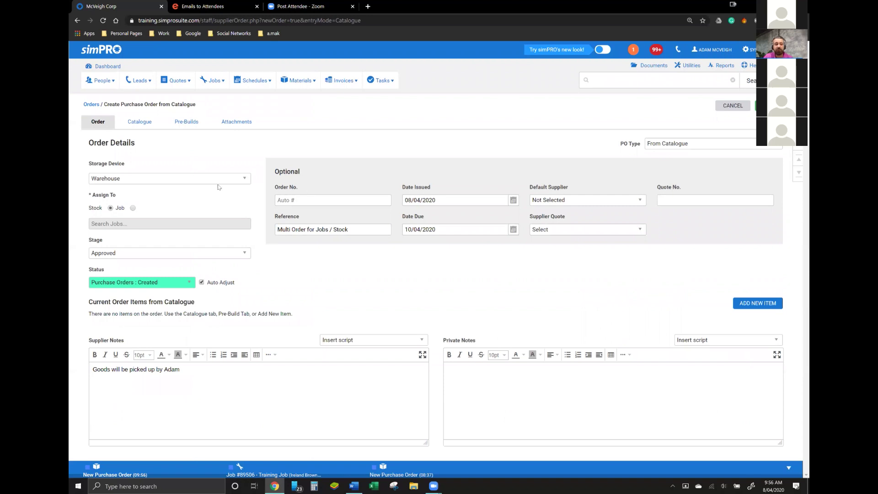
# Add GPO Standard 1G Horiz 10A 250V White and Cable - Per Meter from the catalogue, entering quantity 1 for each.
pyautogui.click(140, 123)
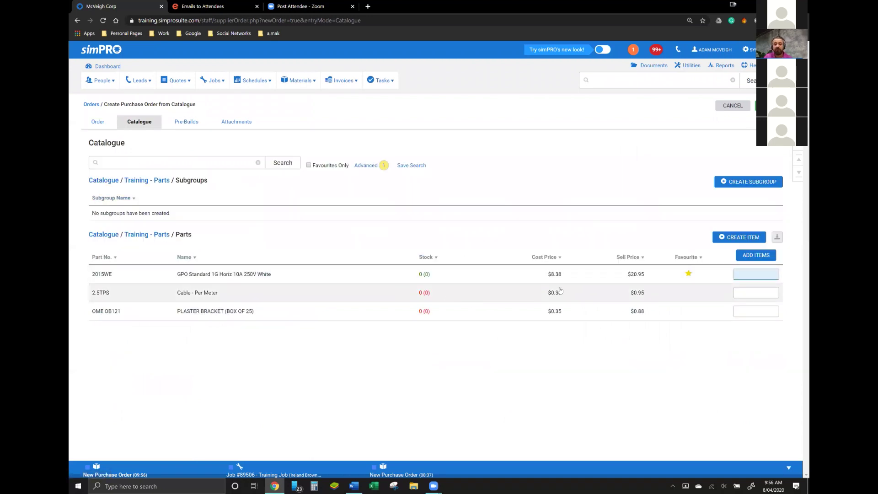
pyautogui.click(743, 270)
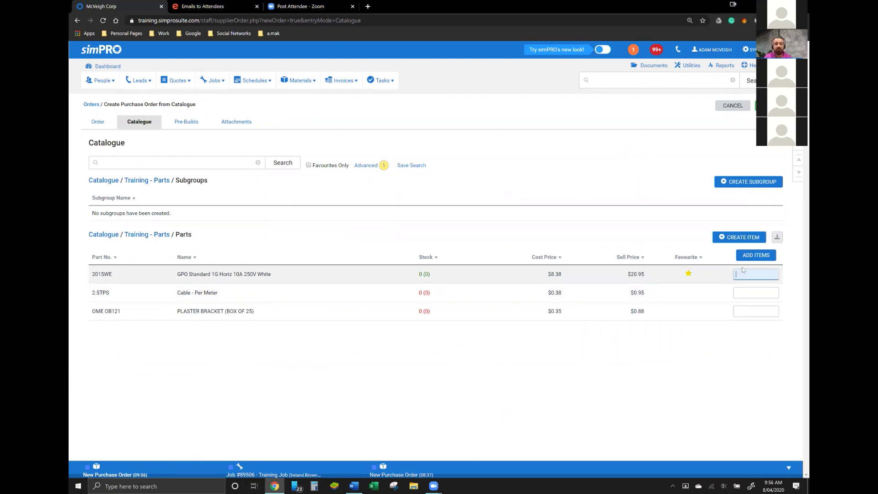
pyautogui.press('Tab')
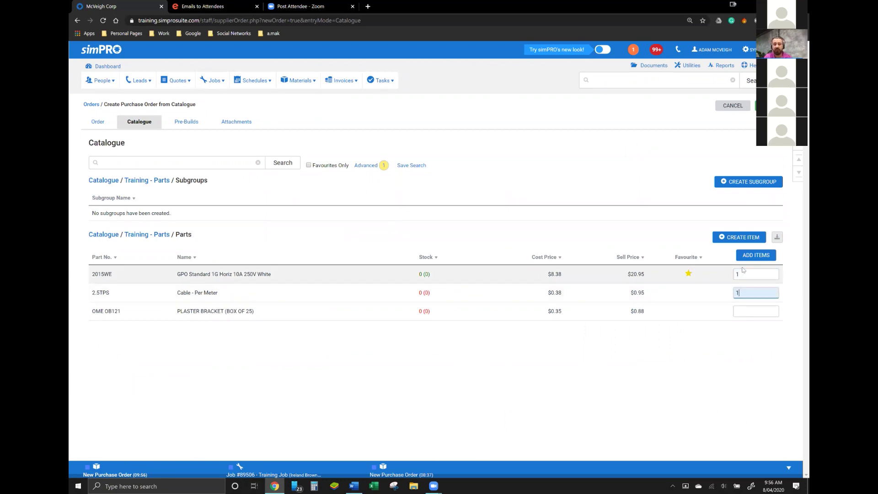
pyautogui.press('Return')
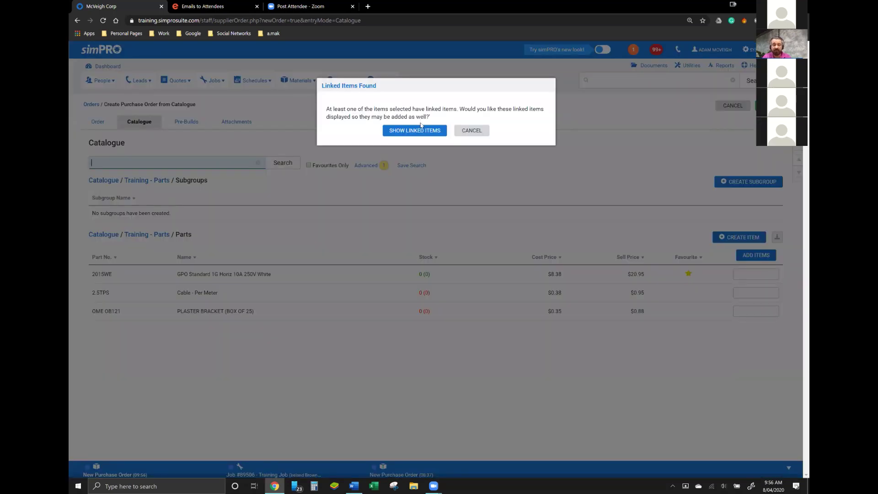
# Show the linked items, add PLASTER BRACKET (BOX OF 25) with quantity 1 entered, and return to the order details.
pyautogui.click(421, 130)
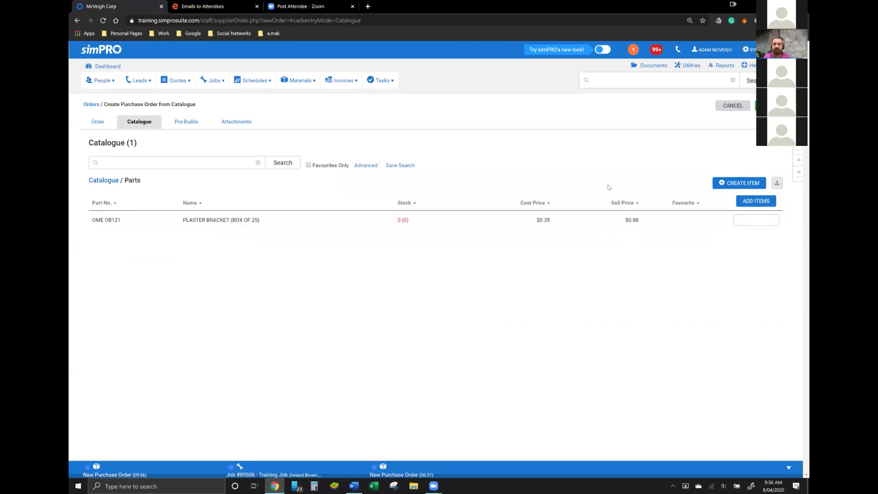
pyautogui.click(762, 220)
pyautogui.write('1')
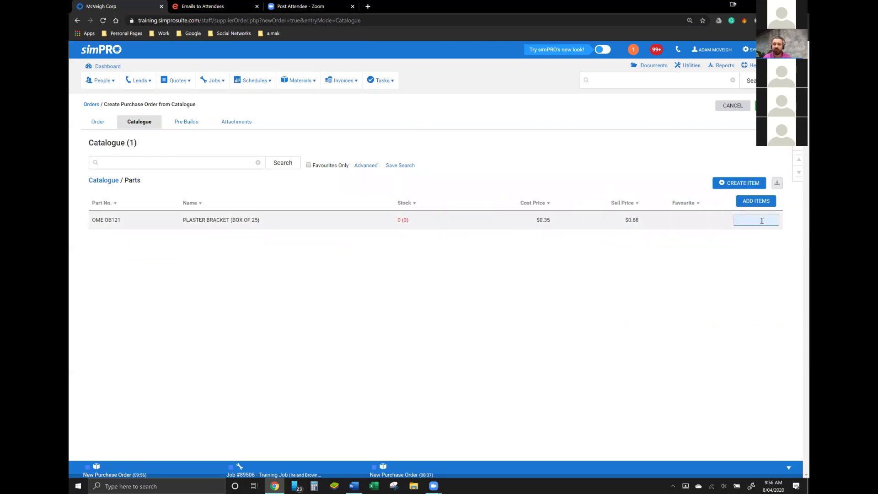
pyautogui.press('Return')
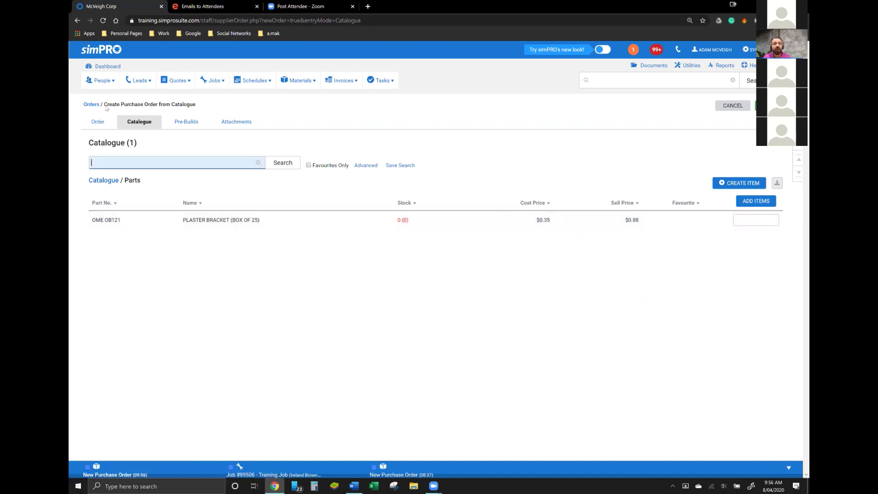
pyautogui.click(95, 127)
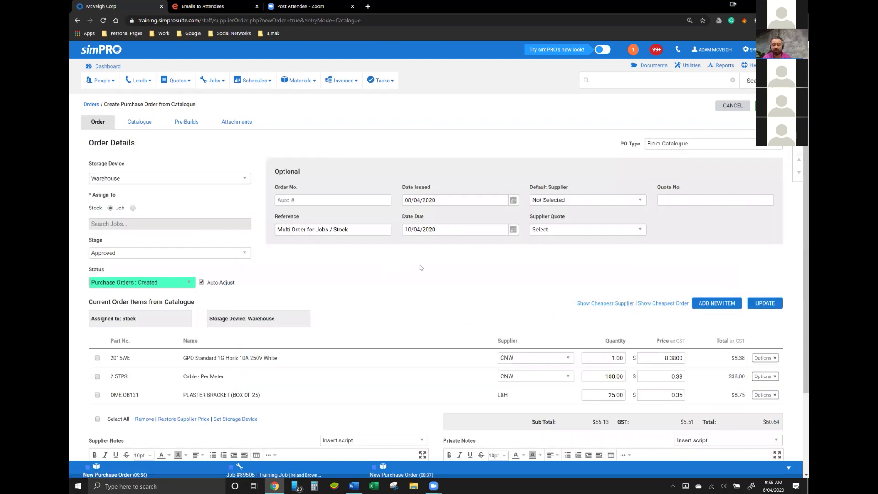
# Compare supplier choices and prices for the order items using Show Cheapest Supplier and Show Cheapest Order.
pyautogui.scroll(-2, 420, 268)
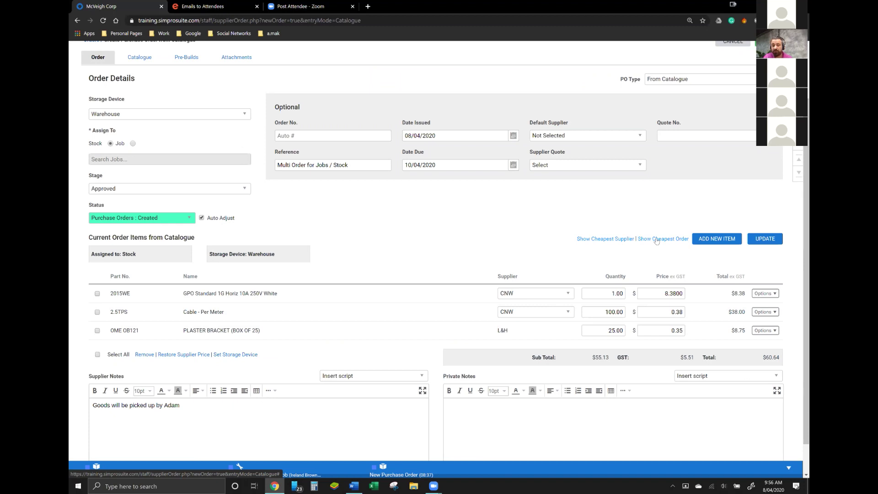
pyautogui.click(602, 240)
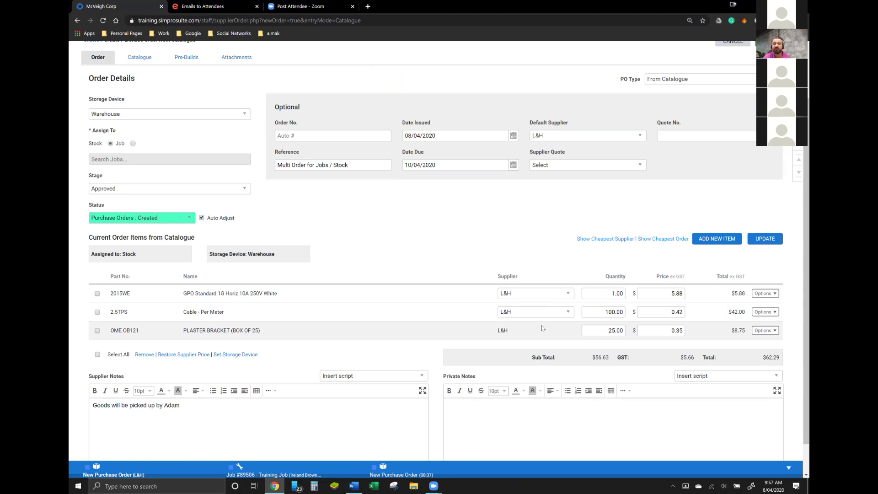
pyautogui.click(648, 239)
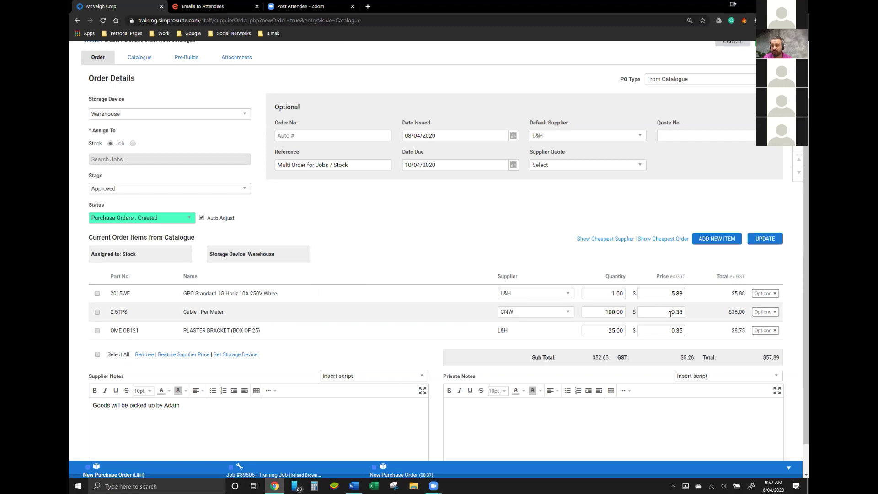
pyautogui.click(608, 240)
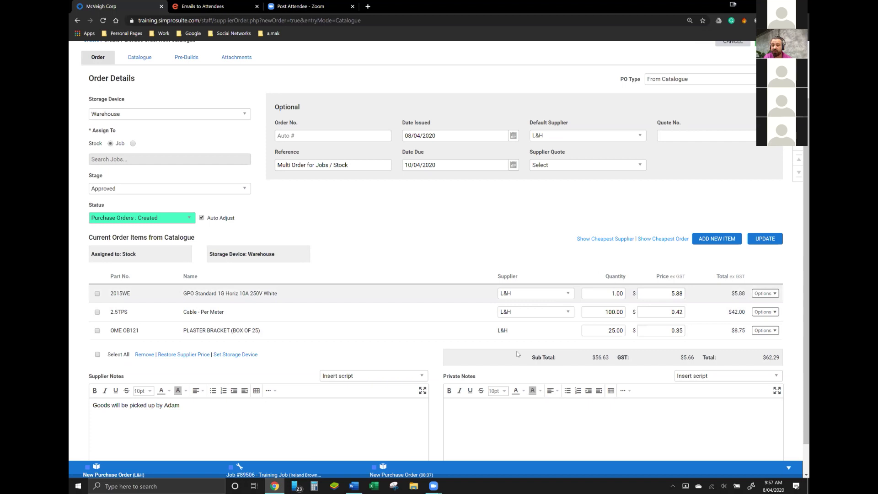
pyautogui.click(597, 238)
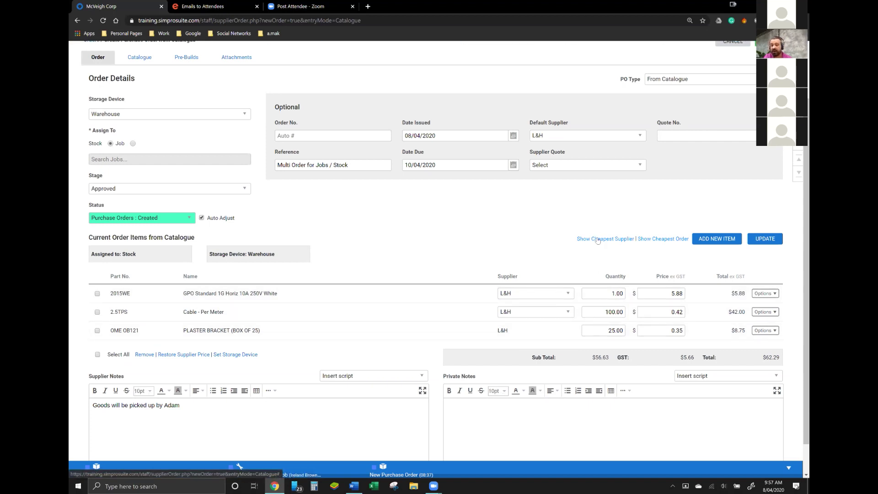
# Apply the cheapest order across suppliers to the items and save the purchase order.
pyautogui.click(645, 240)
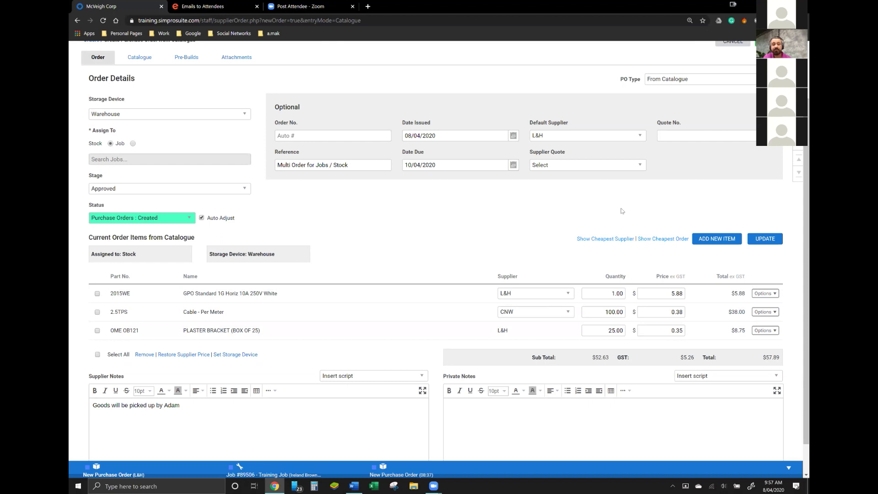
pyautogui.scroll(2, 622, 211)
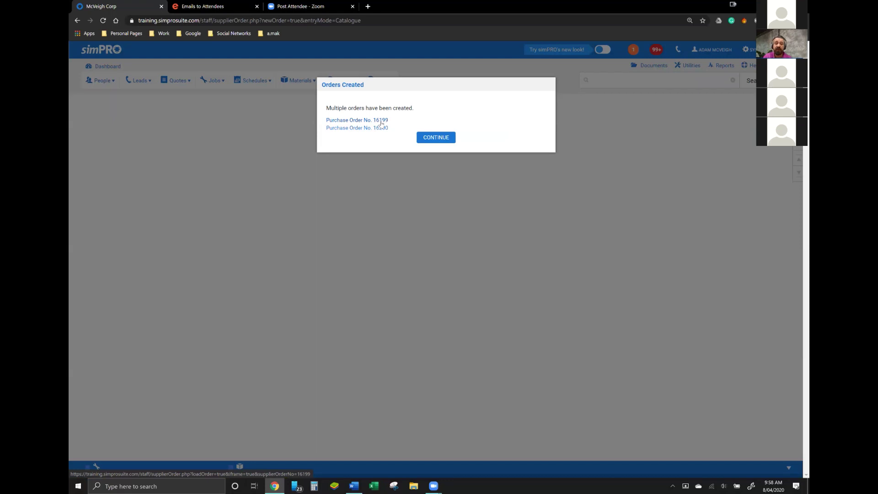
# Dismiss the created-orders notice and open the billable parts of the service cost centre on pending job 89560.
pyautogui.click(451, 144)
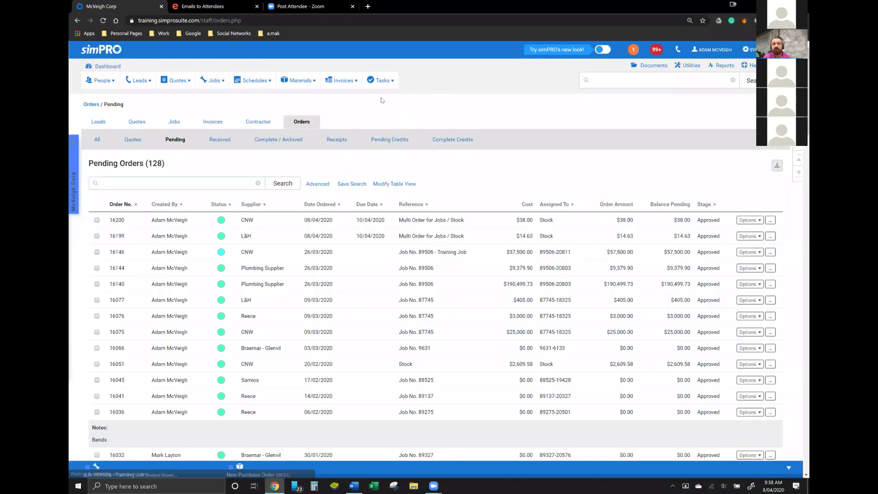
pyautogui.moveTo(217, 82)
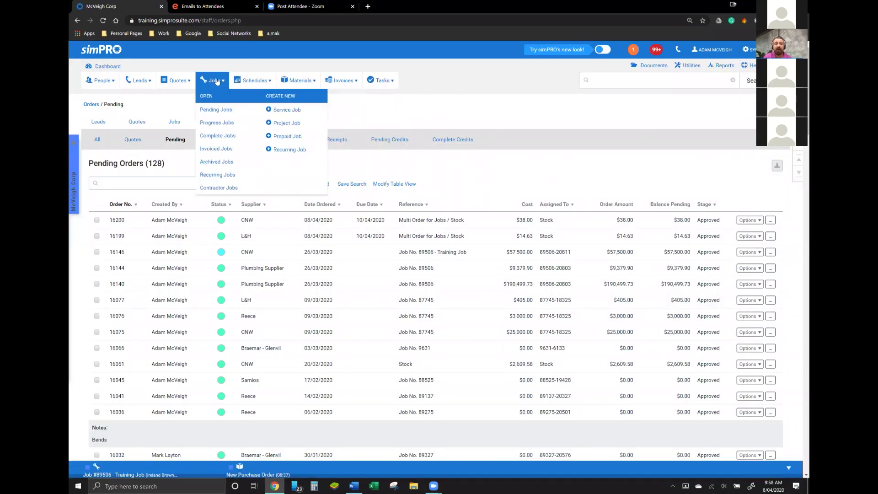
pyautogui.click(220, 110)
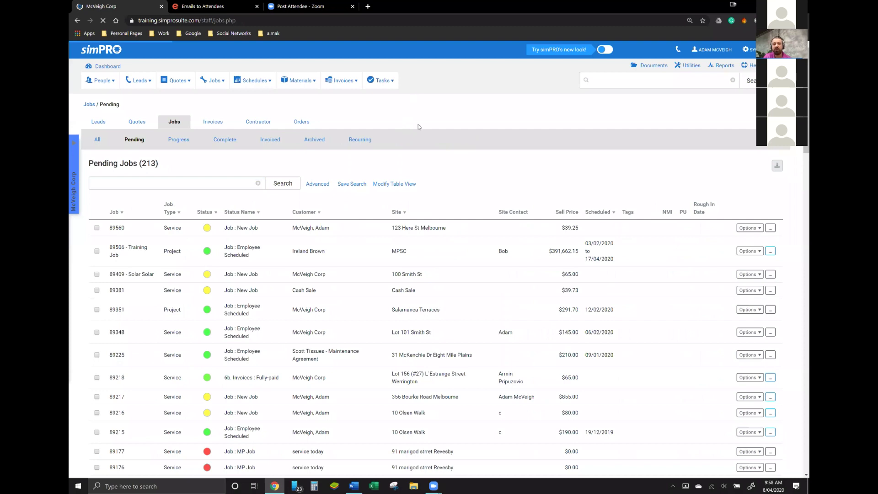
pyautogui.click(394, 231)
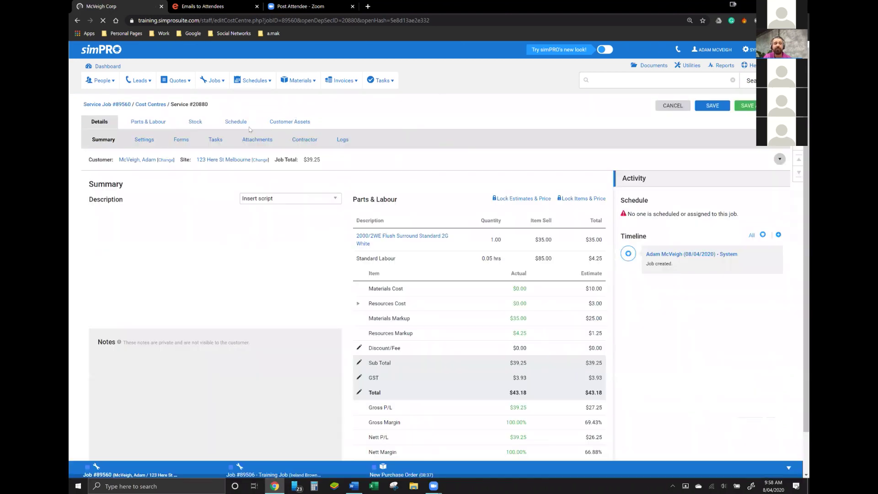
pyautogui.click(156, 123)
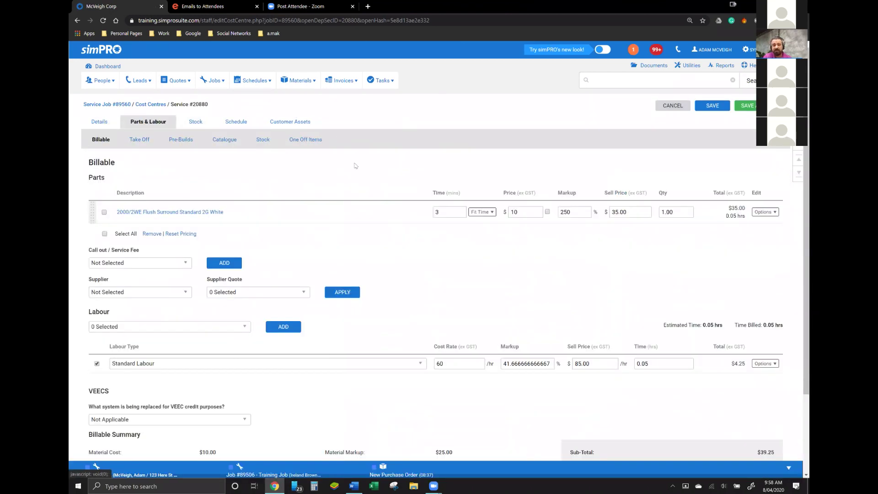
# Tick the price option of the Flush Surround Standard 2G White part, then override its price with 10.
pyautogui.click(547, 212)
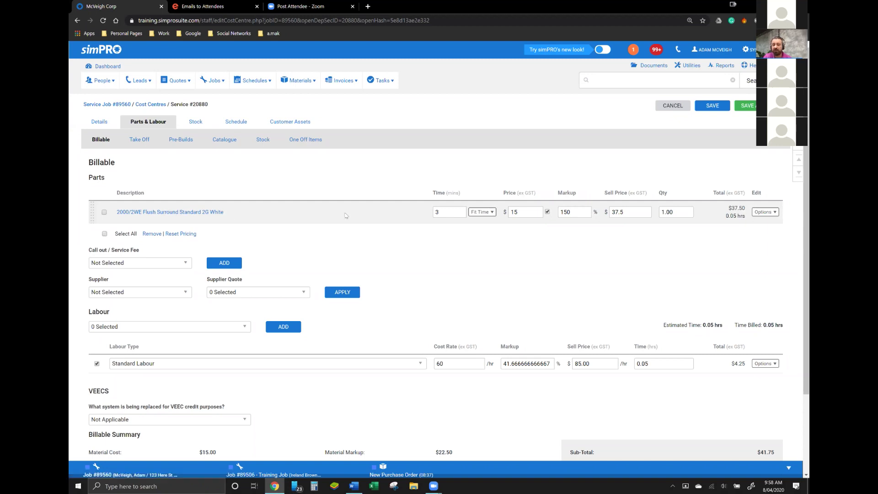
pyautogui.doubleClick(524, 210)
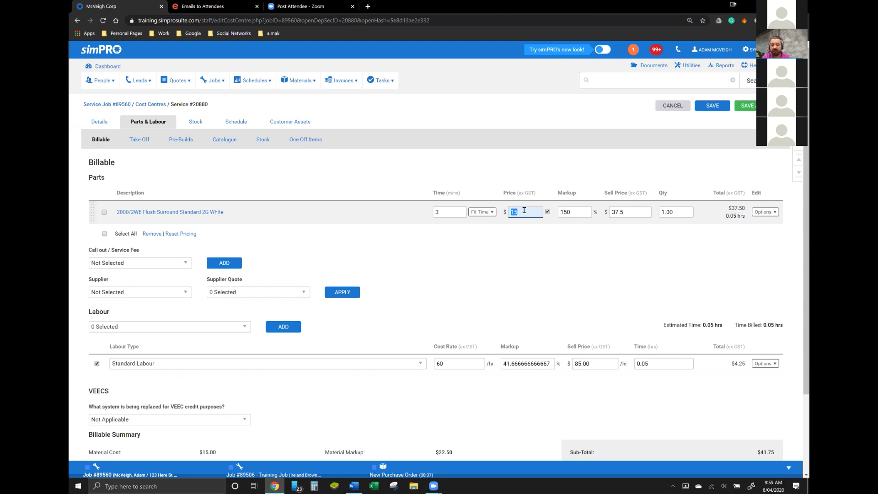
pyautogui.write('10')
pyautogui.click(554, 169)
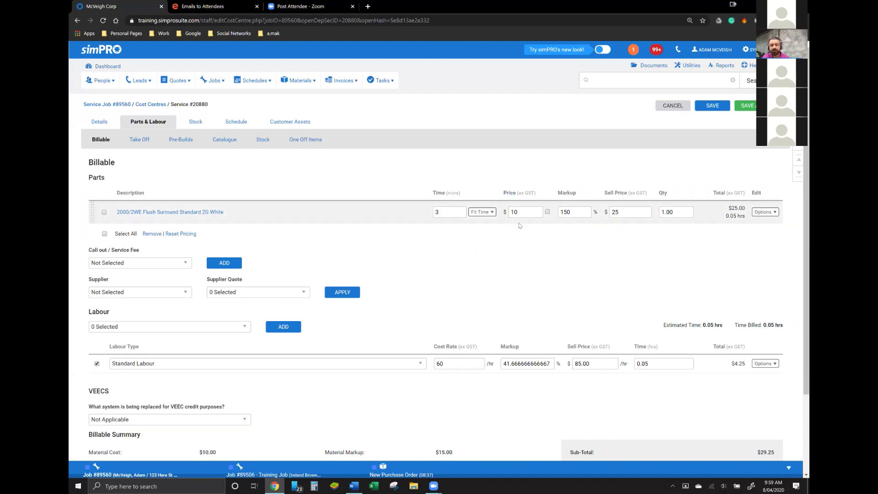
# Check the cost centre's required stock and its options for ordering materials.
pyautogui.click(195, 122)
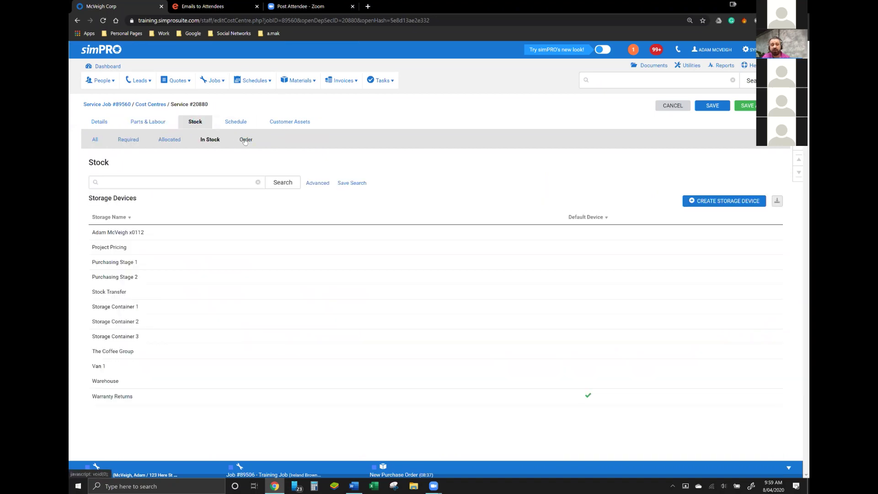
pyautogui.click(245, 140)
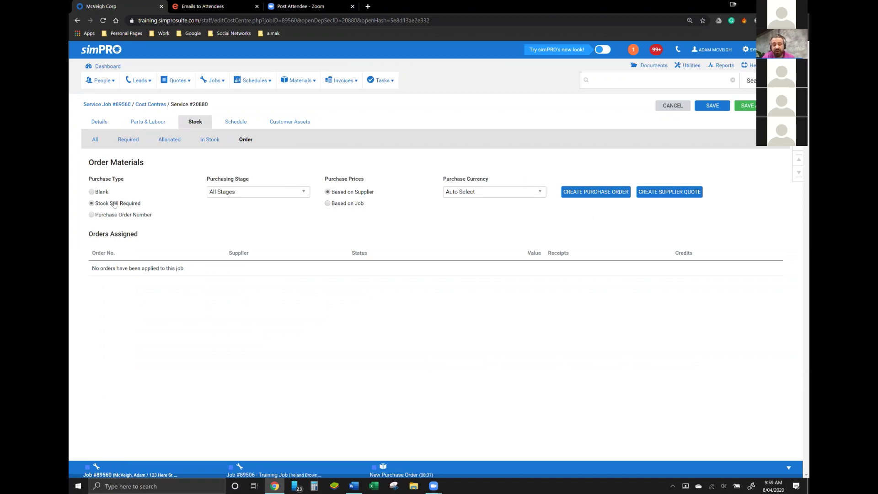
pyautogui.click(128, 140)
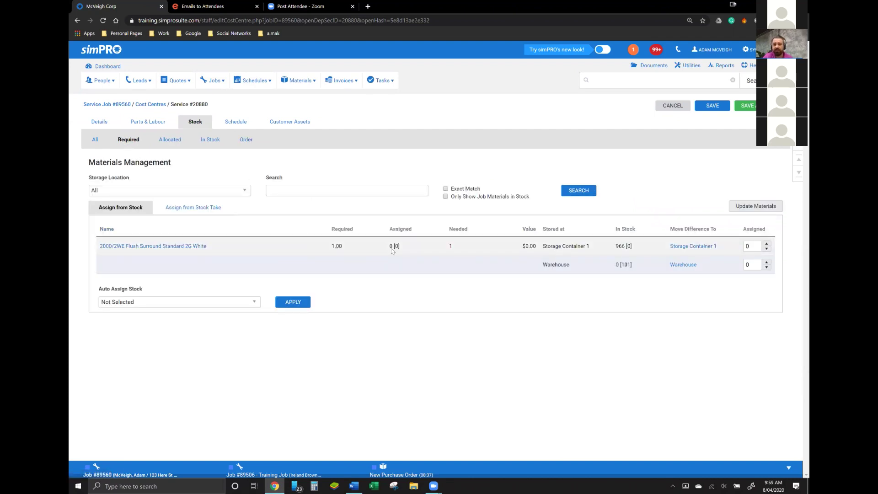
pyautogui.click(245, 140)
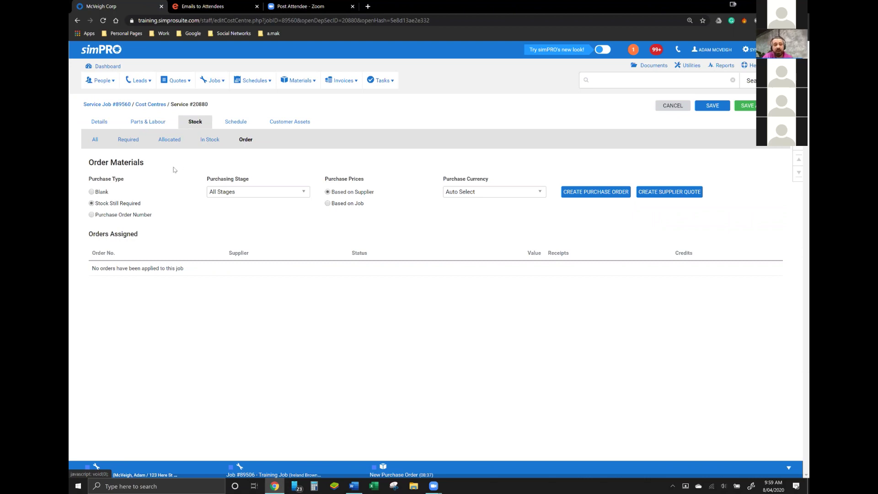
# Compare the Based on Supplier and Based on Job purchase price options, leaving Based on Supplier selected.
pyautogui.tripleClick(344, 181)
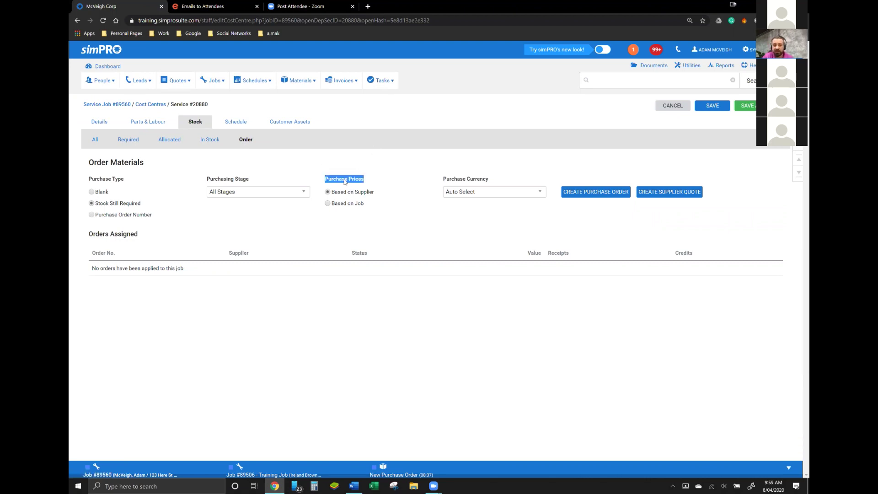
pyautogui.tripleClick(351, 194)
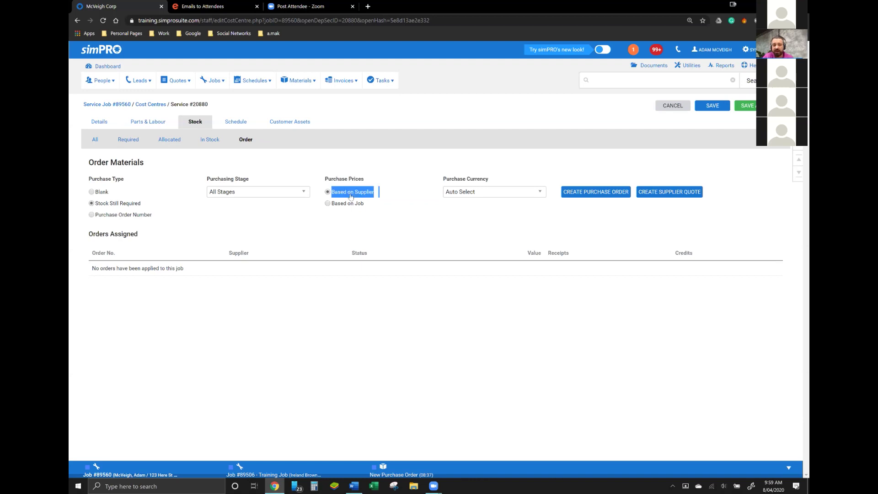
pyautogui.doubleClick(350, 204)
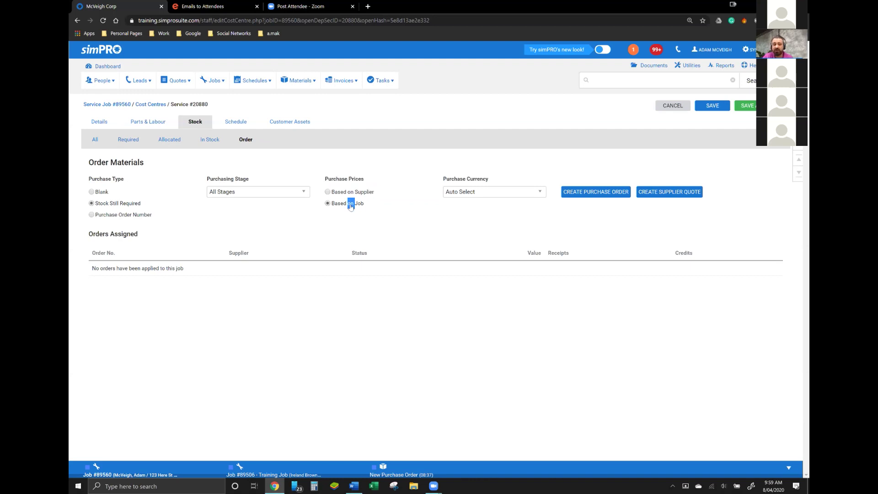
pyautogui.tripleClick(350, 206)
pyautogui.click(351, 205)
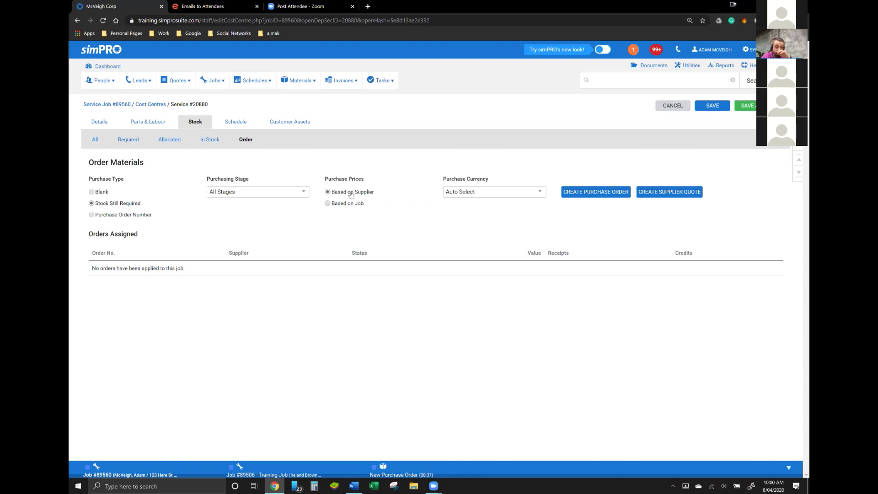
# Create a purchase order for Stock Still Required with supplier-based prices, compare its price with the job part's, and cancel the order.
pyautogui.click(147, 121)
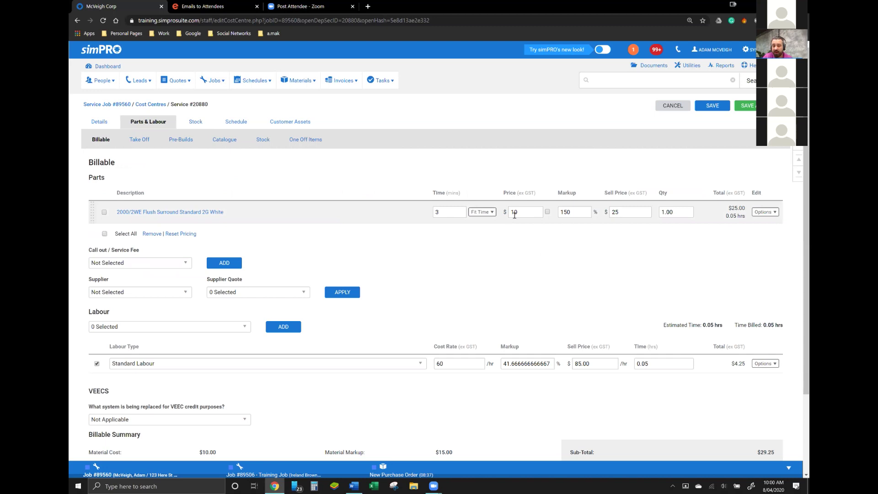
pyautogui.click(198, 128)
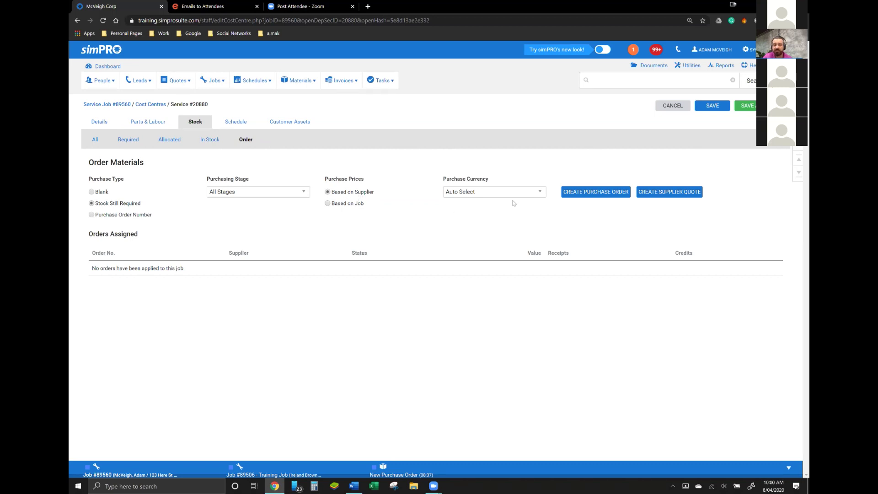
pyautogui.click(584, 194)
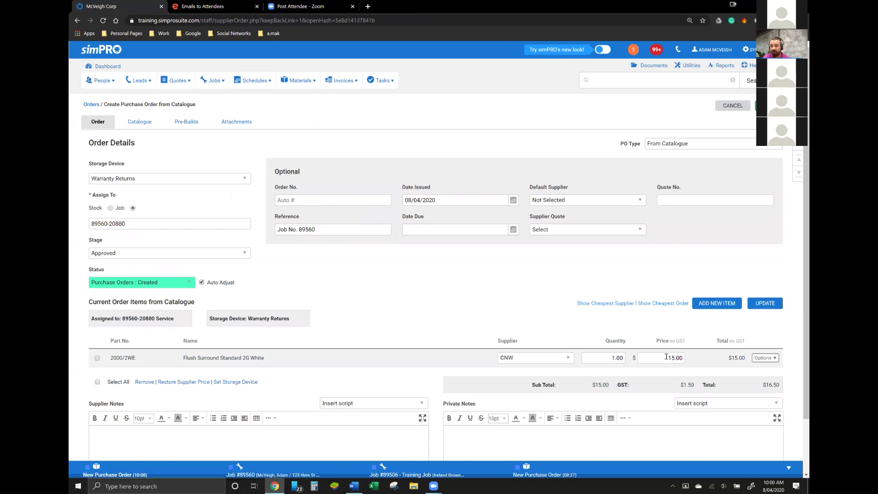
pyautogui.click(724, 107)
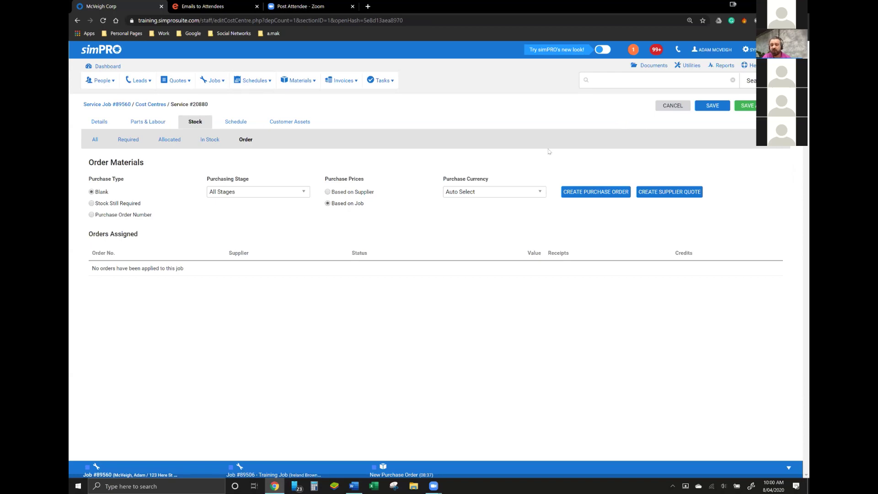
# Cancel a blank purchase order, then create one for Stock Still Required priced Based on Job, check its item price, and cancel it.
pyautogui.click(578, 190)
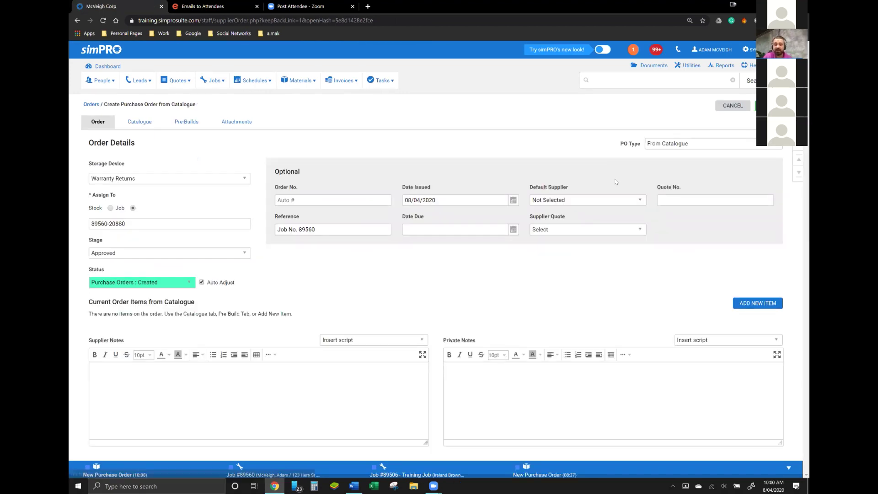
pyautogui.click(733, 105)
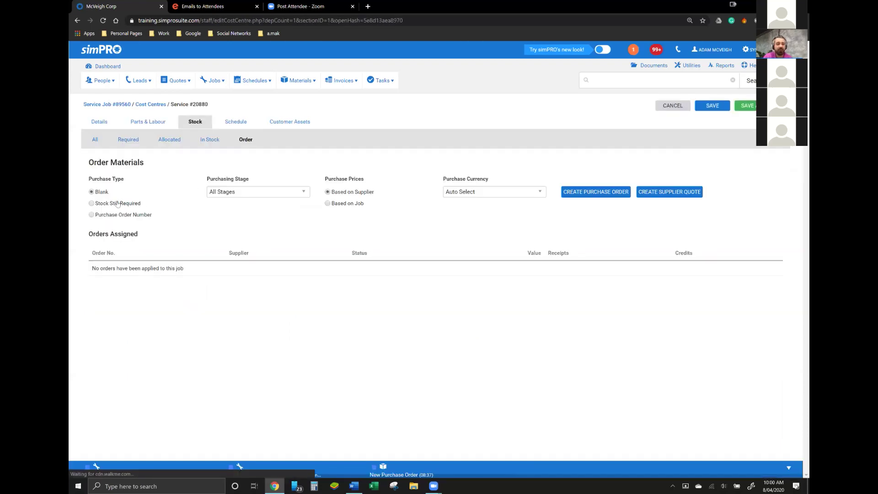
pyautogui.click(352, 204)
pyautogui.click(583, 188)
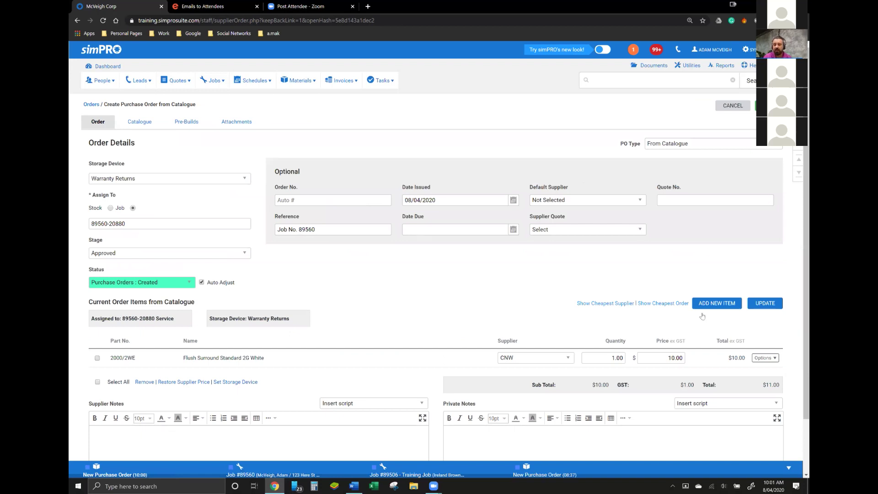
pyautogui.click(680, 359)
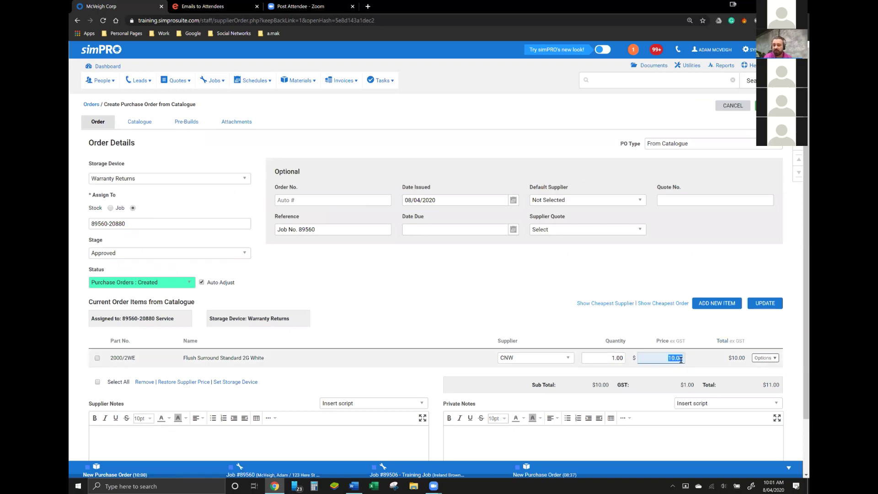
pyautogui.click(658, 279)
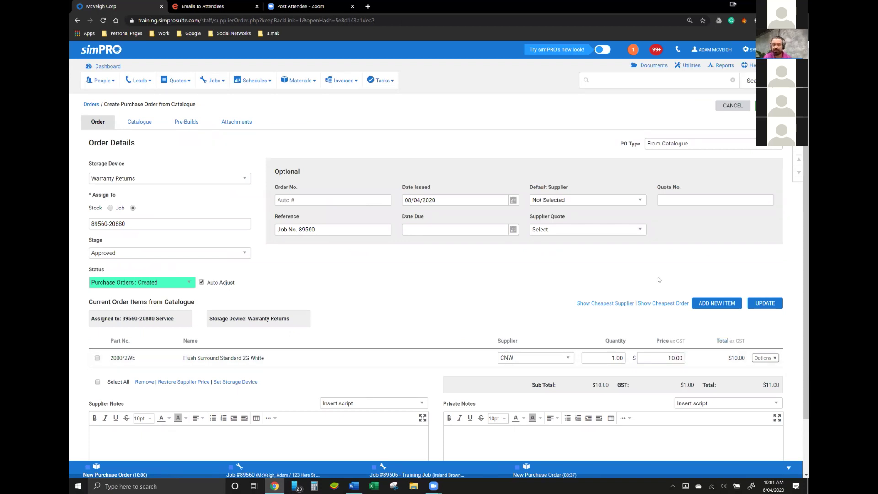
pyautogui.click(726, 112)
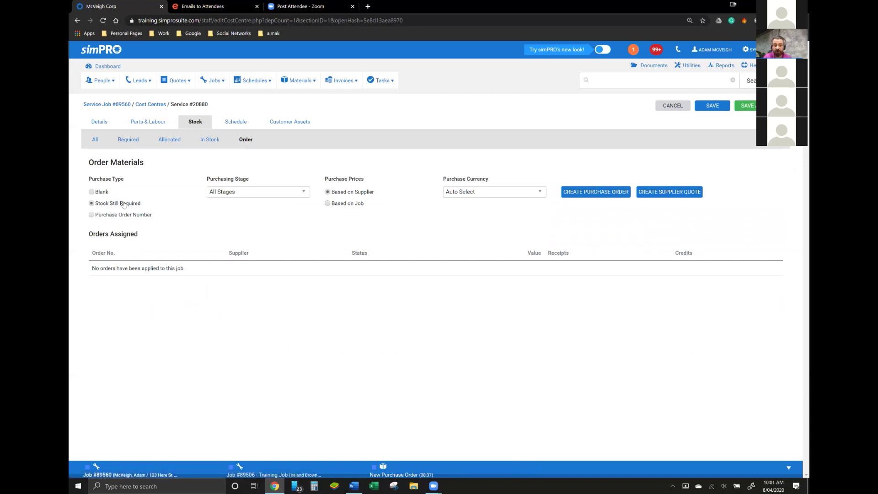
# Select Based on Job purchase prices, review the billable part's price again, and leave the cost centre without saving.
pyautogui.click(336, 203)
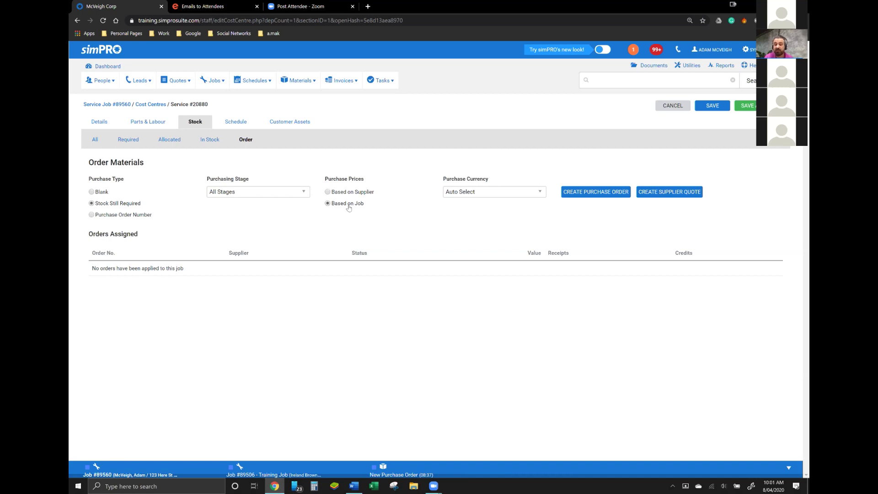
pyautogui.click(161, 120)
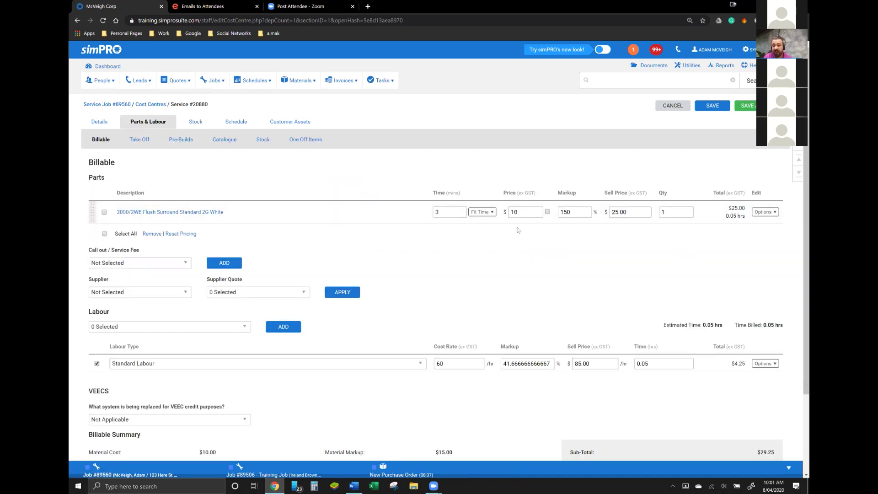
pyautogui.click(202, 123)
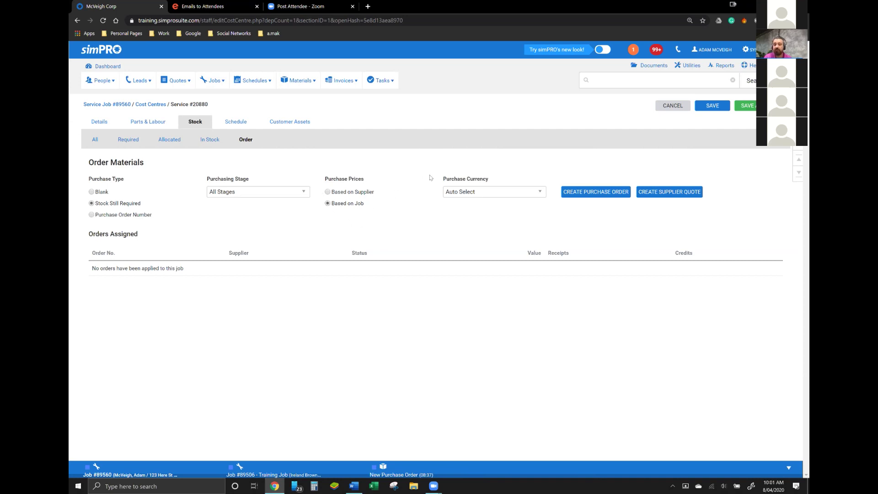
pyautogui.click(670, 106)
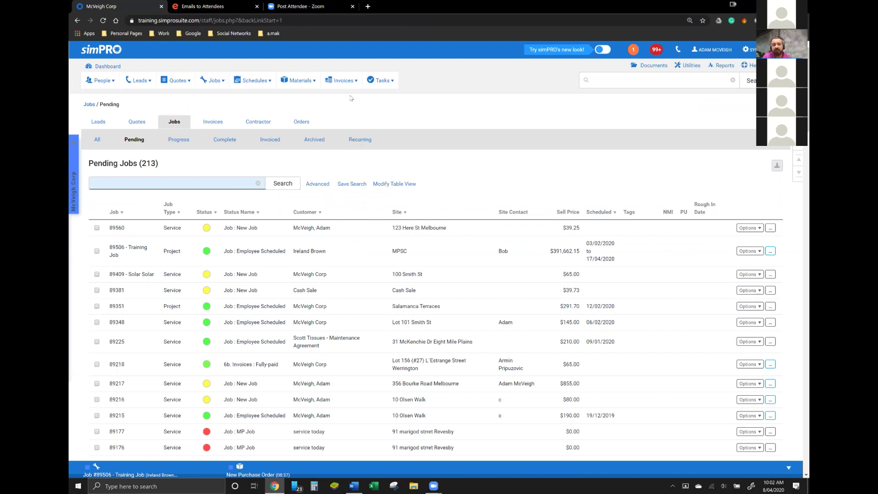
# Start an Item Entry purchase order and enter an item with part number "." and name "As per quote number 1234".
pyautogui.click(301, 77)
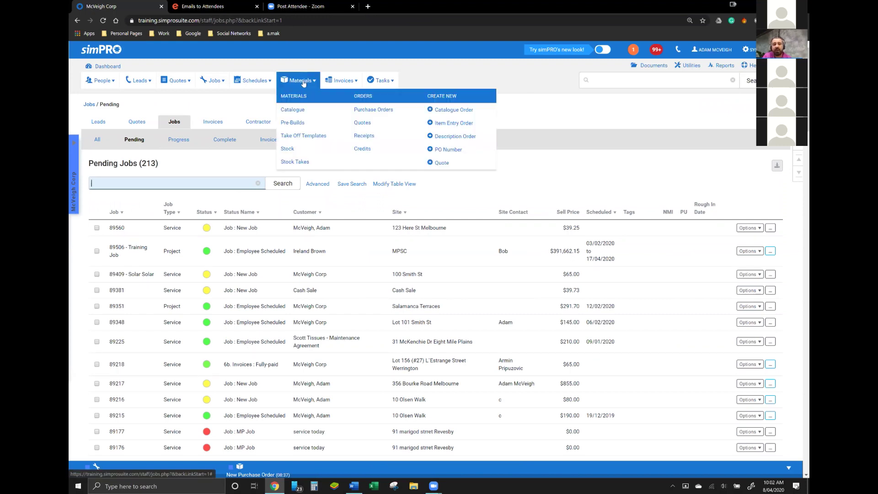
pyautogui.click(462, 122)
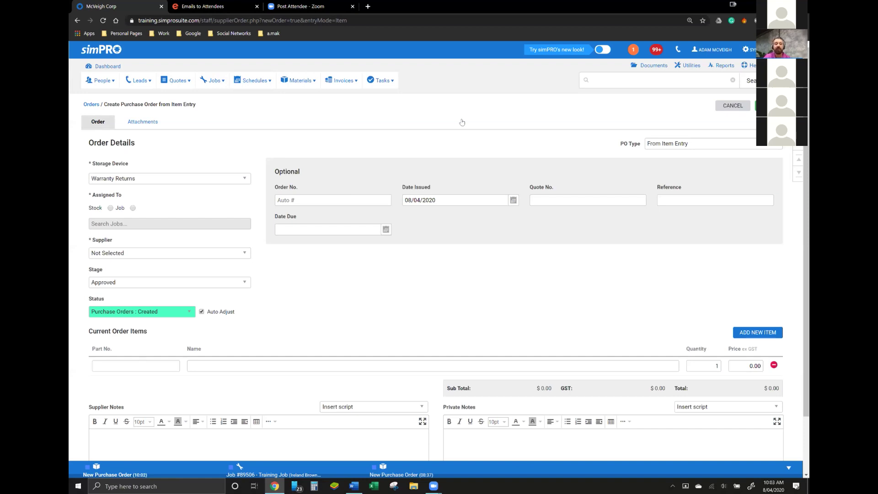
pyautogui.click(132, 363)
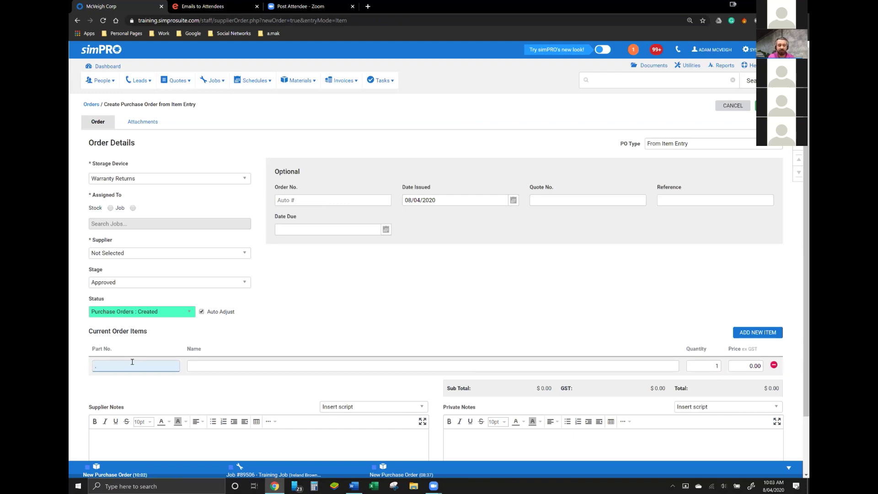
pyautogui.press('Tab')
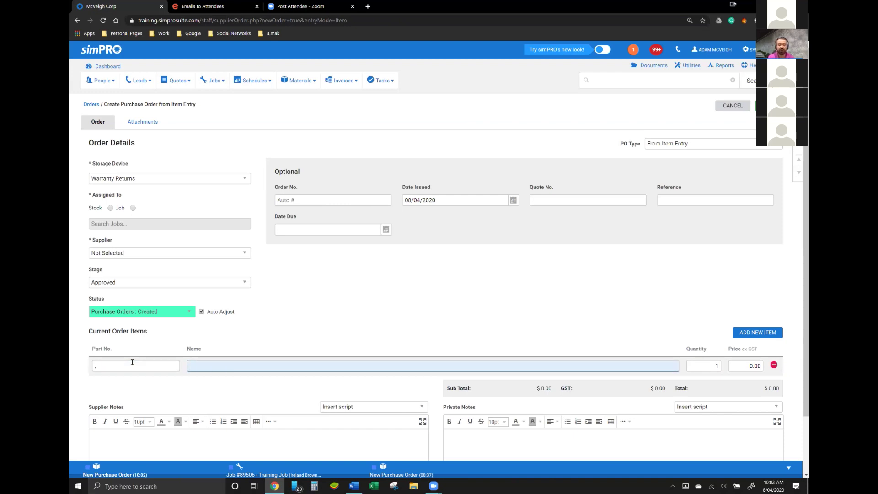
pyautogui.write('As per quote number 1234')
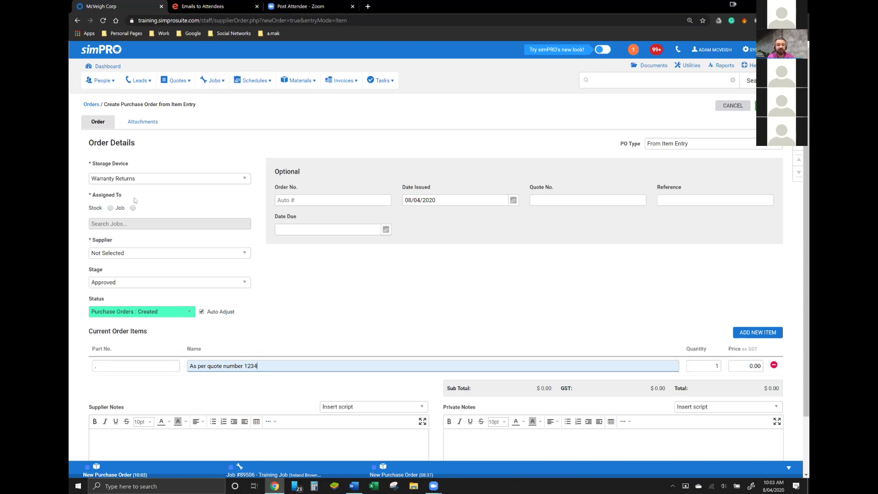
pyautogui.click(133, 208)
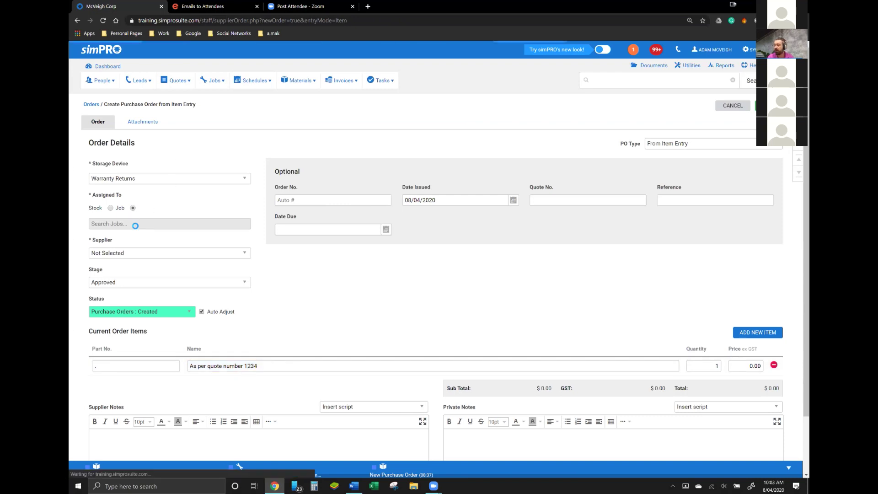
pyautogui.click(135, 224)
pyautogui.write('89')
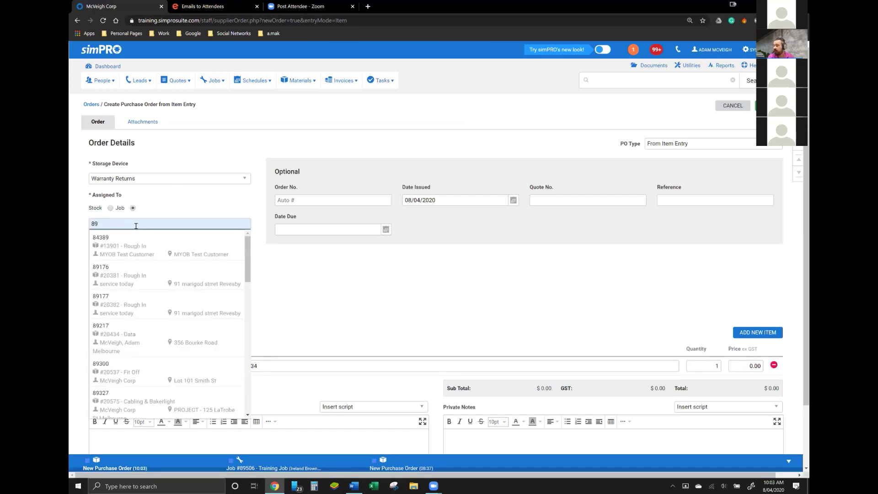
pyautogui.write('506-20803')
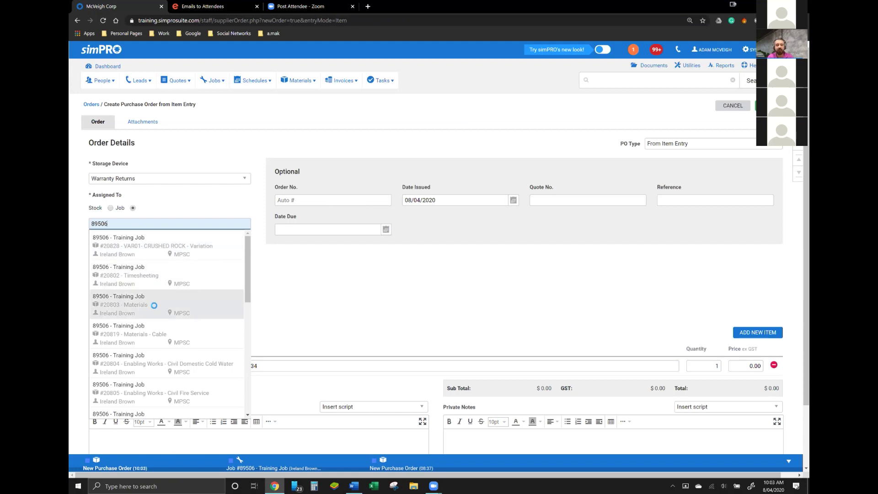
pyautogui.click(154, 306)
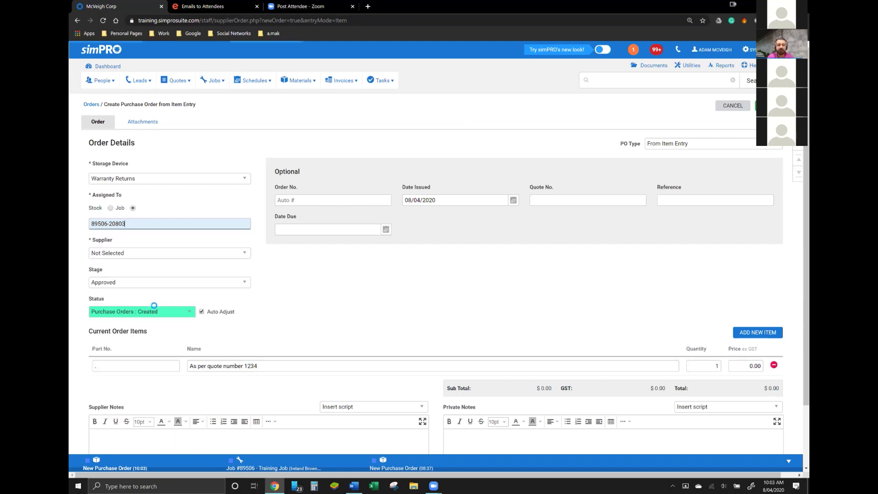
pyautogui.click(228, 254)
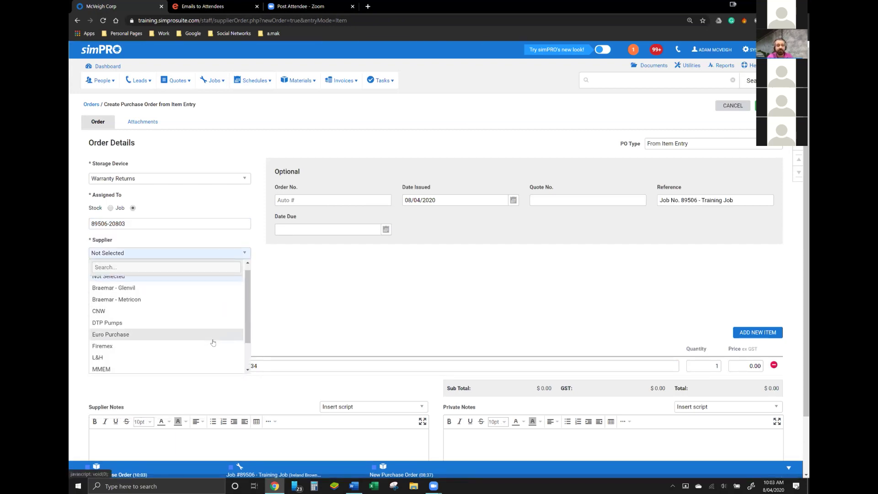
pyautogui.scroll(-1, 213, 343)
pyautogui.click(176, 368)
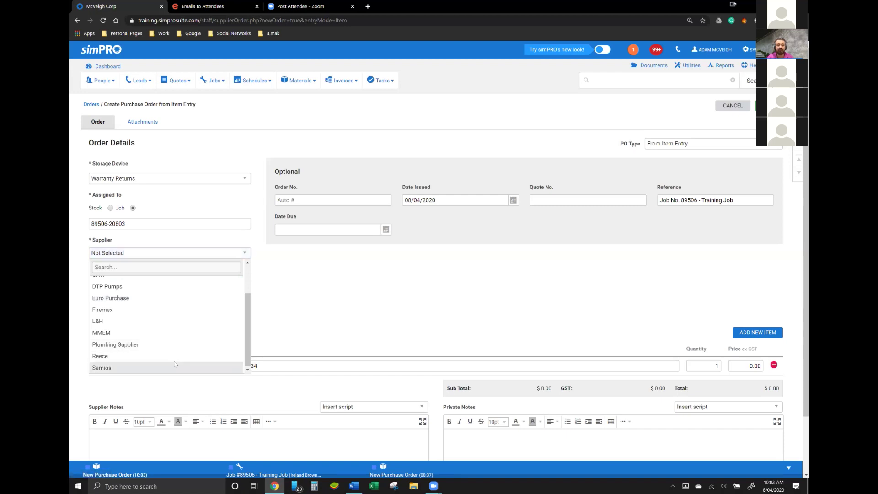
# Price the quote item at 150000 with a quantity of 1.
pyautogui.click(710, 369)
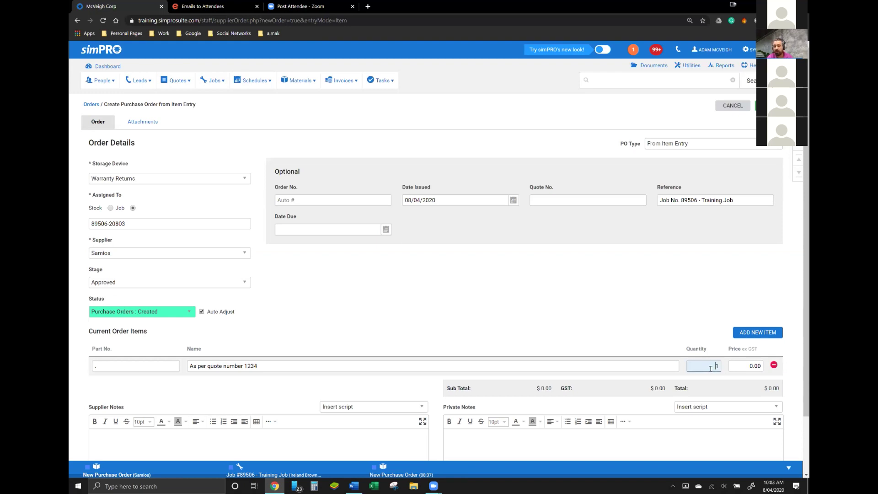
pyautogui.click(744, 364)
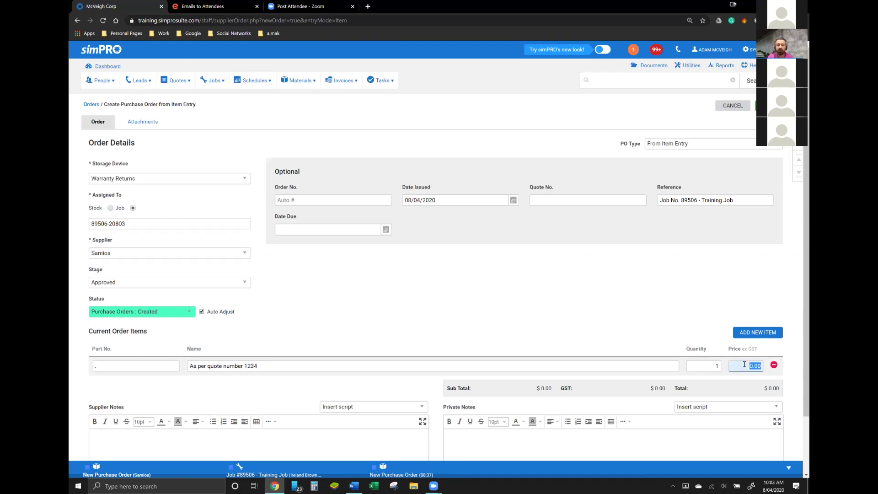
pyautogui.write('150000')
pyautogui.click(705, 287)
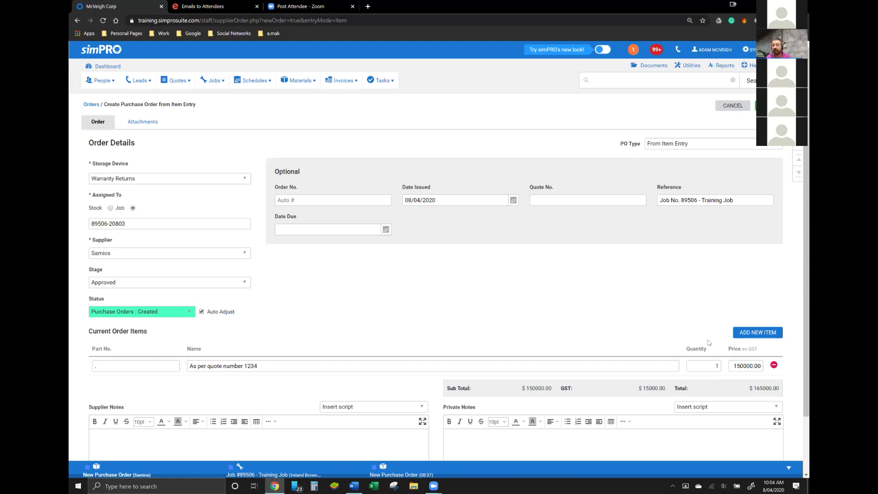
# Set the quote item's quantity to 150000 at a unit price of 1.00, save the purchase order, and return to the pending orders.
pyautogui.click(709, 366)
pyautogui.write('150000')
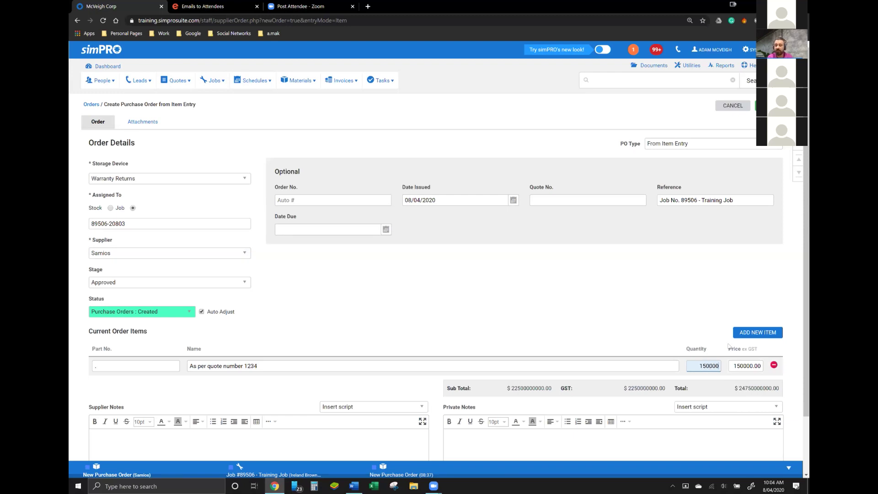
pyautogui.press('Tab')
pyautogui.write('1')
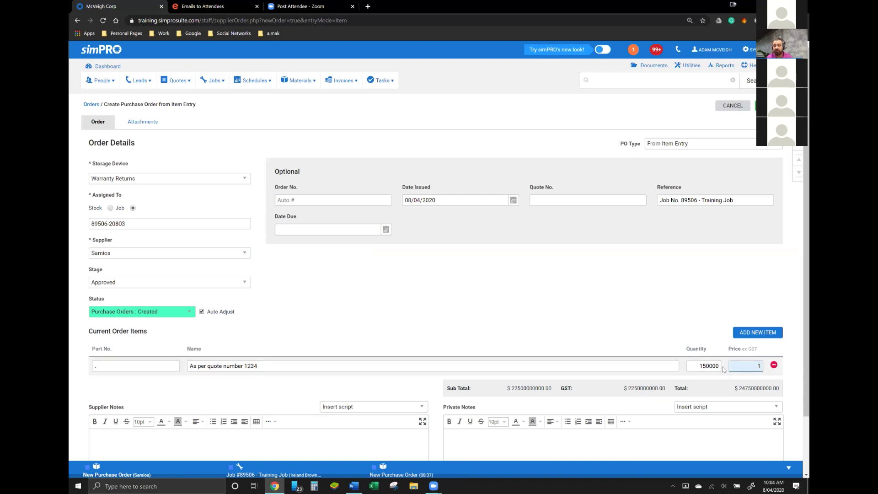
pyautogui.click(643, 329)
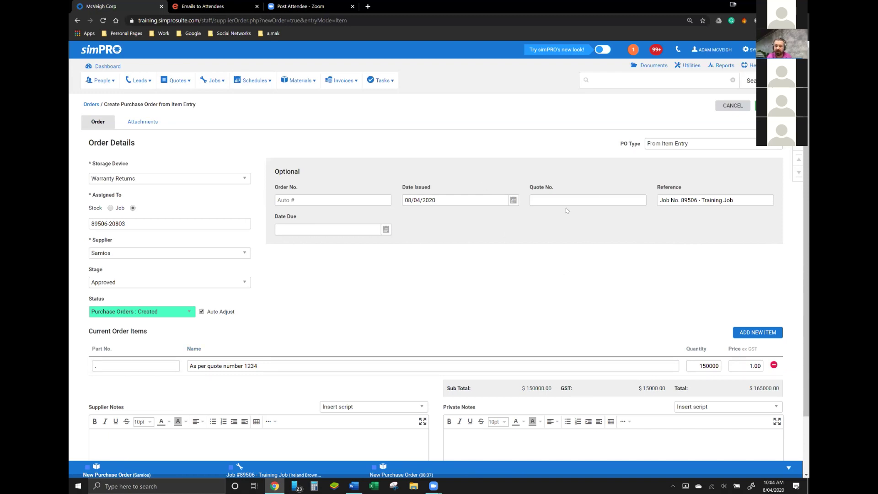
pyautogui.tripleClick(708, 200)
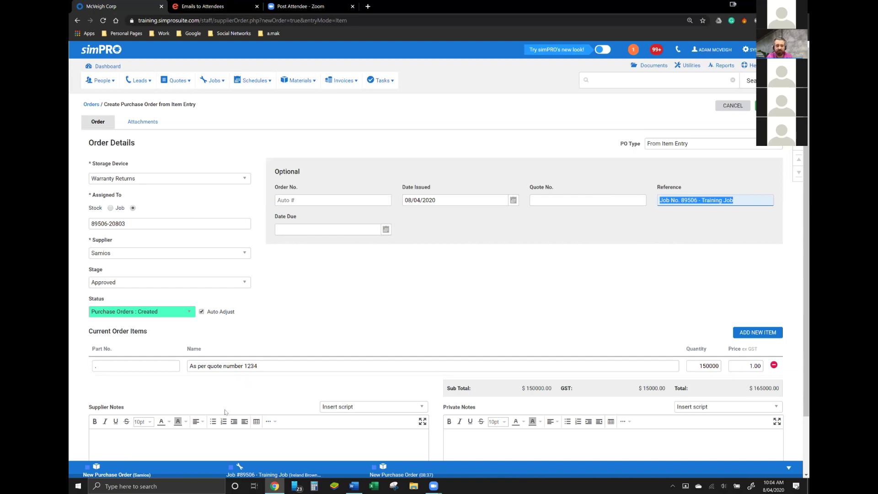
pyautogui.click(486, 258)
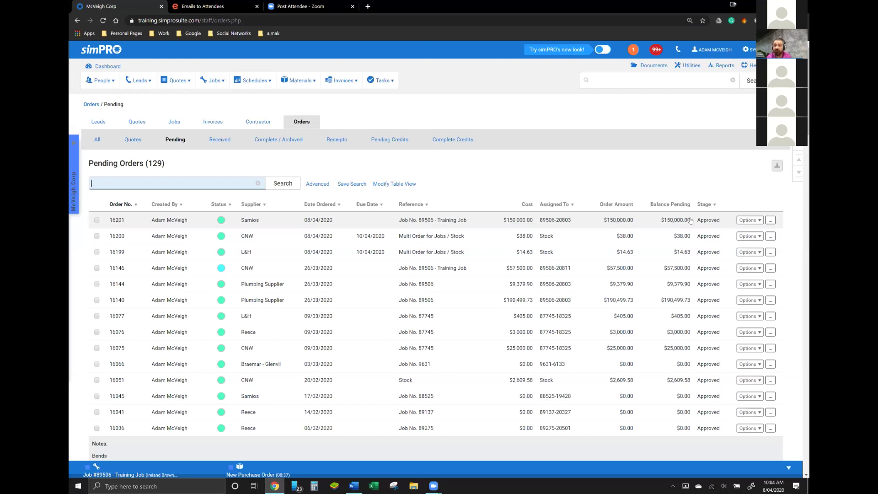
# Create a receipt for the new Samios order with an invoice quantity of 16892, enter the supplier's invoice number, and save it.
pyautogui.click(750, 220)
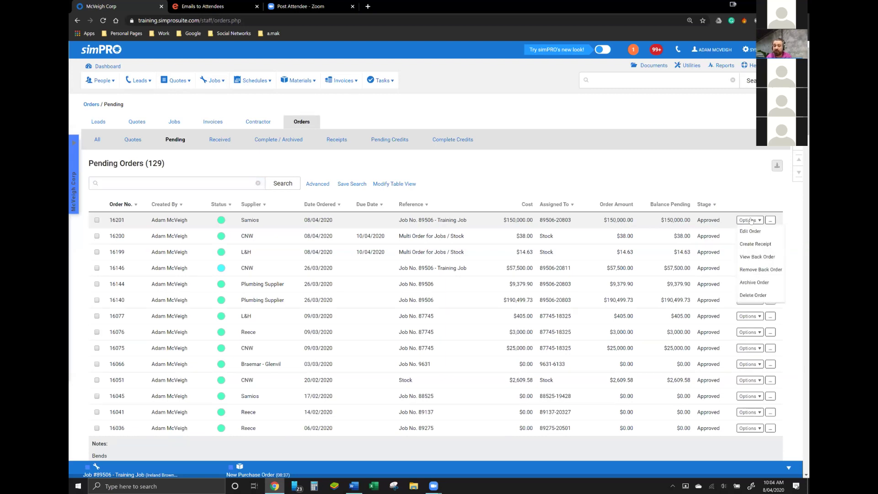
pyautogui.click(754, 243)
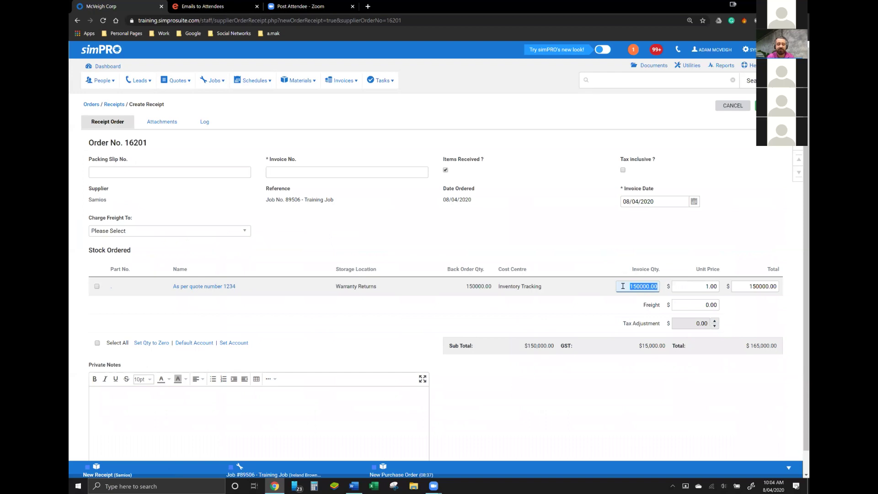
pyautogui.write('16892')
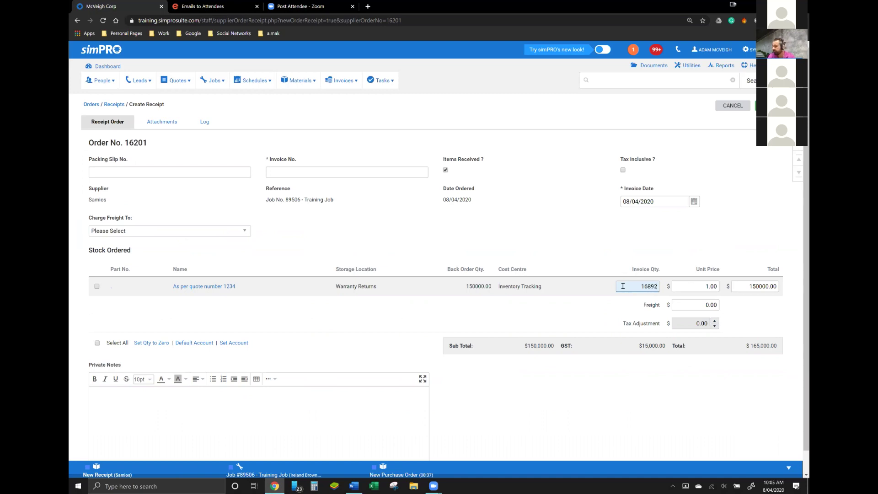
pyautogui.click(715, 246)
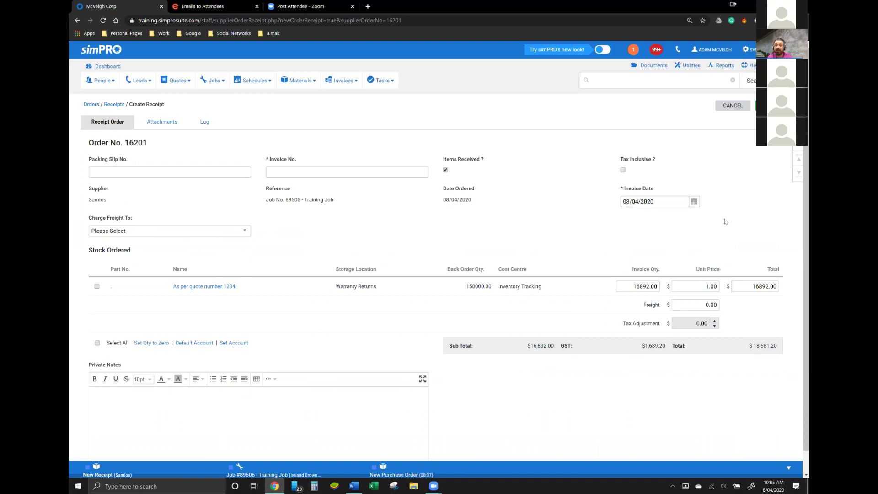
pyautogui.click(350, 177)
pyautogui.write('12523523453245')
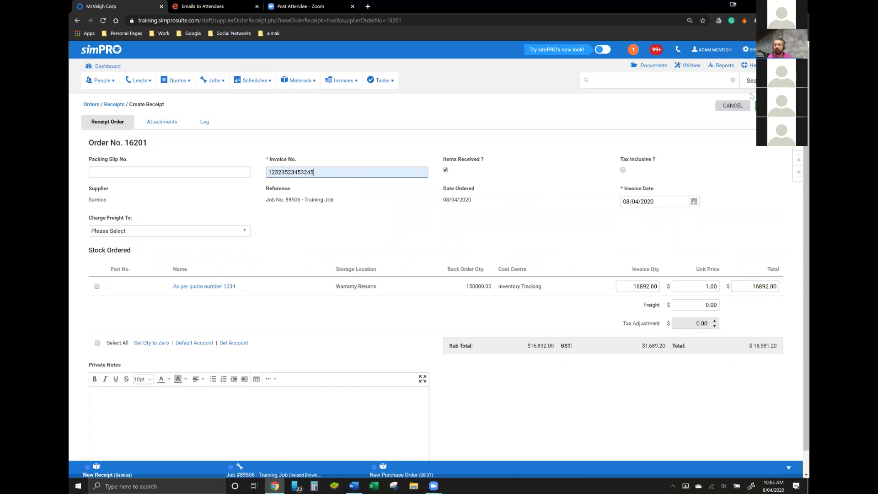
pyautogui.click(757, 105)
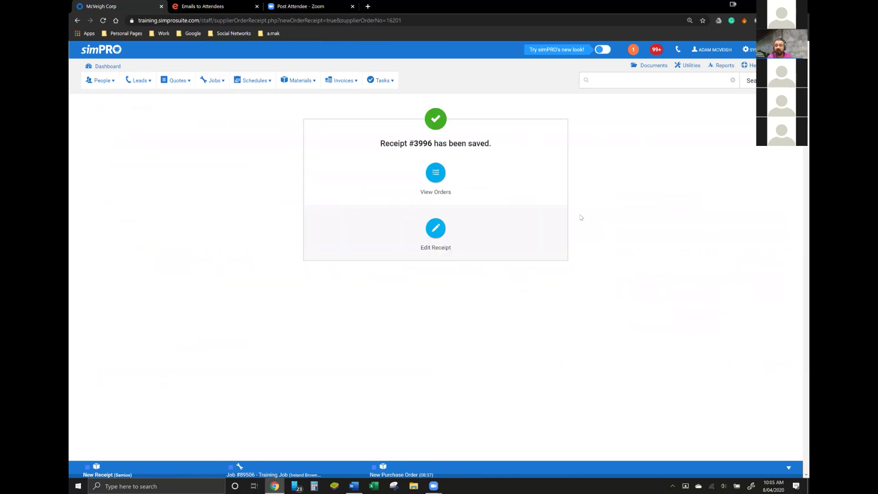
# Check the Samios order's pending balance in the pending orders, and review the Plumbing Supplier order worth $190,499.73.
pyautogui.click(431, 171)
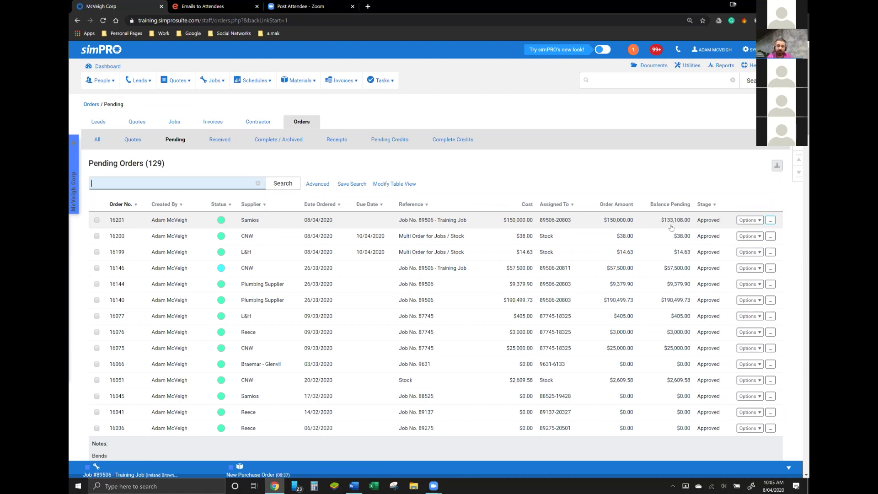
pyautogui.click(623, 176)
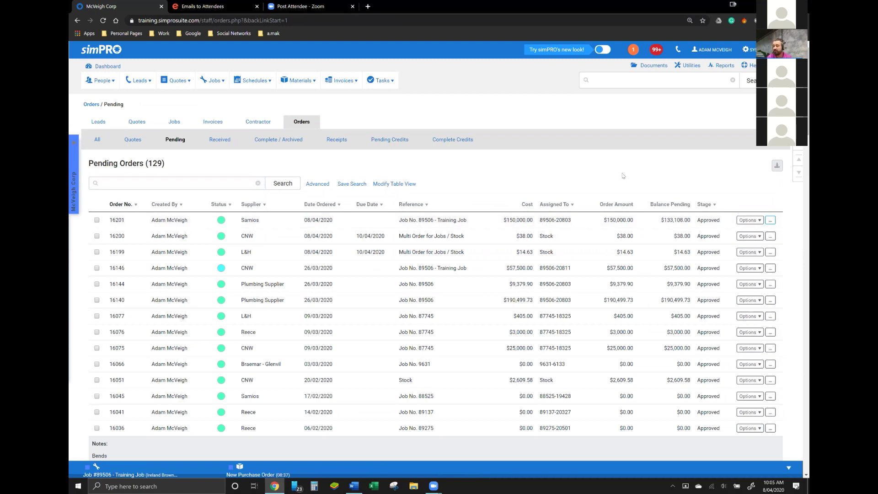
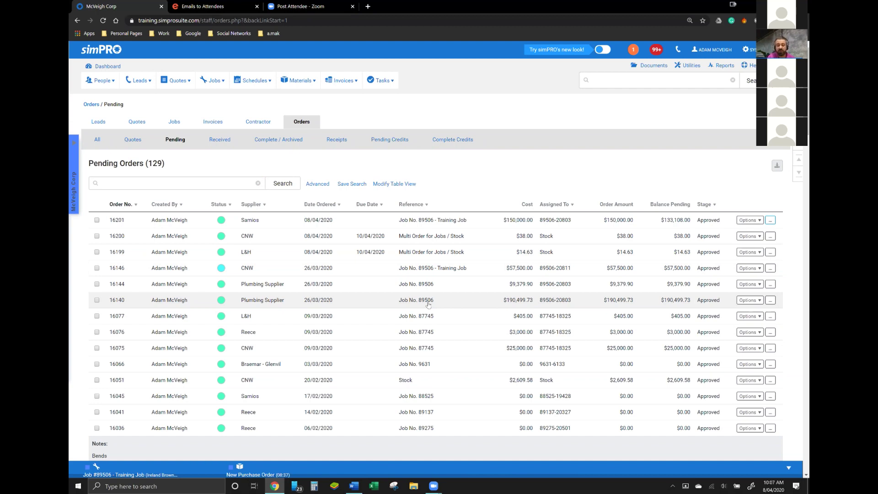
pyautogui.click(428, 303)
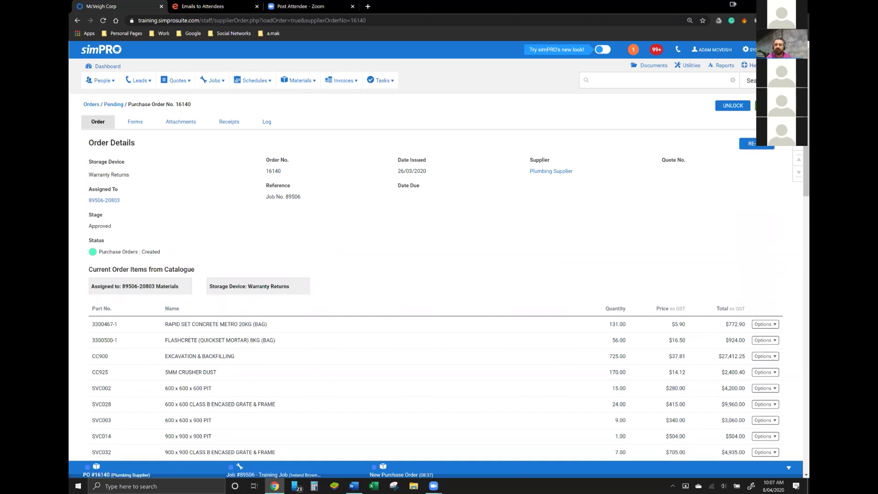
pyautogui.hotkey('alt', 'Left')
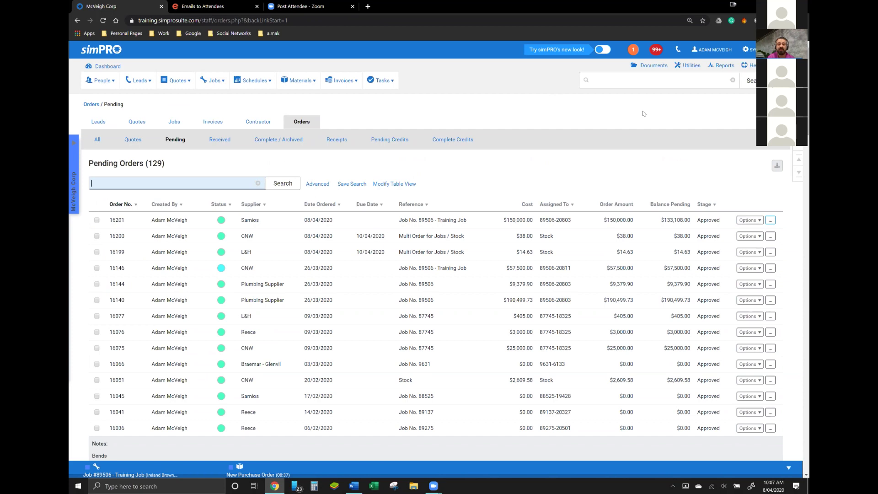
# Modify the pending orders table view to place Assigned To before Cost and show Order Type, and save the layout.
pyautogui.click(392, 184)
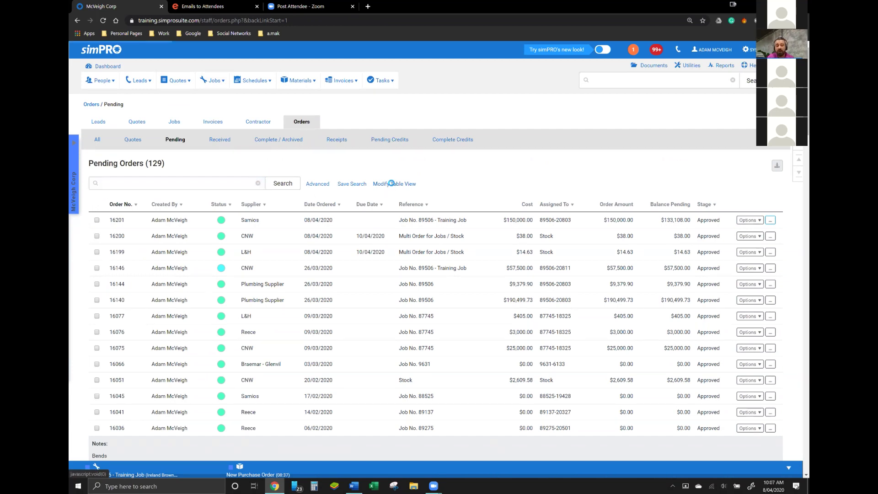
pyautogui.scroll(-1, 467, 267)
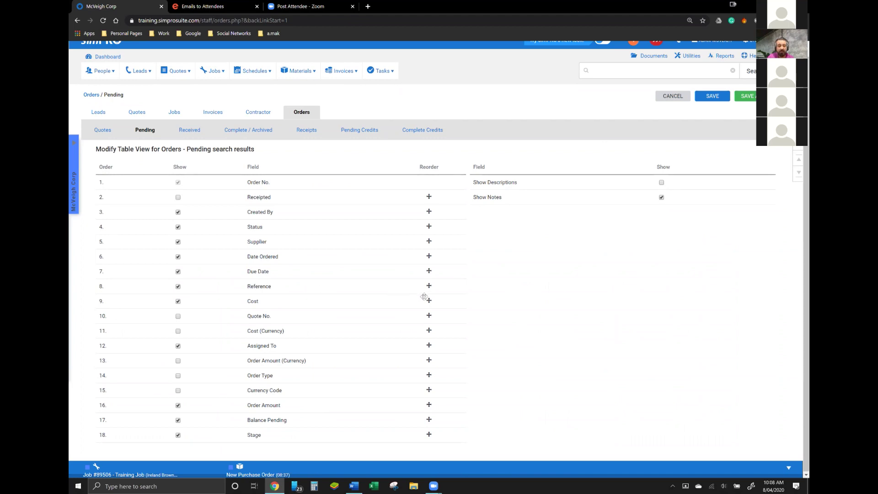
pyautogui.moveTo(429, 345); pyautogui.dragTo(412, 302)
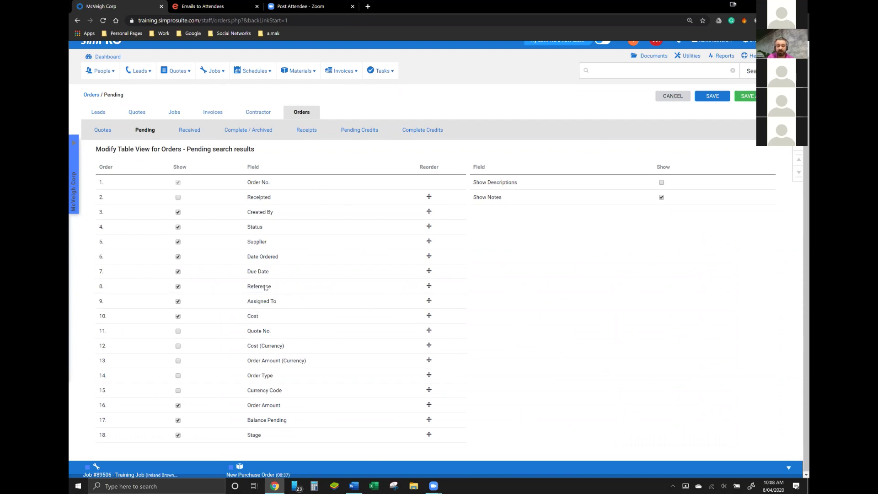
pyautogui.click(178, 377)
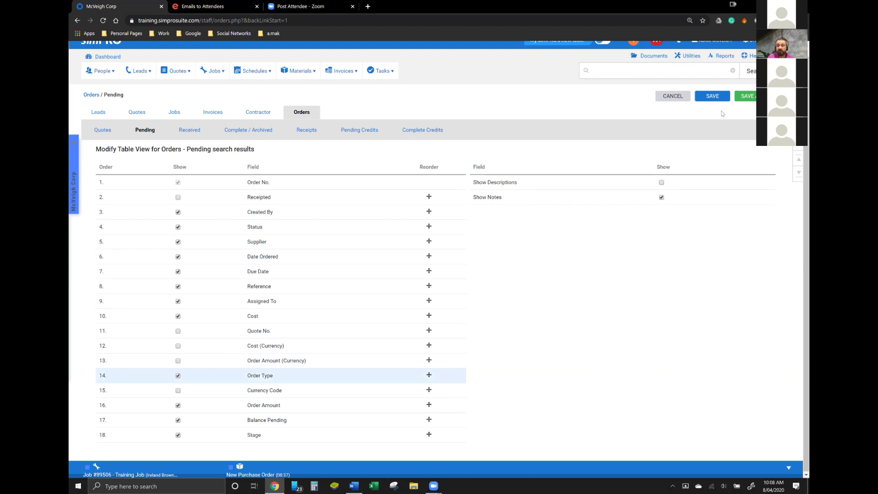
pyautogui.click(745, 96)
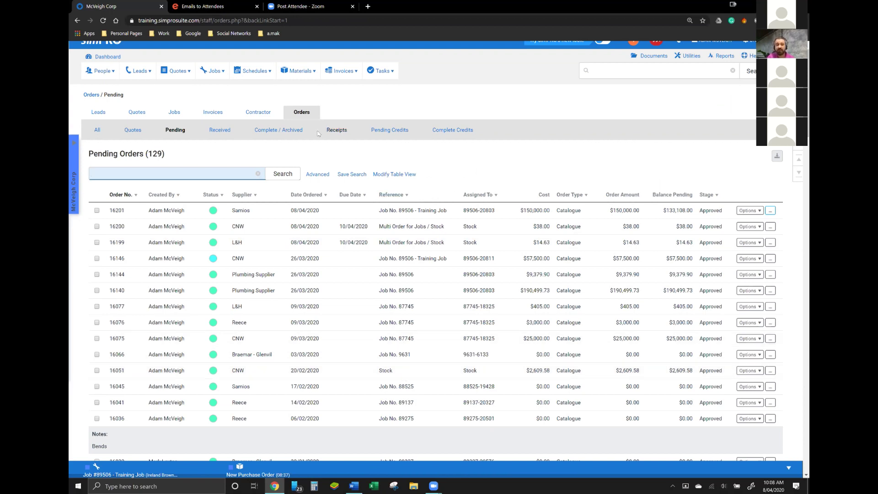
# Start a purchase order from the catalogue, set its stage to Pending, and cancel the order.
pyautogui.moveTo(304, 80)
pyautogui.click(439, 108)
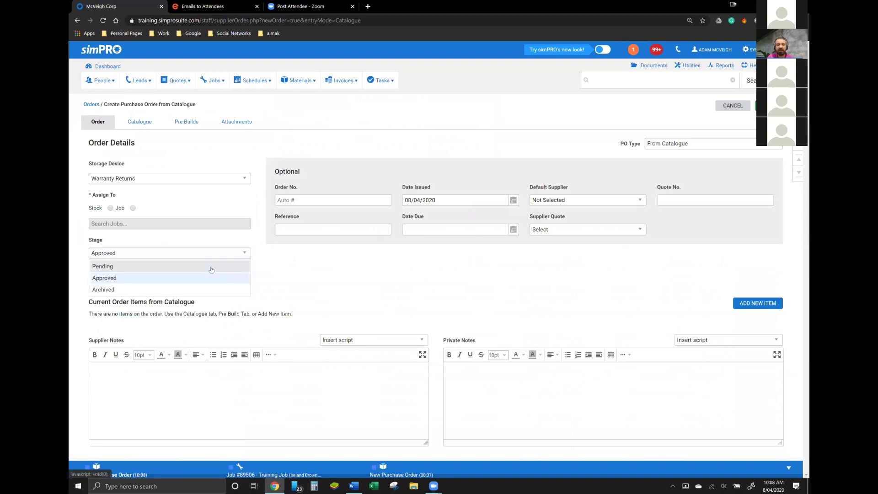
pyautogui.click(211, 268)
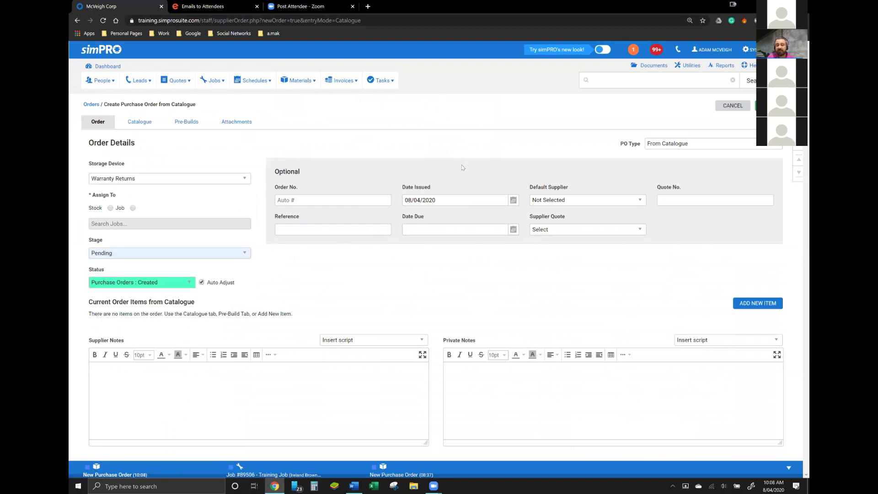
pyautogui.click(732, 106)
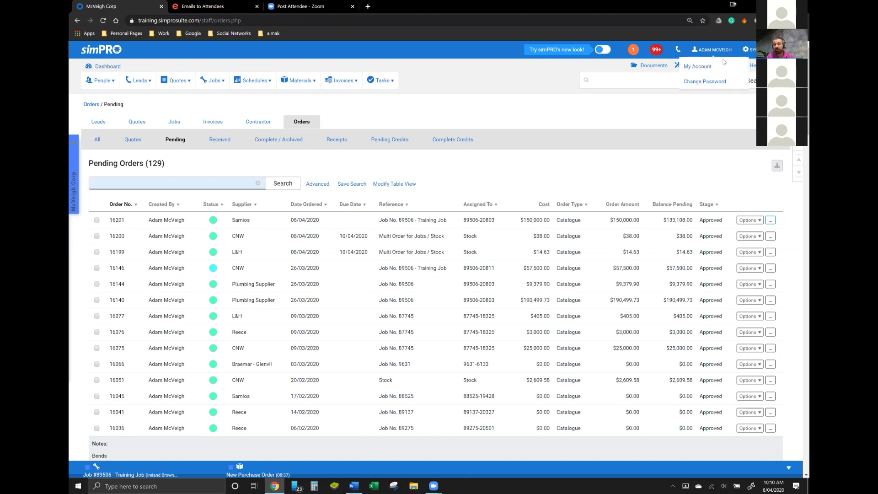
pyautogui.moveTo(725, 69)
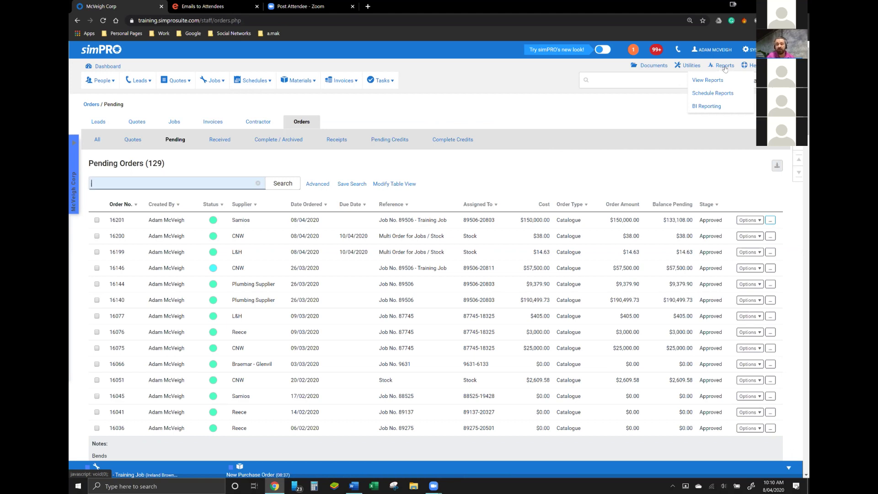
pyautogui.moveTo(690, 70)
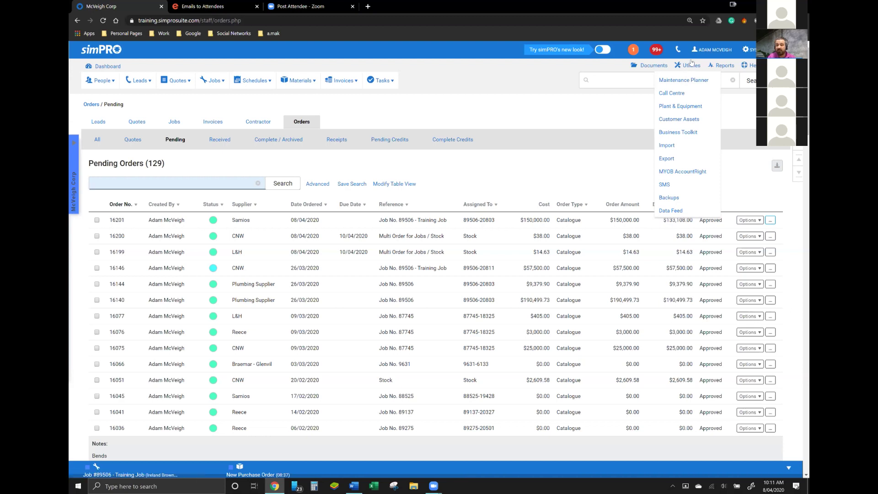
# Open the supplier invoice import for MMEM and examine the user ID and password fields of its automated import.
pyautogui.click(667, 145)
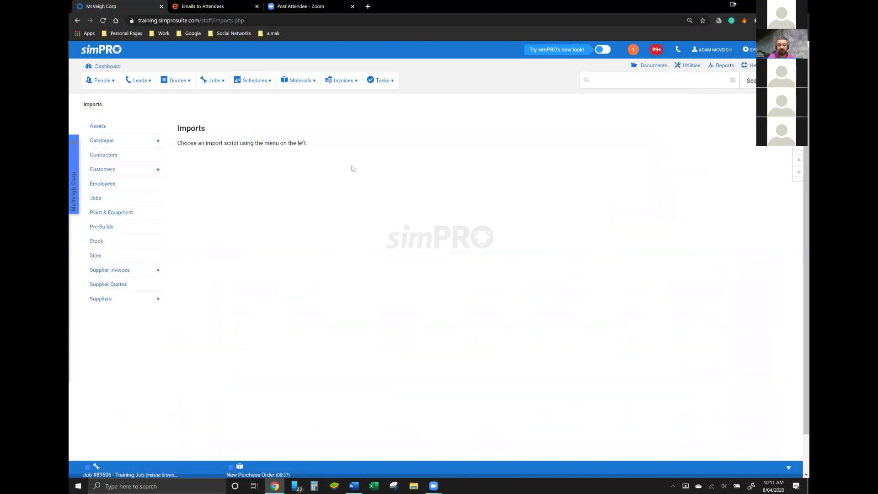
pyautogui.scroll(-1, 323, 209)
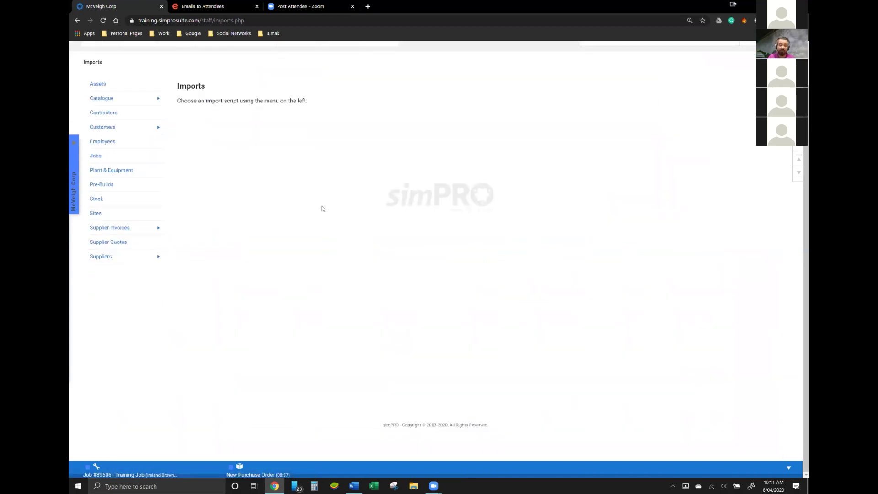
pyautogui.click(154, 227)
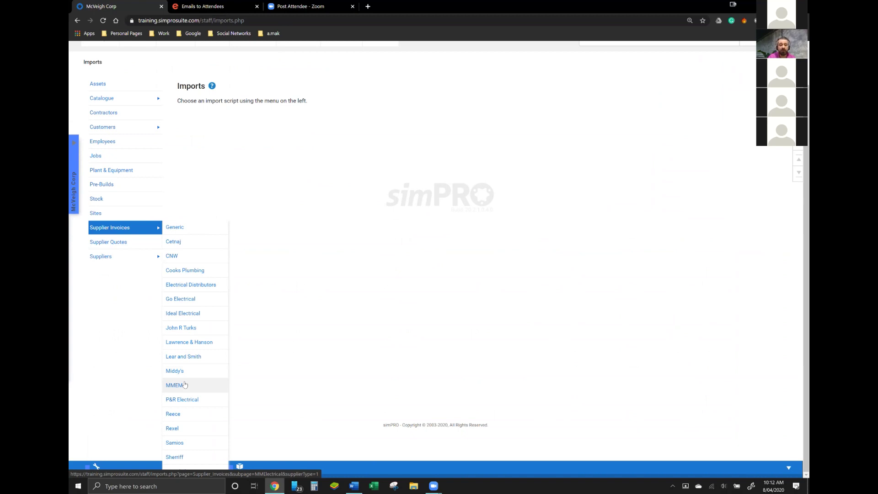
pyautogui.click(203, 385)
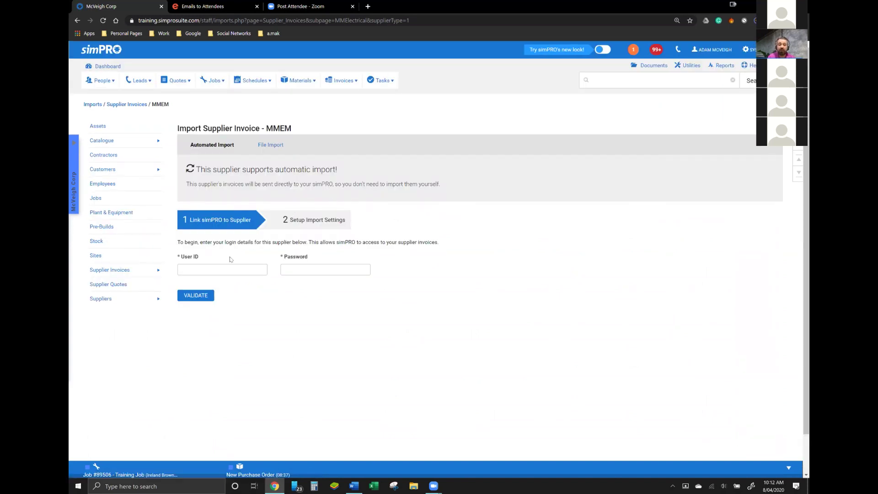
pyautogui.click(224, 270)
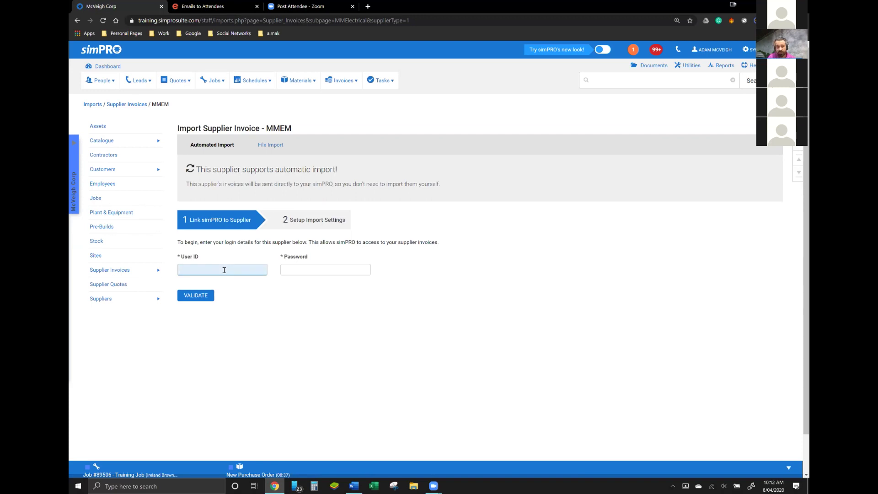
pyautogui.click(287, 269)
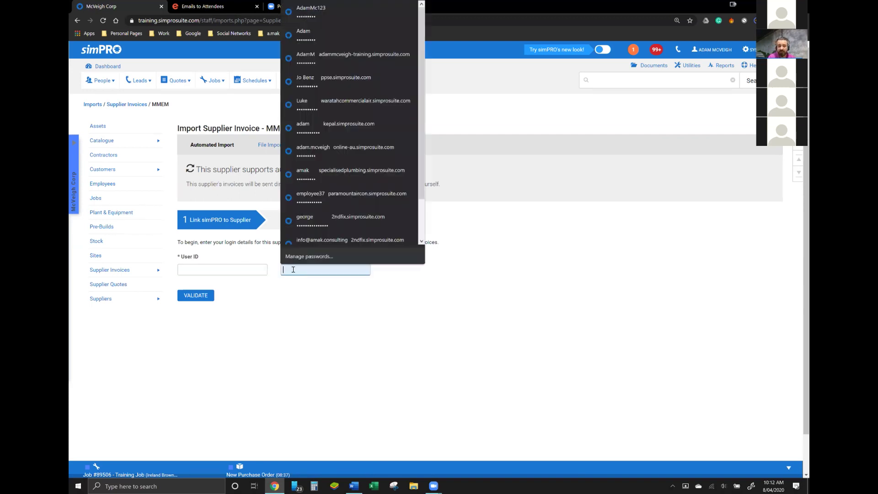
pyautogui.click(425, 283)
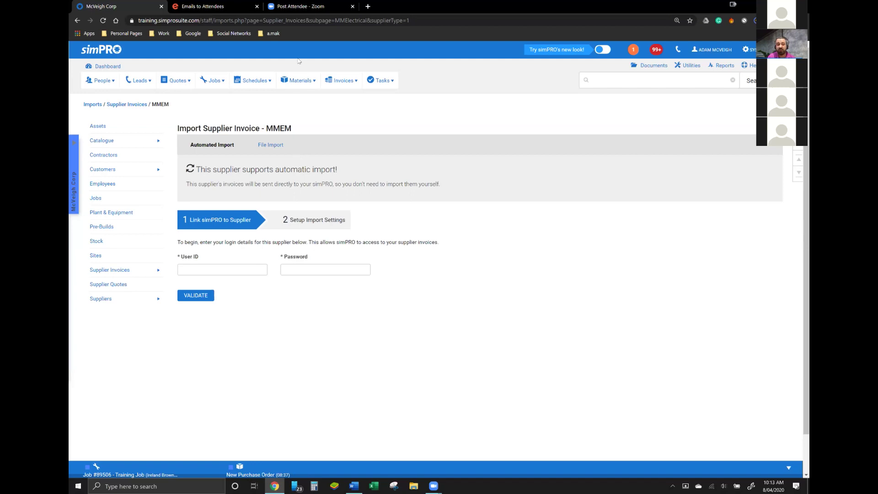
# Open the materials catalogue and view the parts that have no group.
pyautogui.click(300, 81)
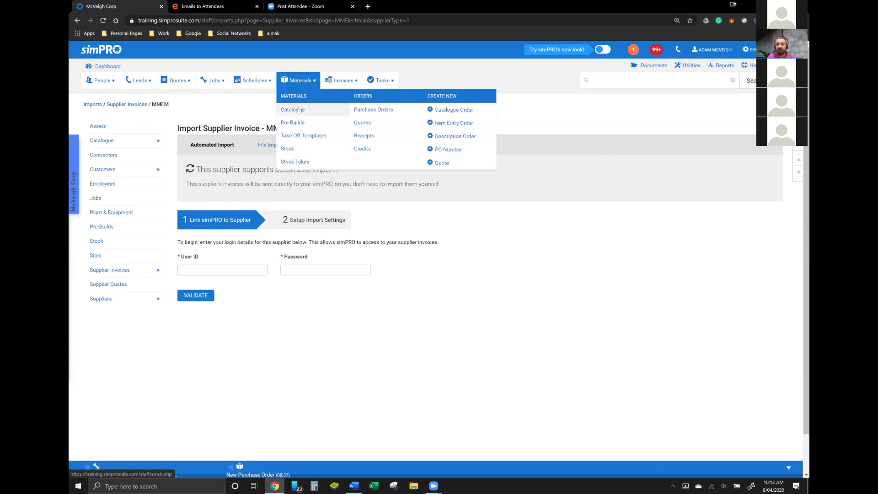
pyautogui.click(298, 110)
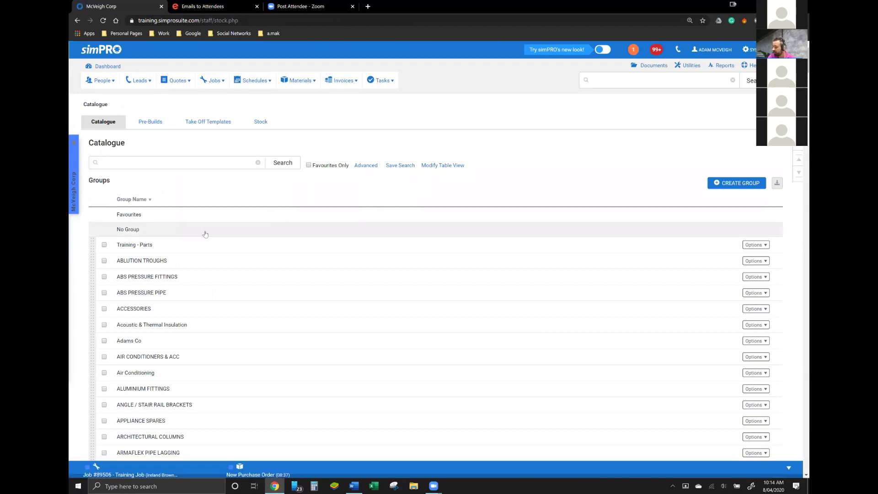
pyautogui.click(205, 232)
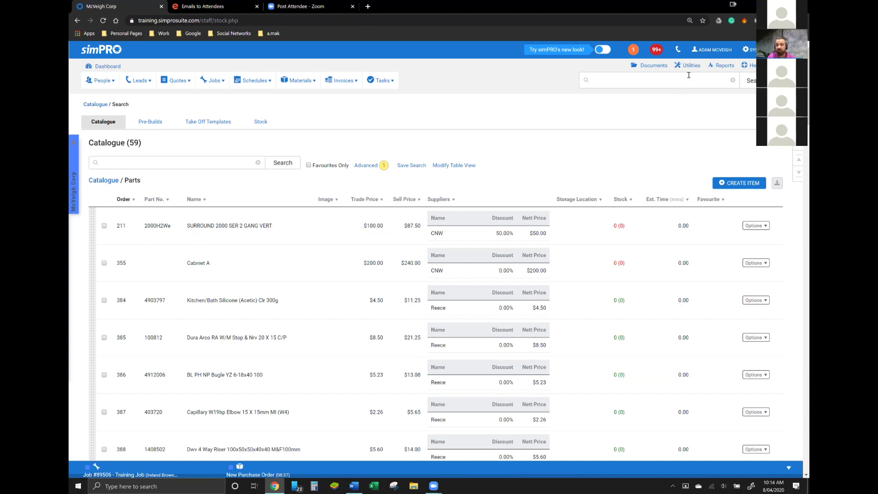
# Run the Supplier Price Discrepancies report with the discrepancy based on Catalogue Price.
pyautogui.moveTo(723, 65)
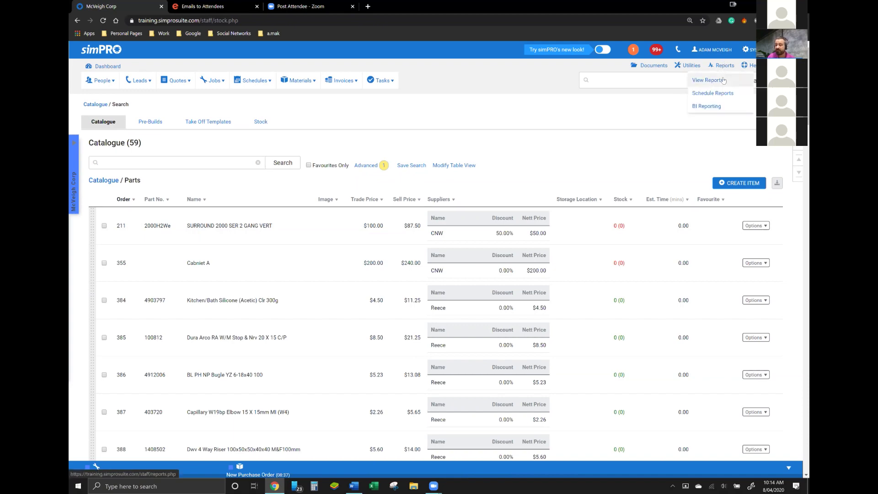
pyautogui.click(724, 80)
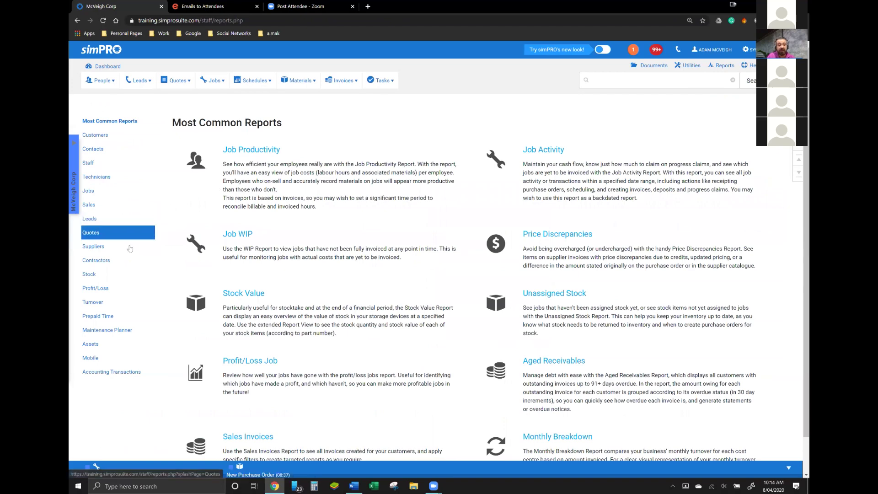
pyautogui.click(126, 254)
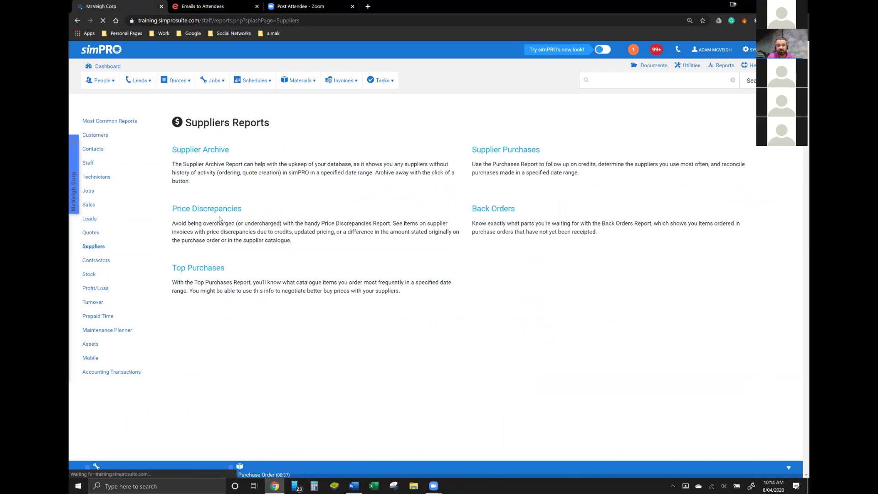
pyautogui.click(220, 215)
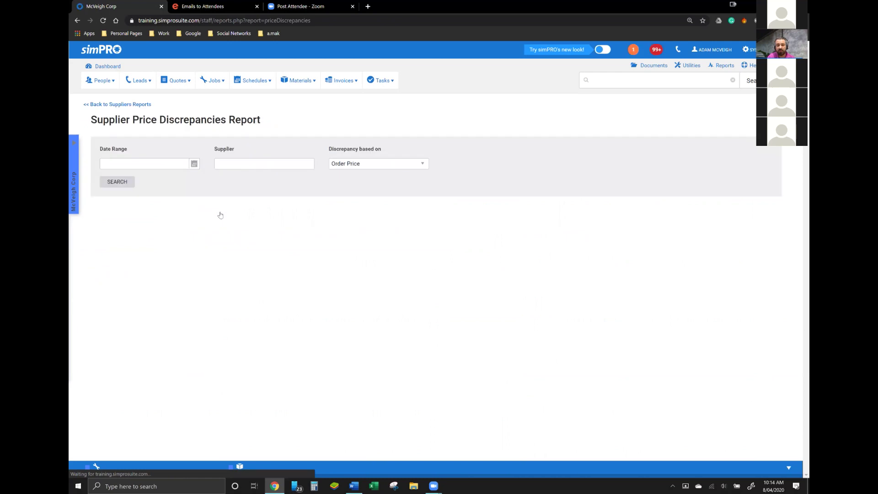
pyautogui.click(373, 164)
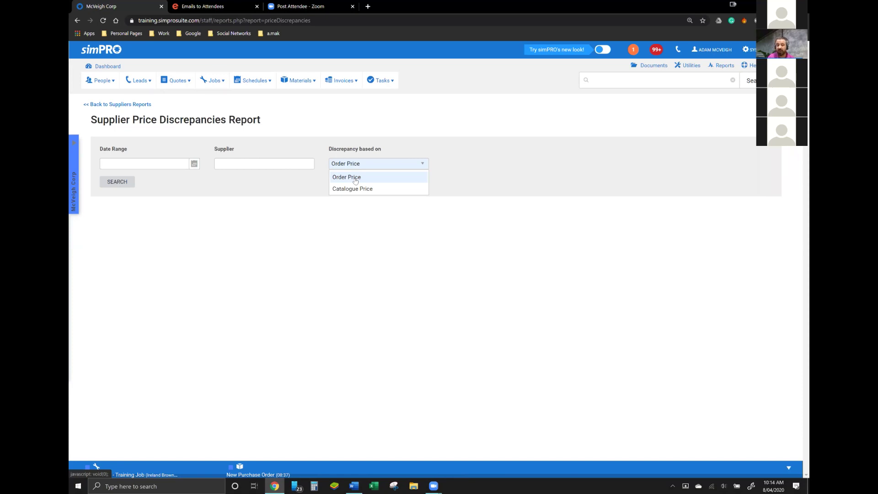
pyautogui.click(391, 192)
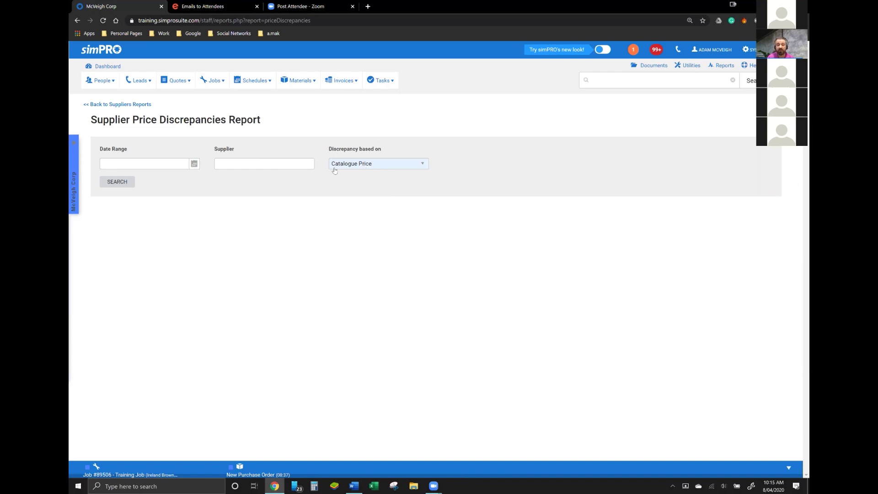
pyautogui.click(112, 181)
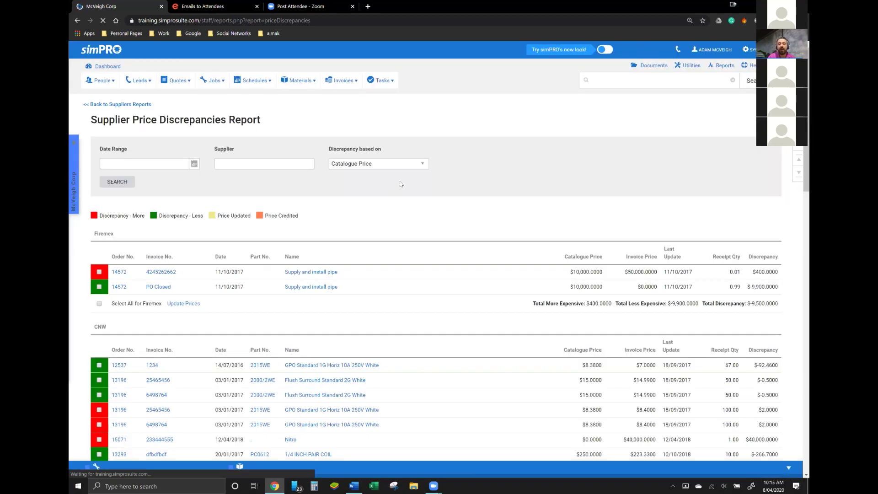
# Examine the catalogue price, invoice price, receipt quantity and discrepancy of the first CNW item, GPO Standard 1G Horiz.
pyautogui.scroll(-3, 400, 184)
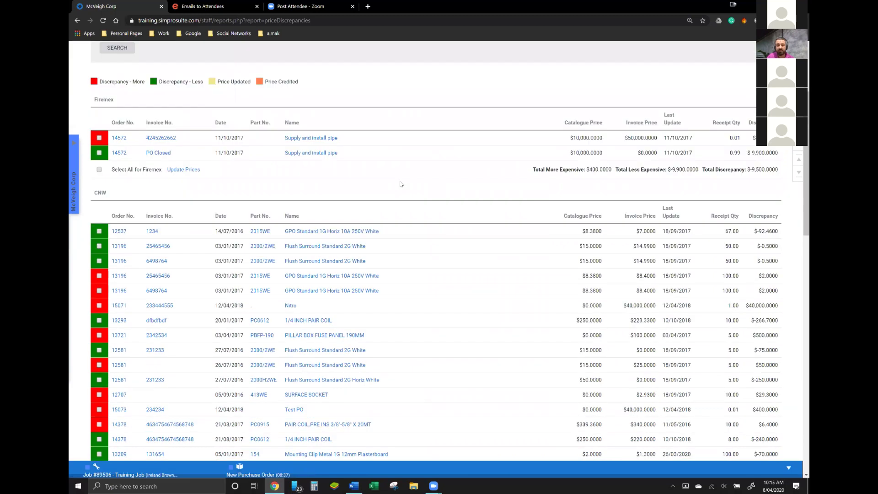
pyautogui.scroll(-1, 400, 184)
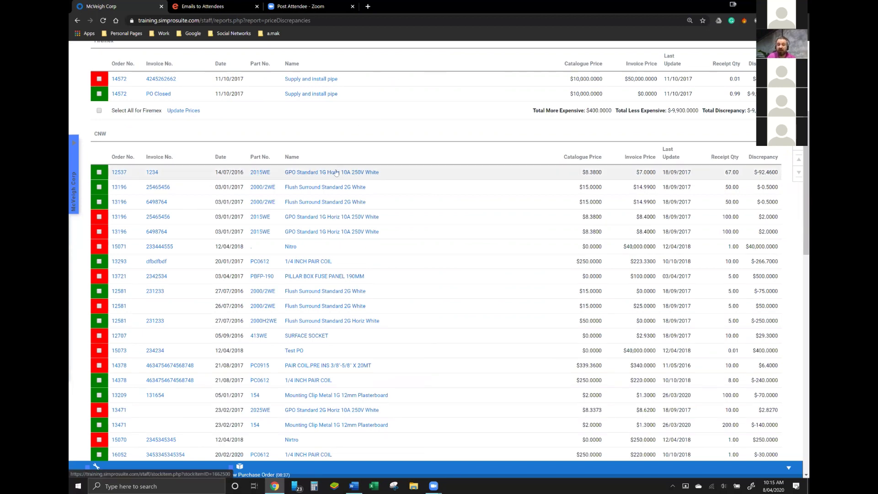
pyautogui.tripleClick(594, 172)
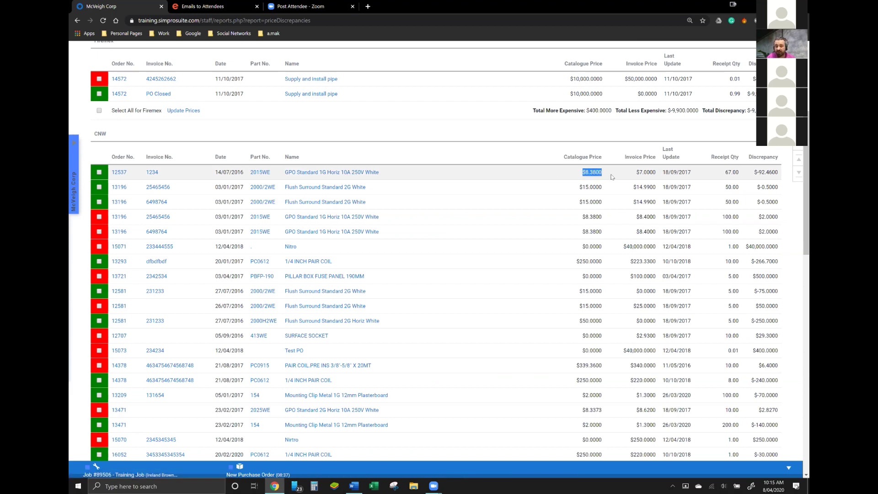
pyautogui.tripleClick(651, 171)
pyautogui.tripleClick(732, 172)
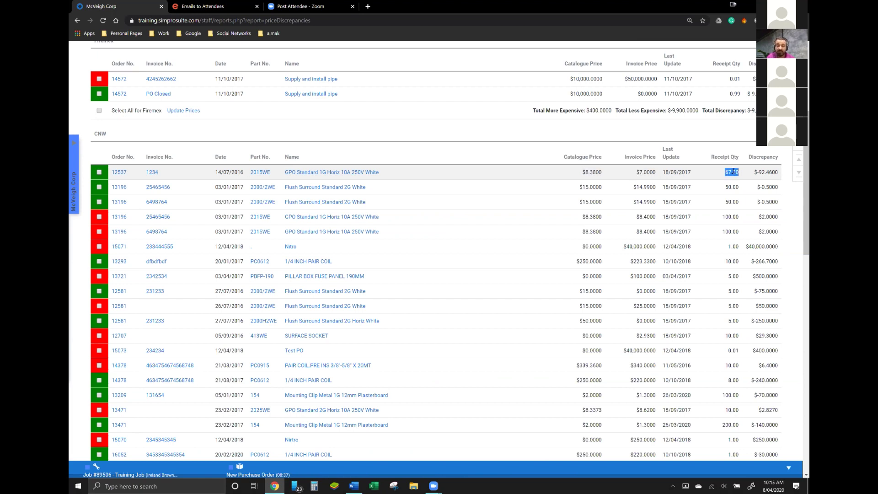
pyautogui.moveTo(753, 173); pyautogui.dragTo(780, 172)
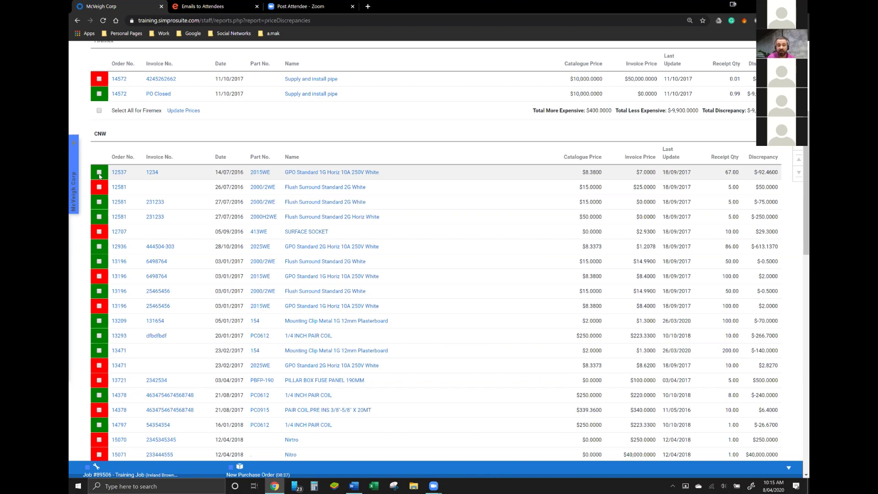
# Compare the catalogue and invoice prices of the ticked CNW item, and sort the discrepancies by Catalogue Price.
pyautogui.scroll(-5, 100, 175)
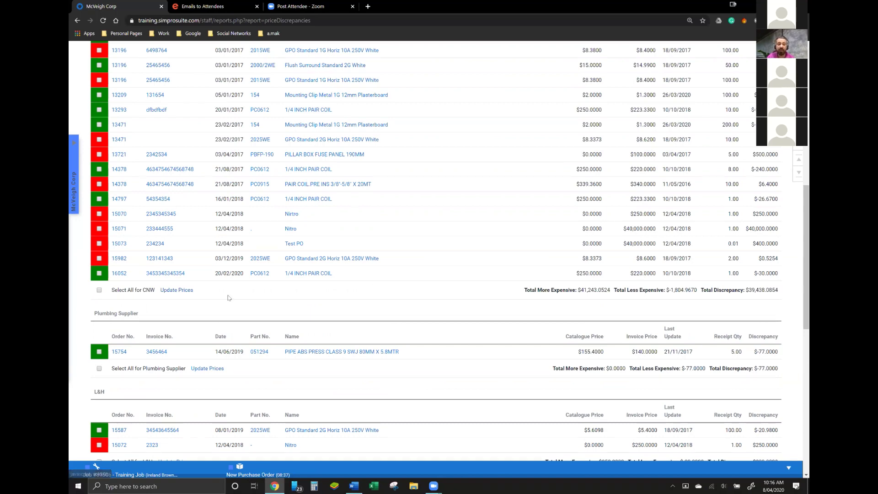
pyautogui.scroll(2, 229, 297)
pyautogui.scroll(2, 229, 297)
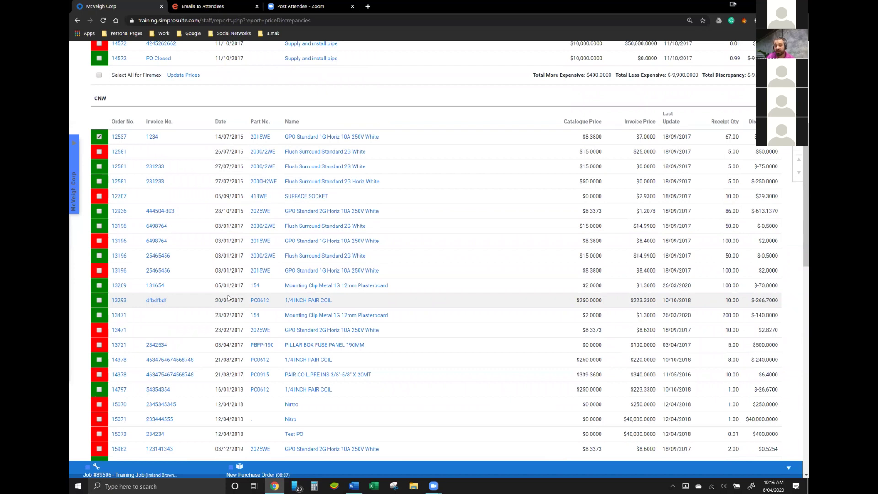
pyautogui.doubleClick(590, 139)
pyautogui.doubleClick(647, 140)
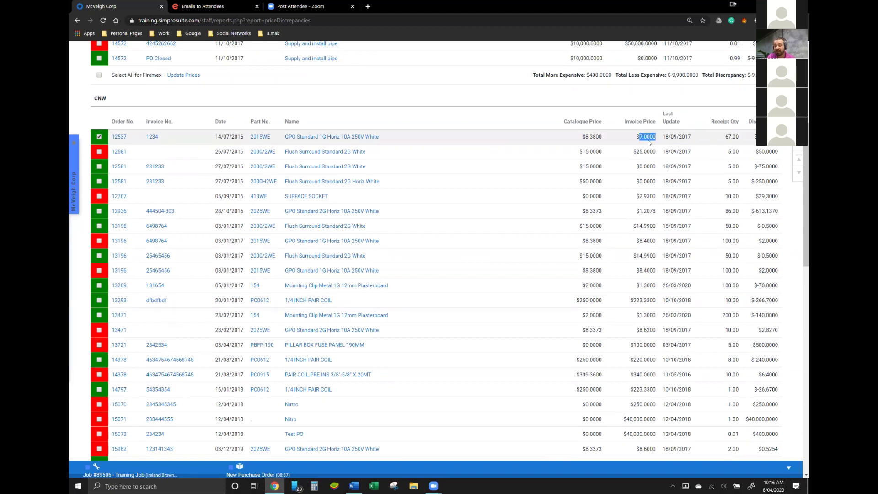
pyautogui.doubleClick(587, 139)
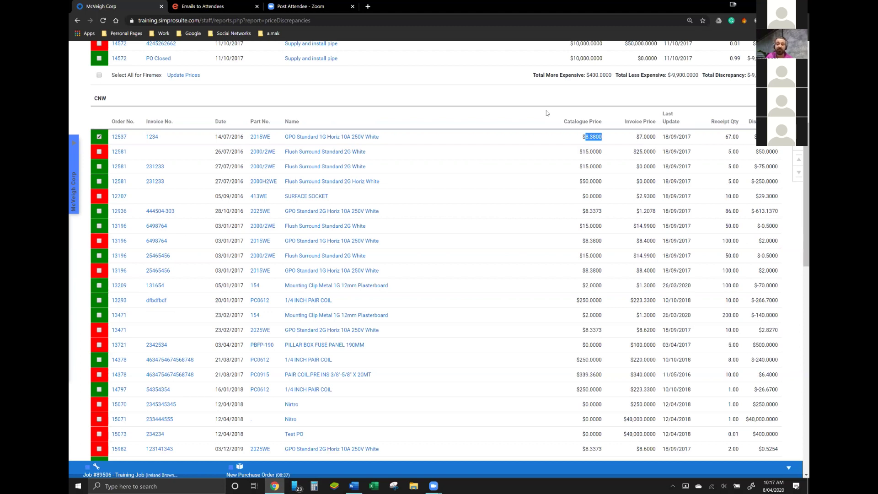
pyautogui.press('Return')
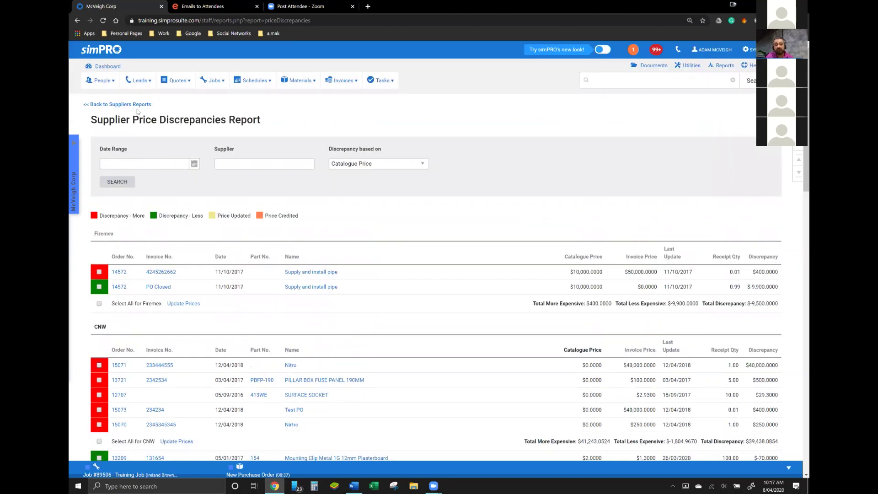
# Run the supplier Top Purchases report with the number of results set to 50.
pyautogui.click(136, 105)
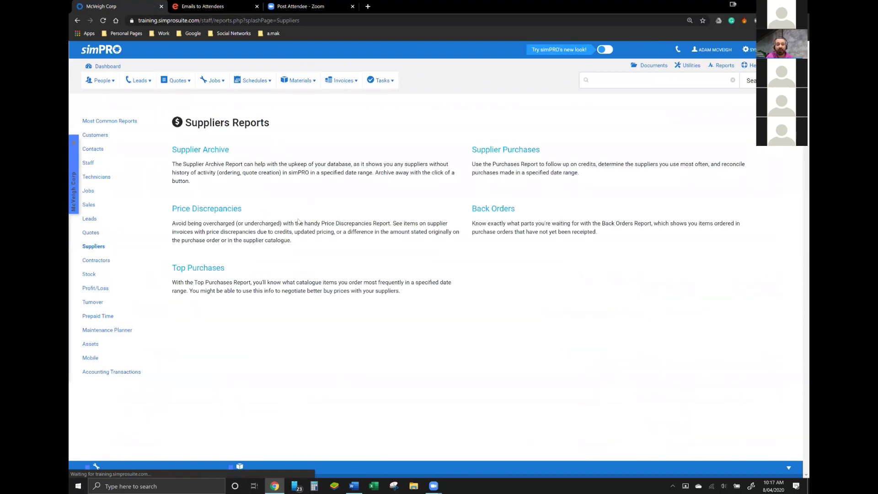
pyautogui.click(217, 267)
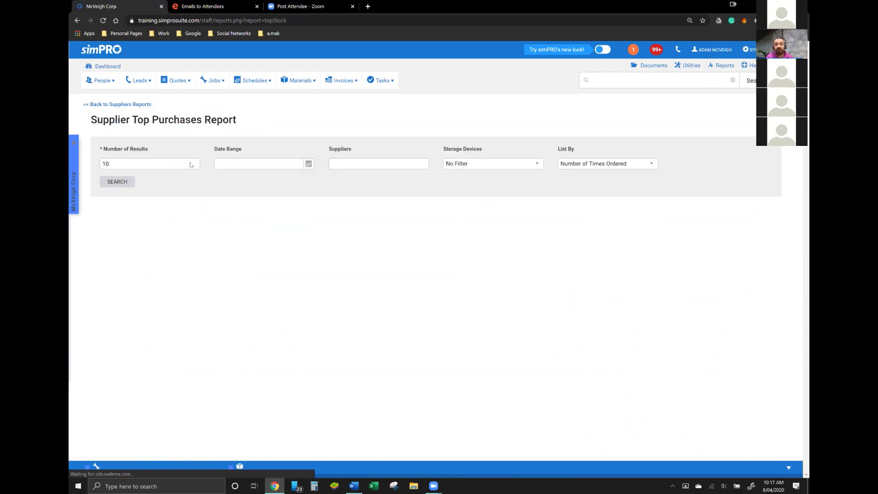
pyautogui.click(182, 160)
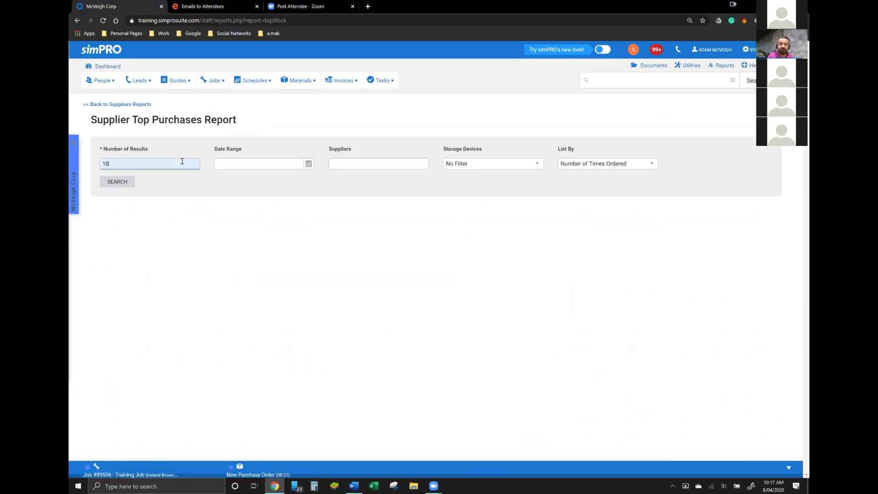
pyautogui.press('BackSpace')
pyautogui.press('BackSpace')
pyautogui.write('50')
pyautogui.press('Return')
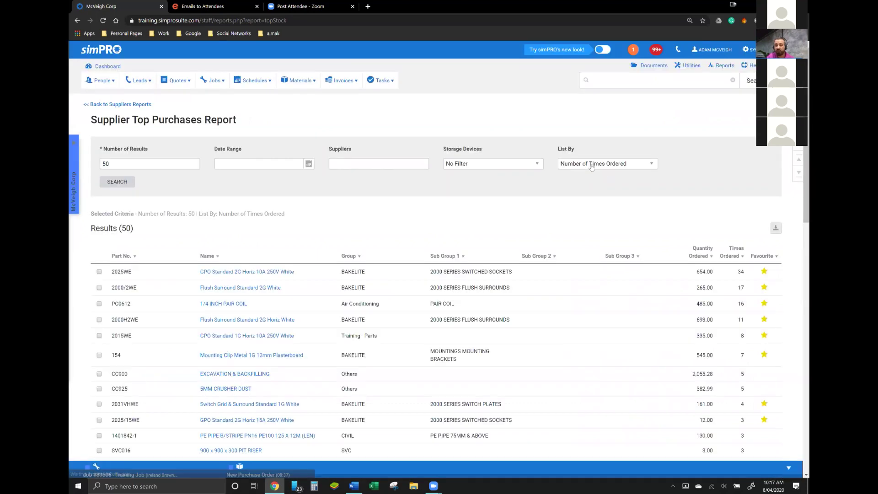
# Check the listing options, keep Number of Times Ordered, and review the top purchased items down to the end.
pyautogui.click(592, 167)
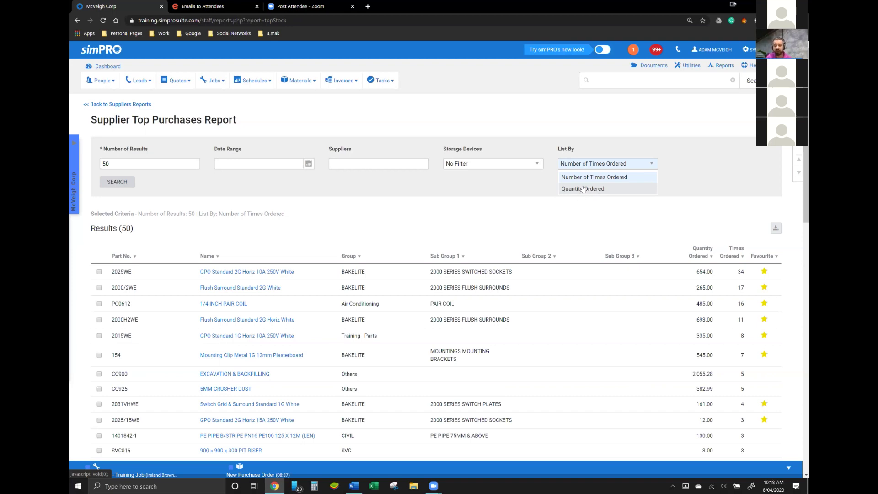
pyautogui.click(587, 177)
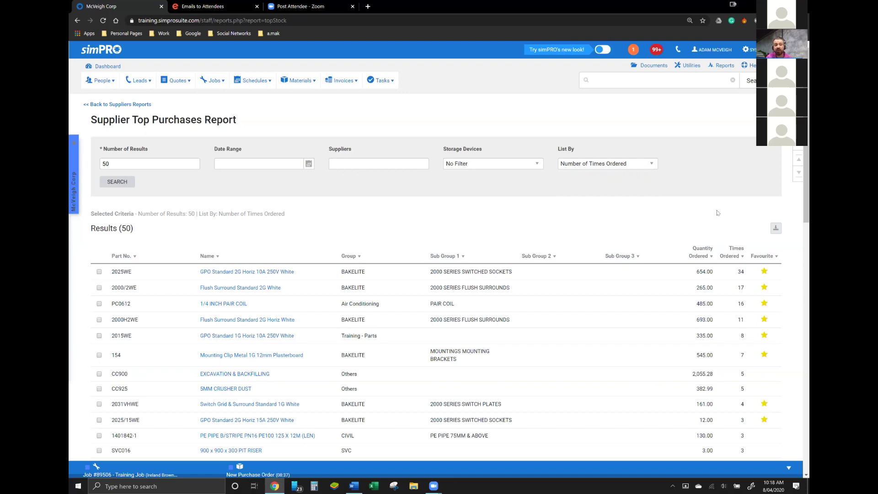
pyautogui.scroll(-8, 717, 213)
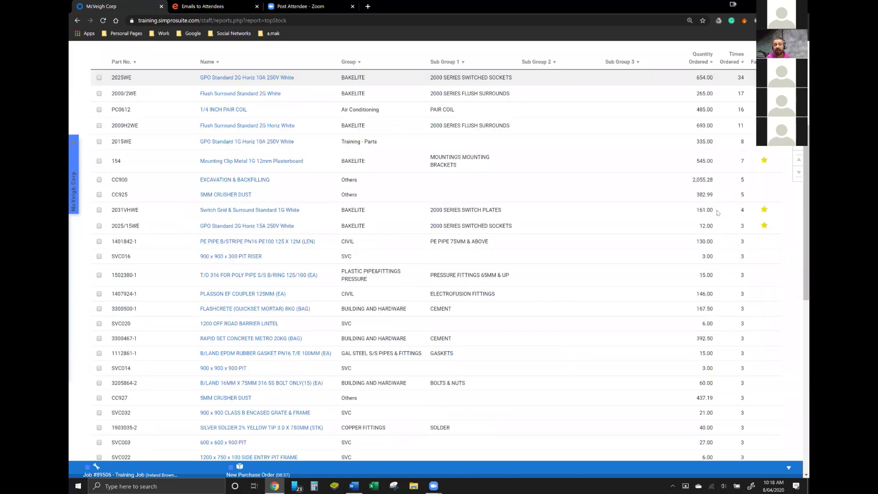
pyautogui.scroll(-5, 717, 212)
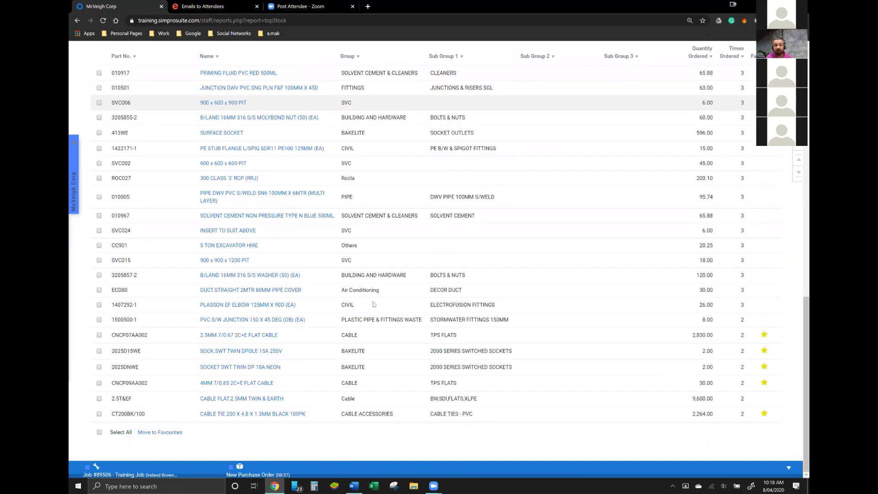
# Select all the parts listed in the Supplier Top Purchases report.
pyautogui.click(116, 433)
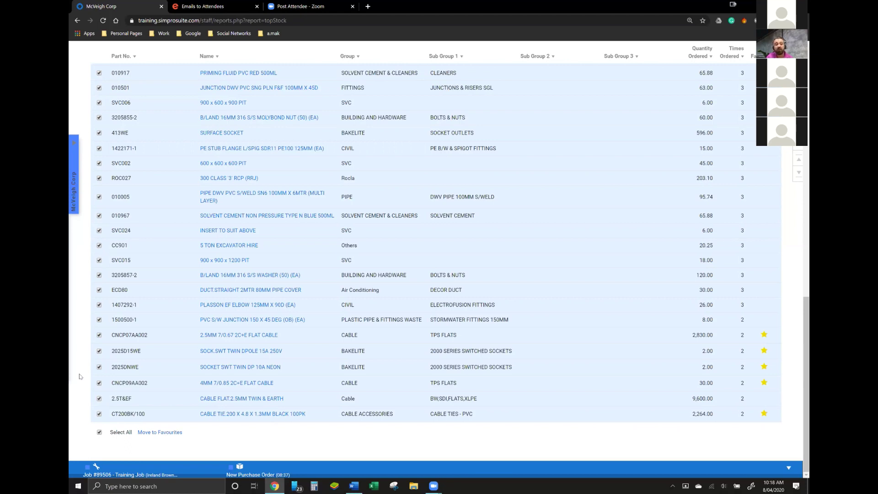
pyautogui.scroll(12, 79, 376)
# Search the materials catalogue for 2025we and compare the results with and without the Favourites Only filter.
pyautogui.moveTo(297, 81)
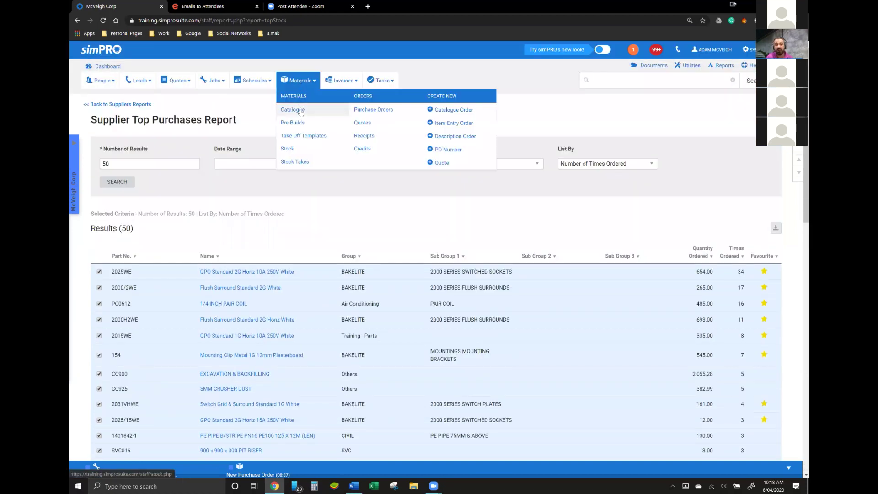
pyautogui.click(300, 112)
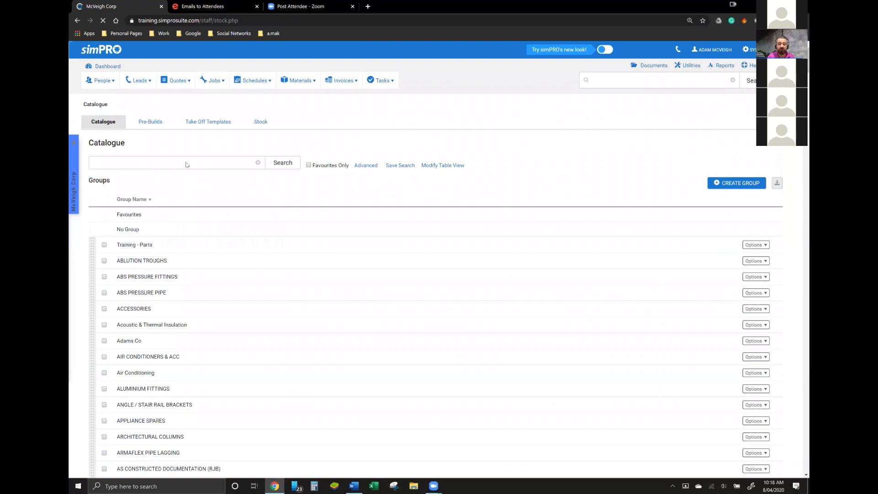
pyautogui.click(187, 164)
pyautogui.write('202')
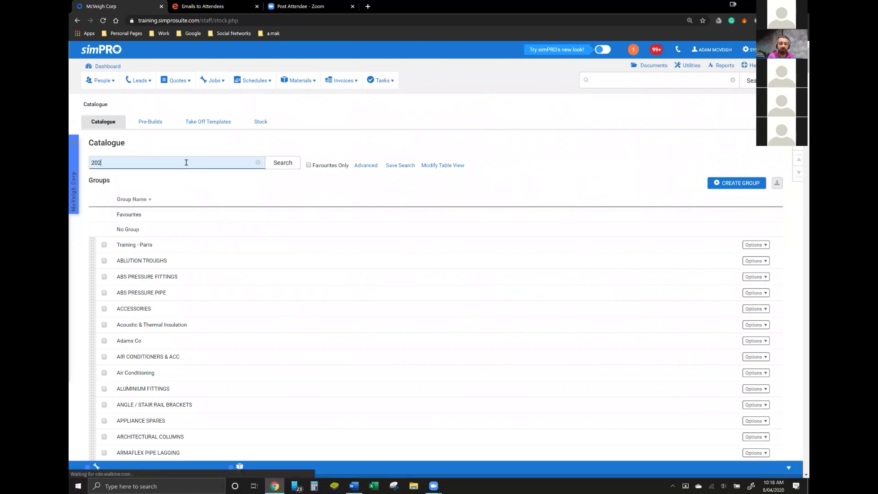
pyautogui.write('5we')
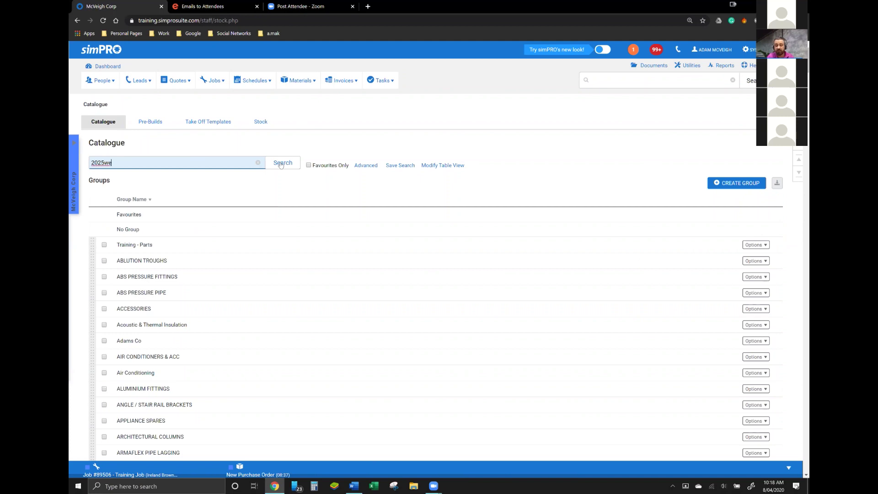
pyautogui.click(309, 166)
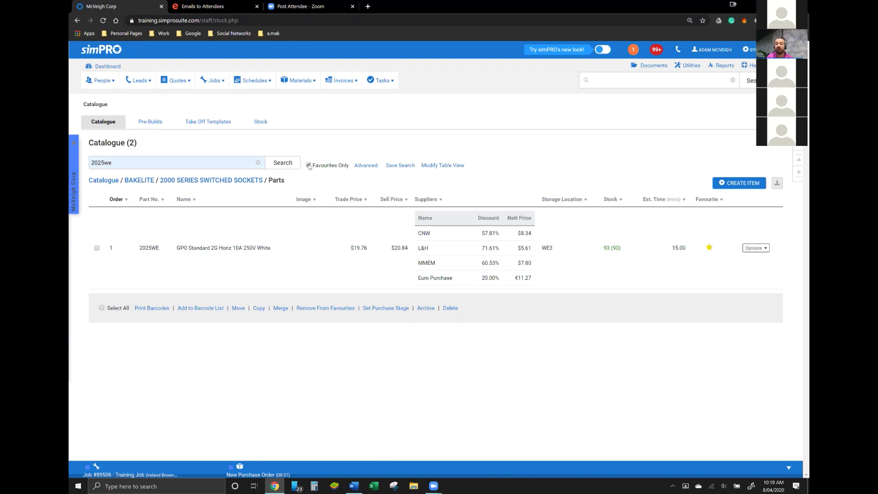
pyautogui.click(309, 166)
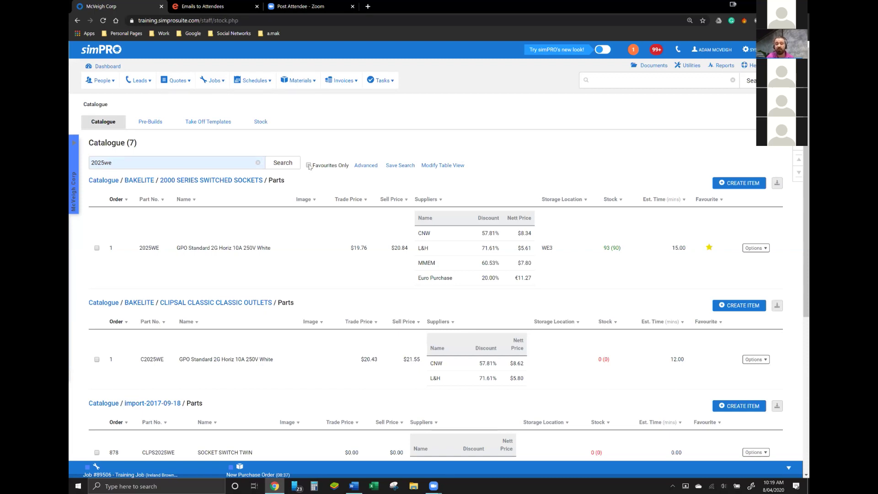
# Check the System Setup page and open the overview of the most common reports.
pyautogui.moveTo(749, 49)
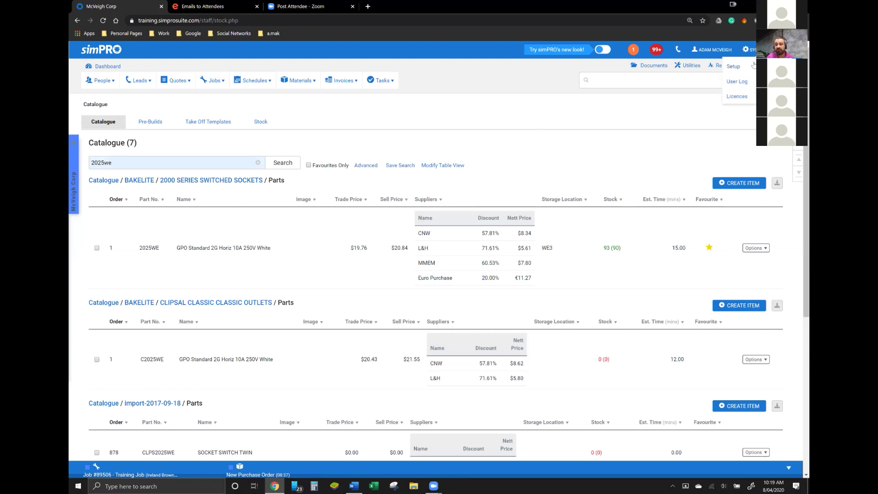
pyautogui.click(753, 67)
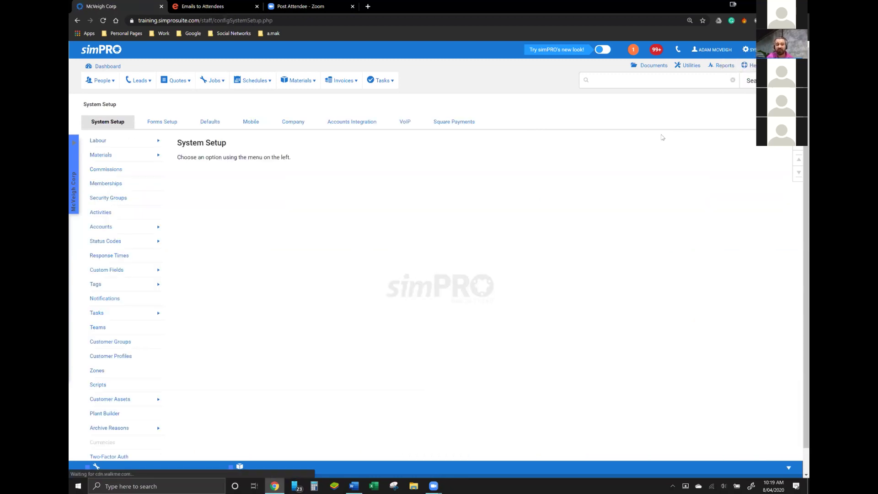
pyautogui.moveTo(721, 66)
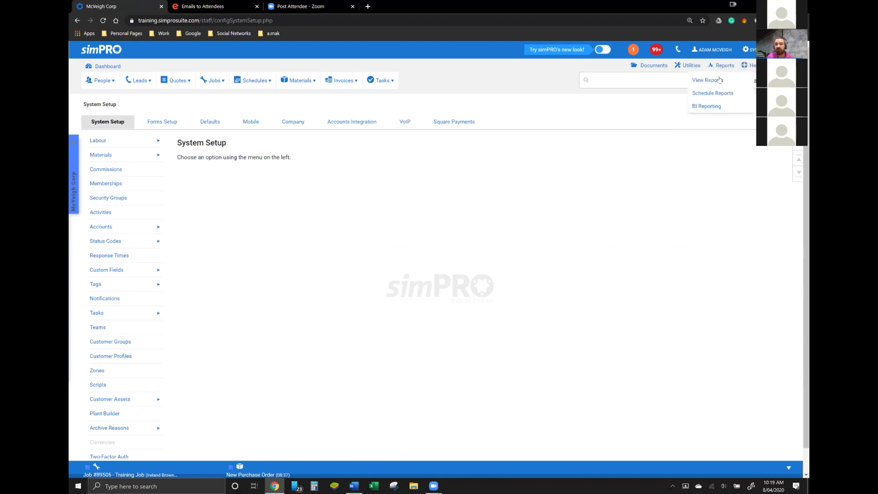
pyautogui.click(707, 80)
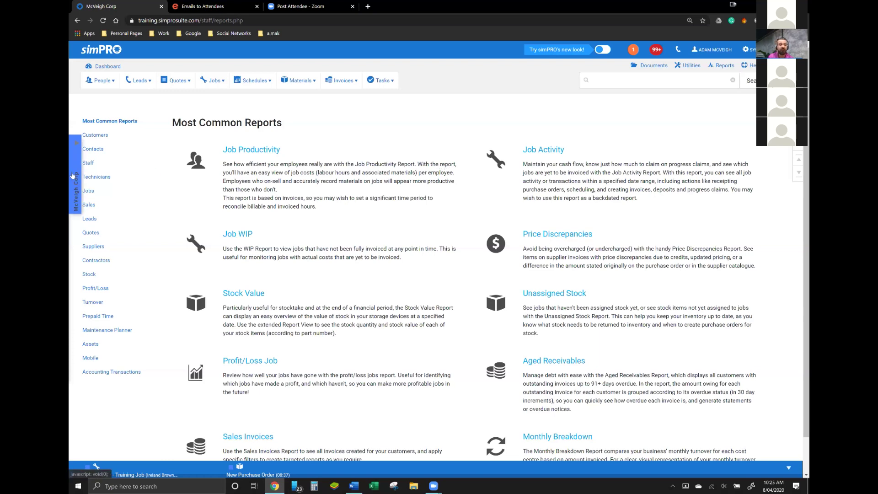
# Switch to the yellow company in the company selector and open its pending purchase orders.
pyautogui.click(73, 190)
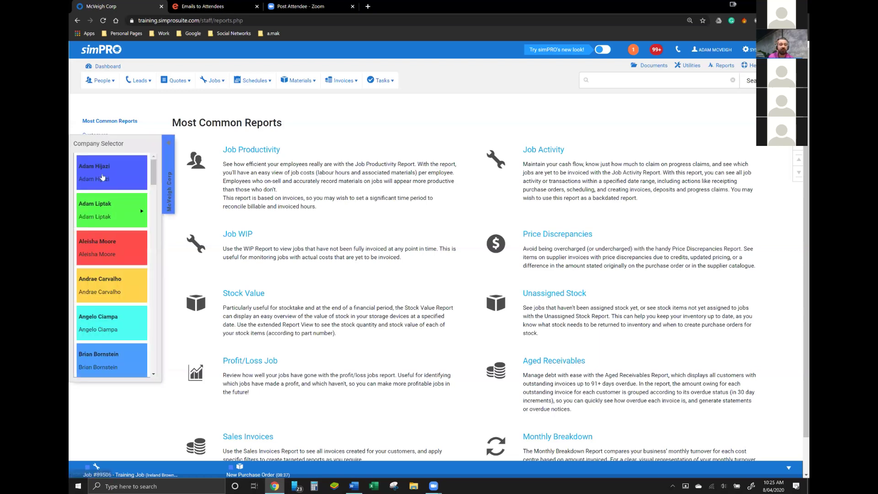
pyautogui.click(108, 289)
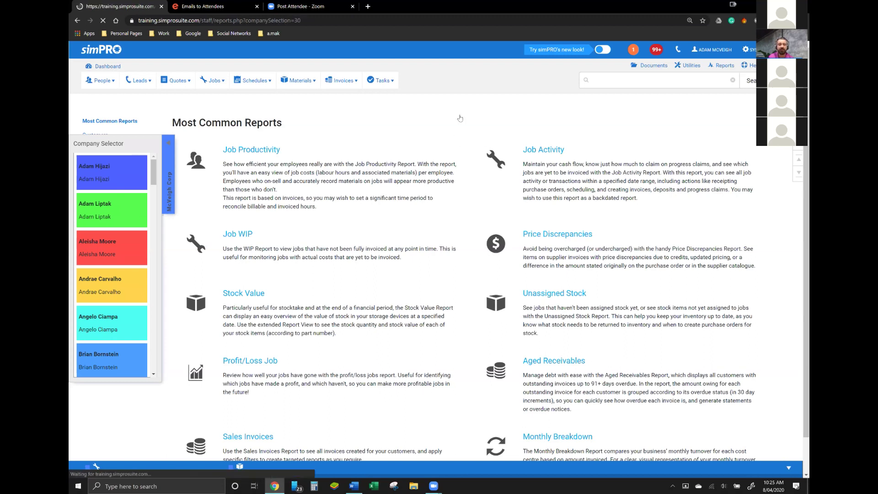
pyautogui.click(302, 81)
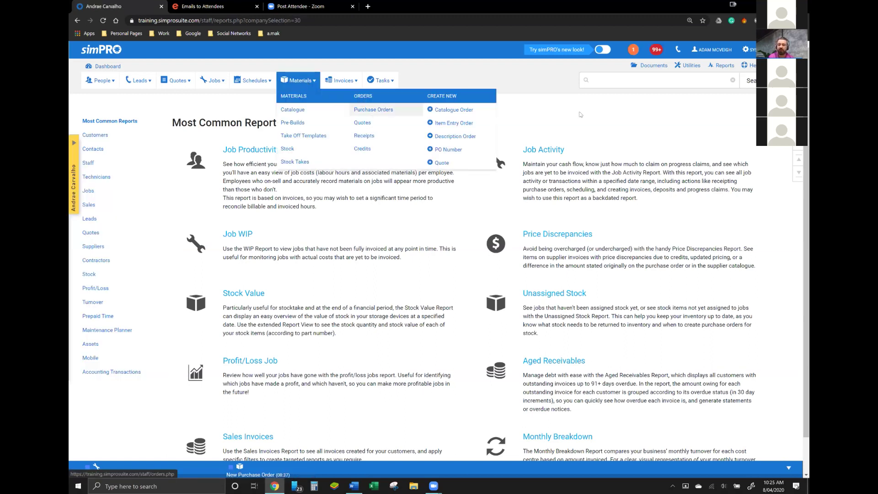
pyautogui.click(373, 113)
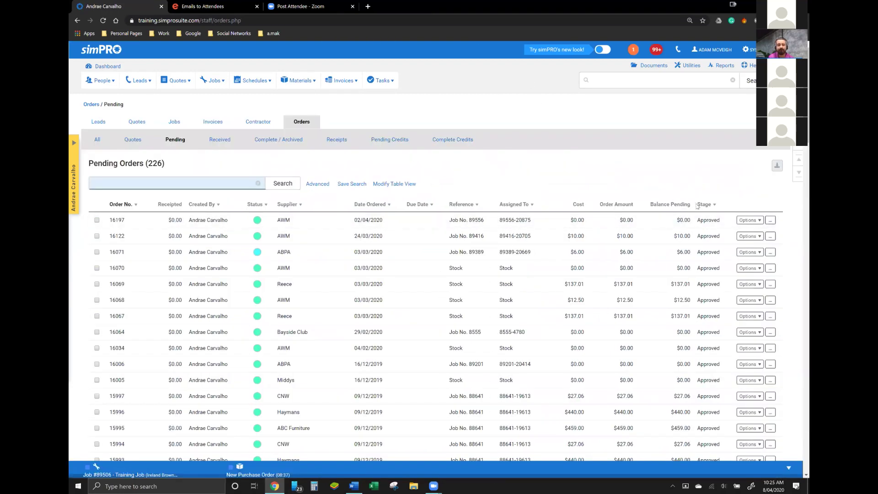
# Create a receipt for the pending AWM purchase order dated 24/03/2020.
pyautogui.click(748, 221)
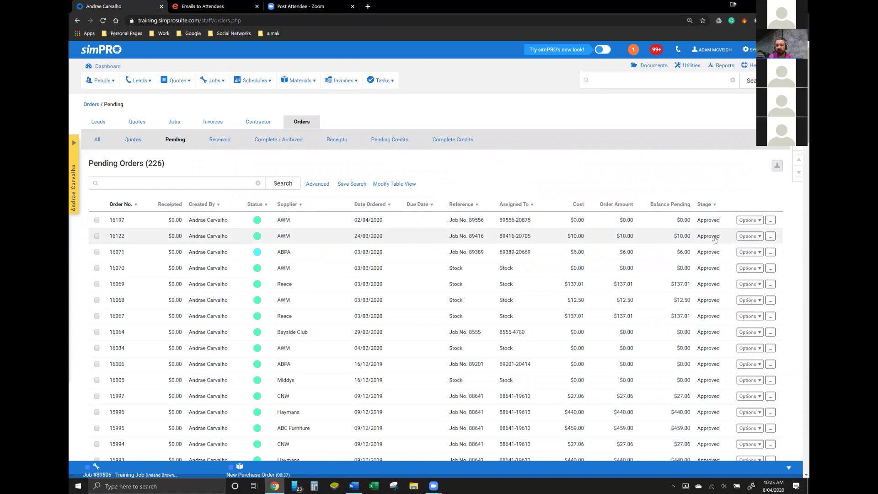
pyautogui.click(743, 237)
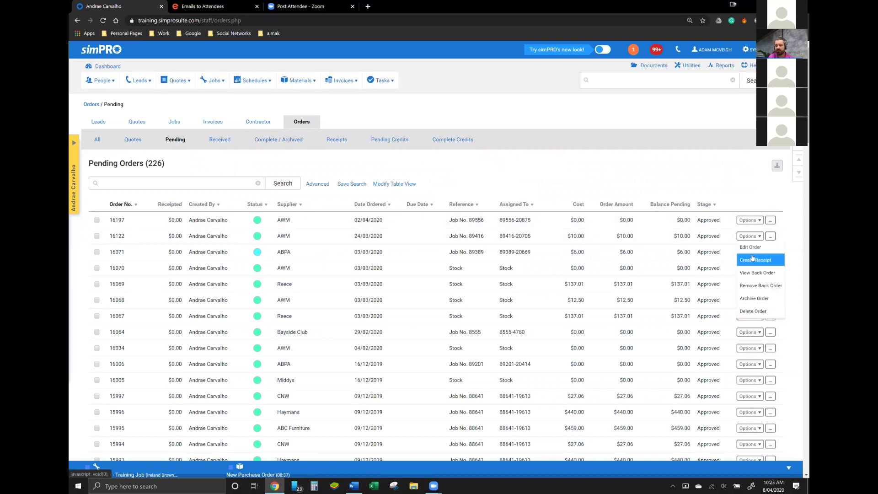
pyautogui.click(752, 259)
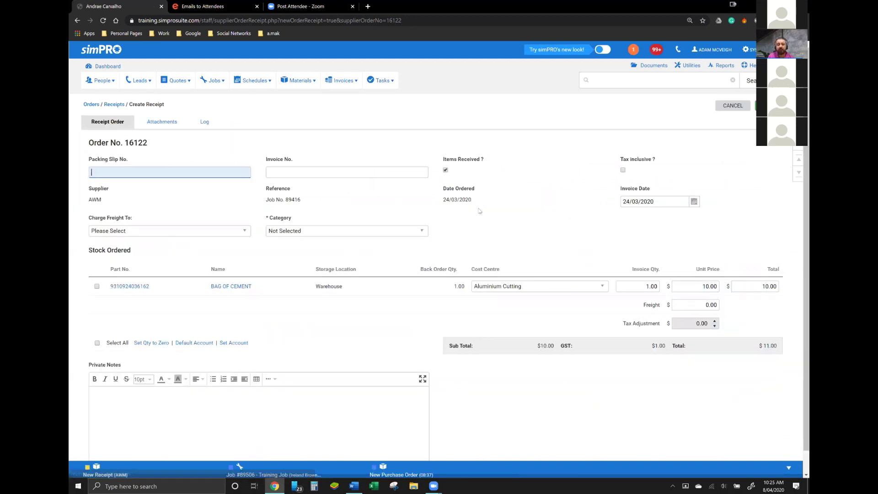
# Set the cost centre of the BAG OF CEMENT line to Less depsoit.
pyautogui.tripleClick(492, 270)
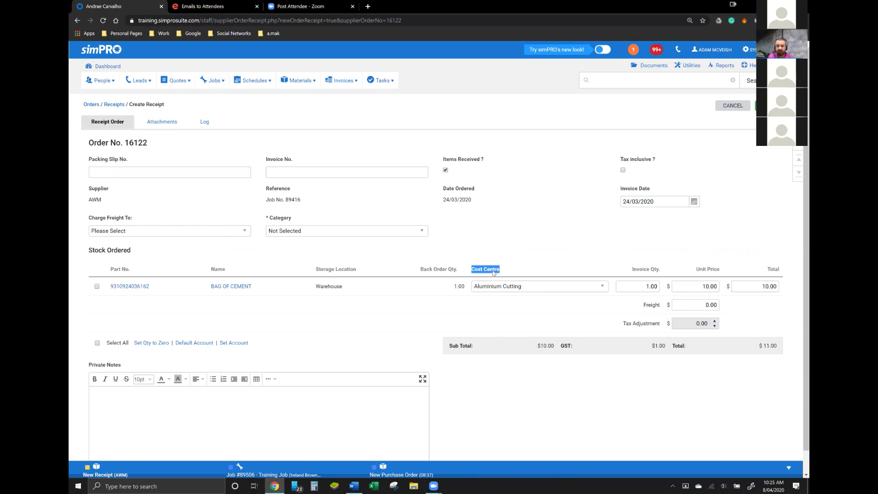
pyautogui.click(525, 260)
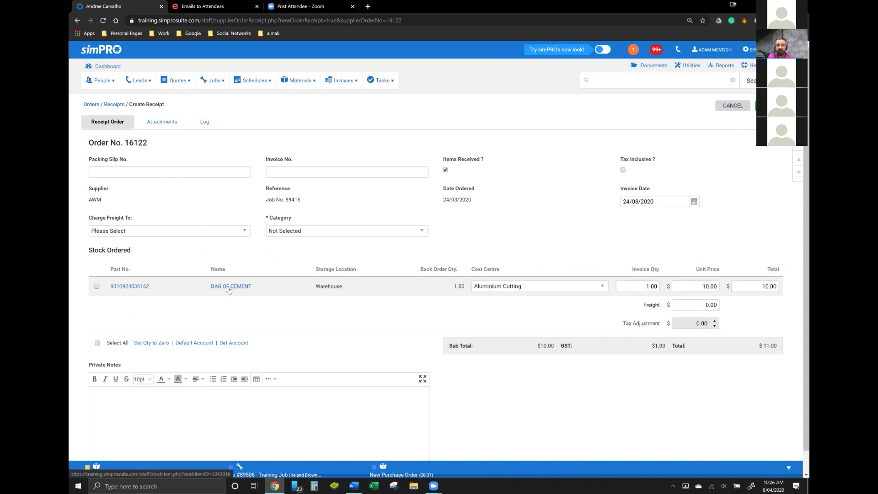
pyautogui.click(493, 288)
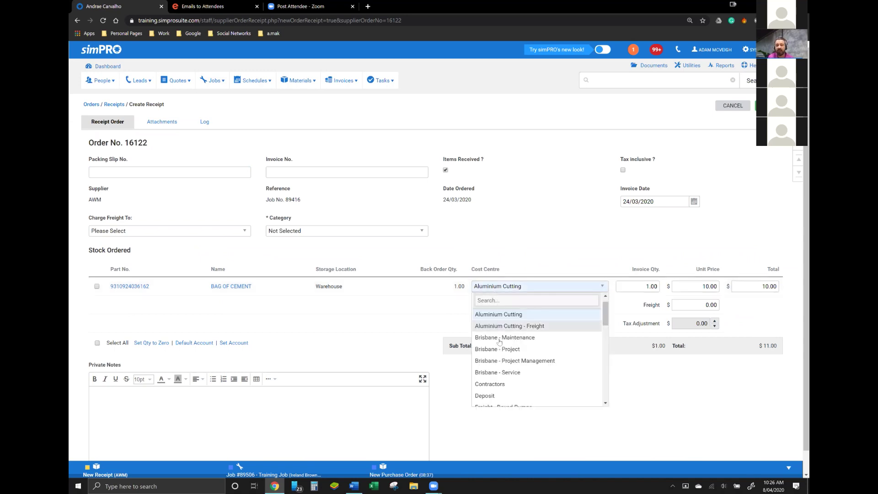
pyautogui.scroll(-2, 503, 398)
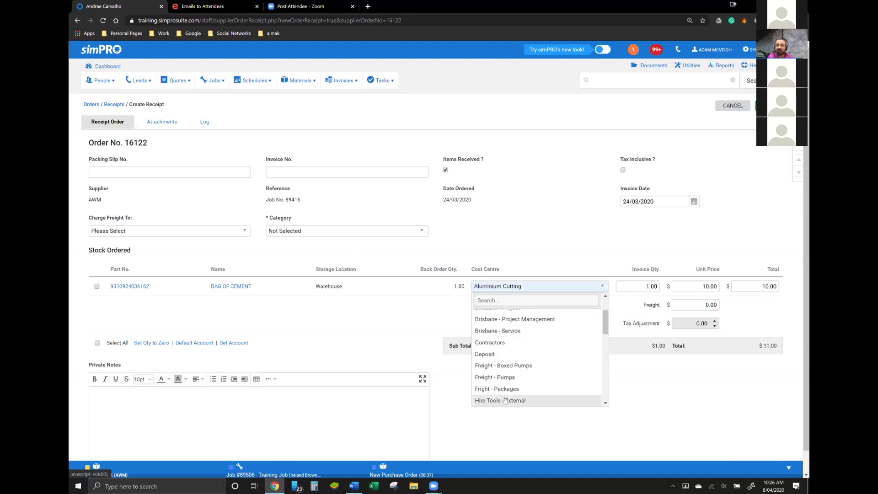
pyautogui.scroll(-1, 501, 392)
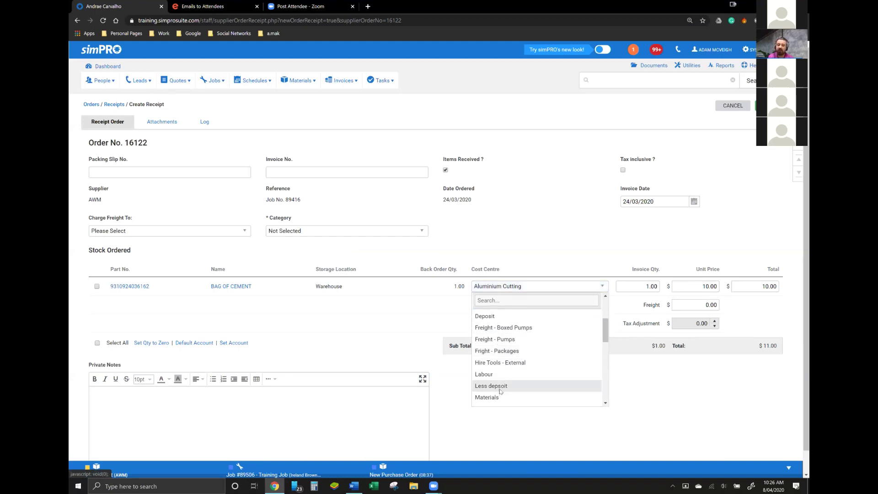
pyautogui.click(500, 387)
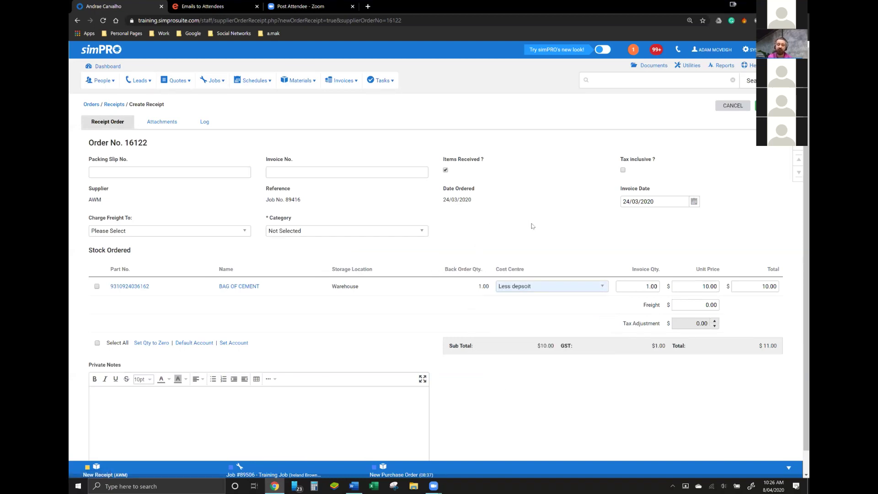
# Set the cost centre of the BAG OF CEMENT line to MLB - Project Management.
pyautogui.click(520, 290)
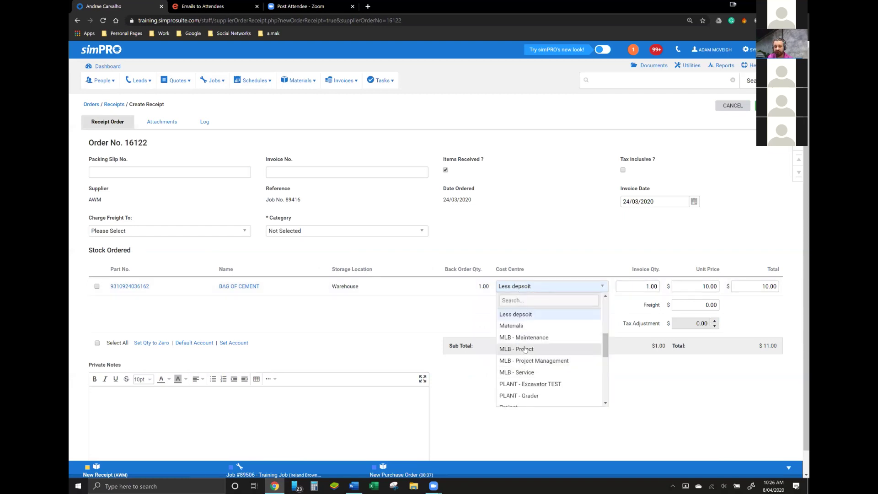
pyautogui.click(521, 361)
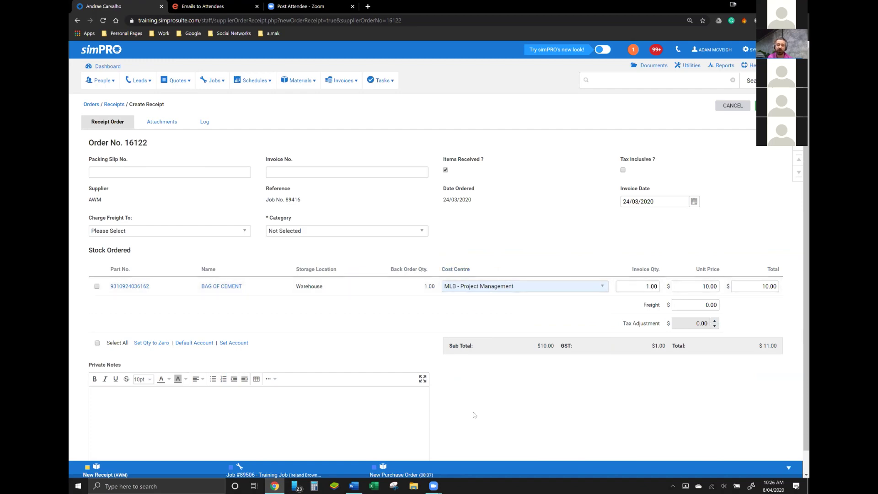
pyautogui.moveTo(434, 485)
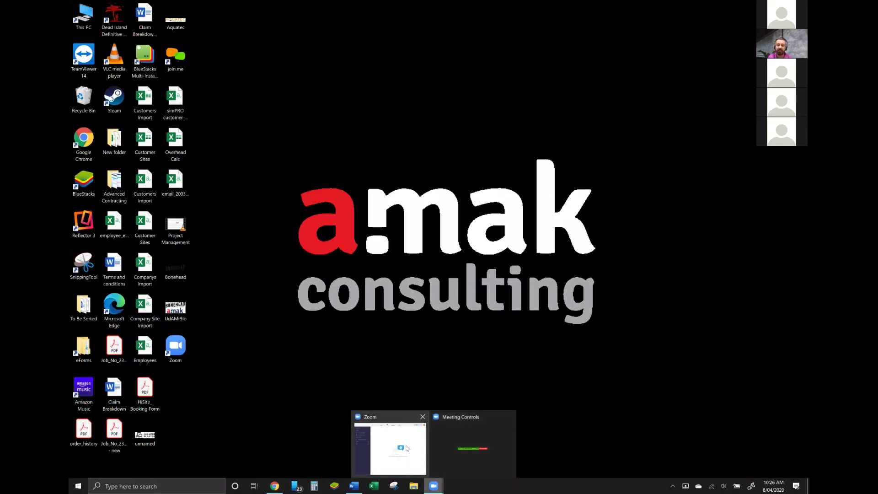
pyautogui.moveTo(406, 449)
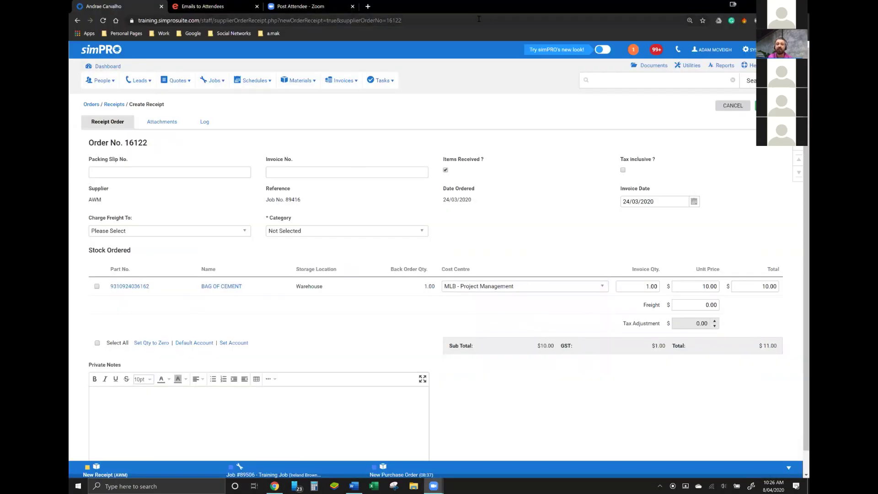